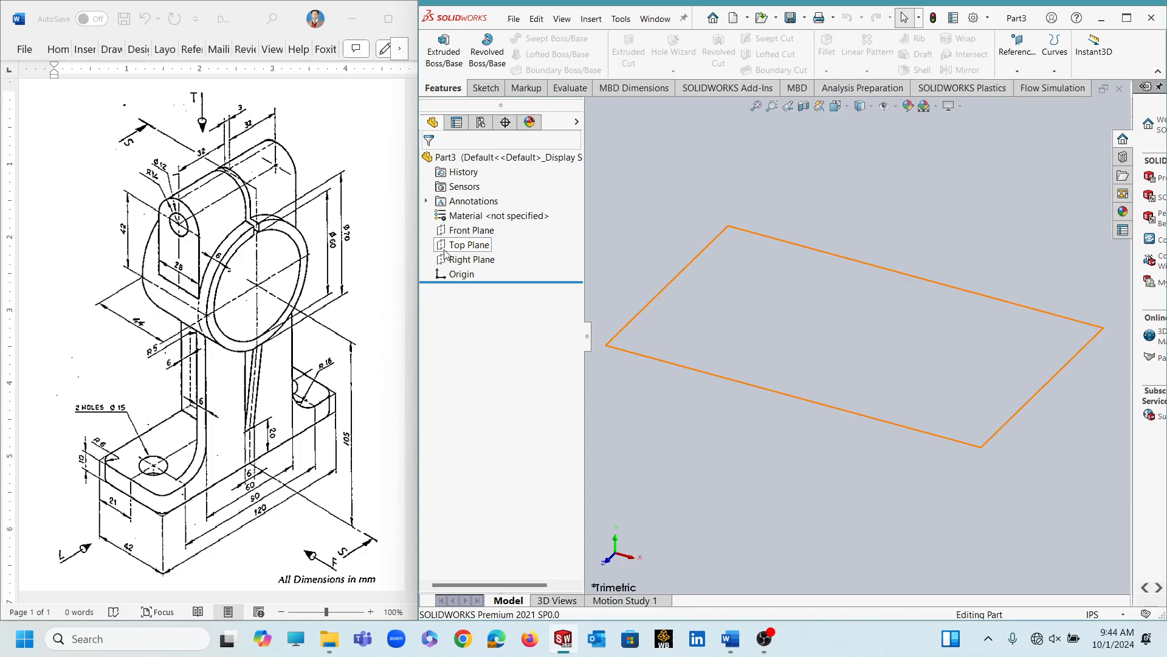
Step: Sketch a centre rectangle about 5.49 by 3.26 in on the Top Plane, centred on the origin
left_click(470, 244)
left_click(503, 232)
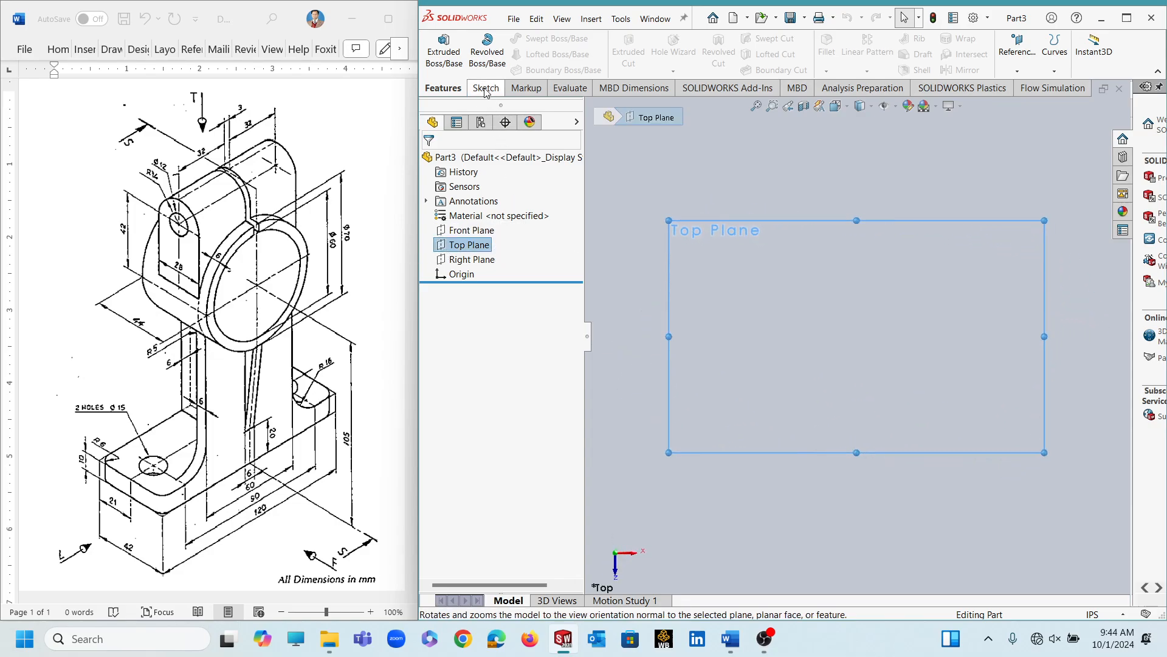
left_click(486, 89)
left_click(536, 58)
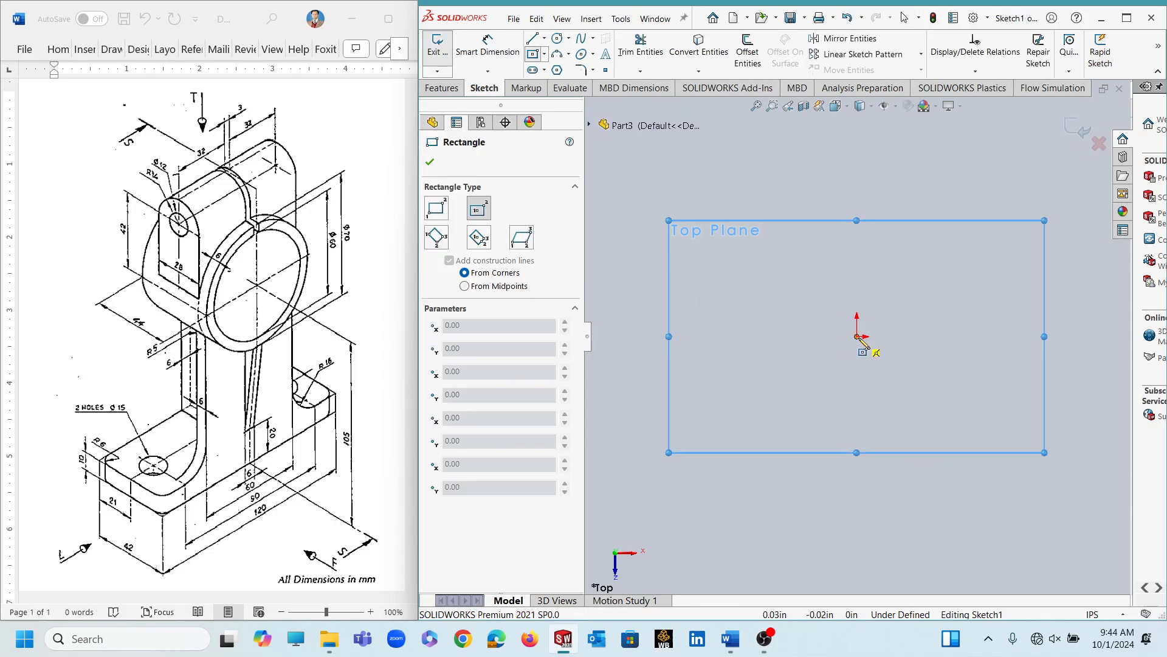
left_click(858, 338)
left_click(1007, 254)
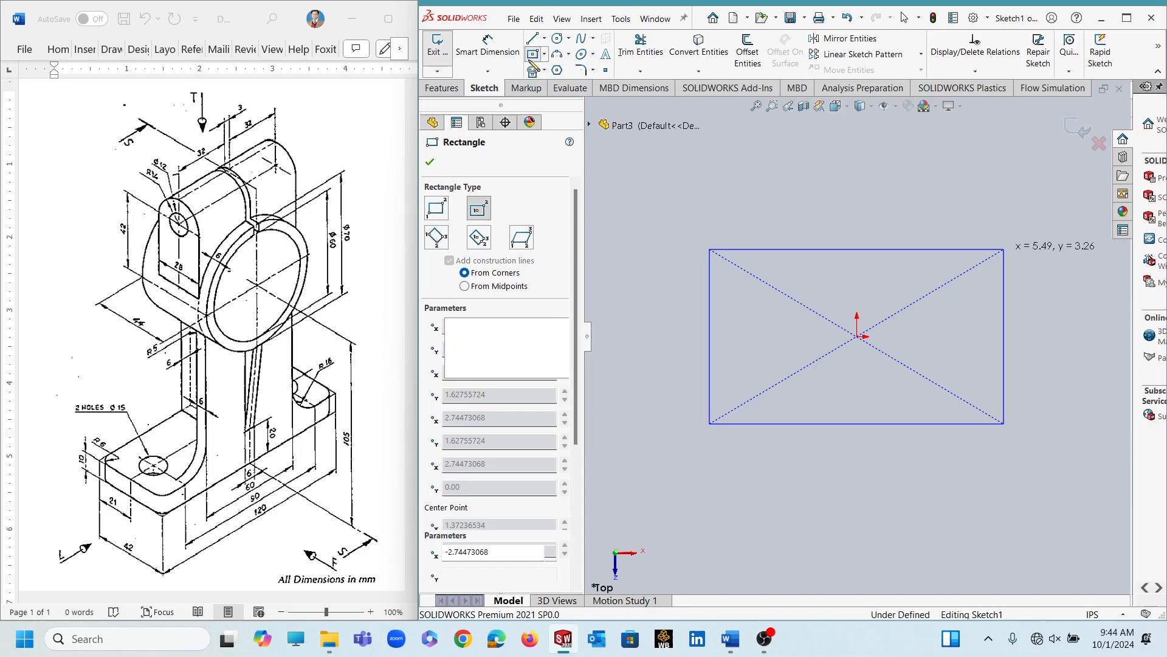
key("Escape")
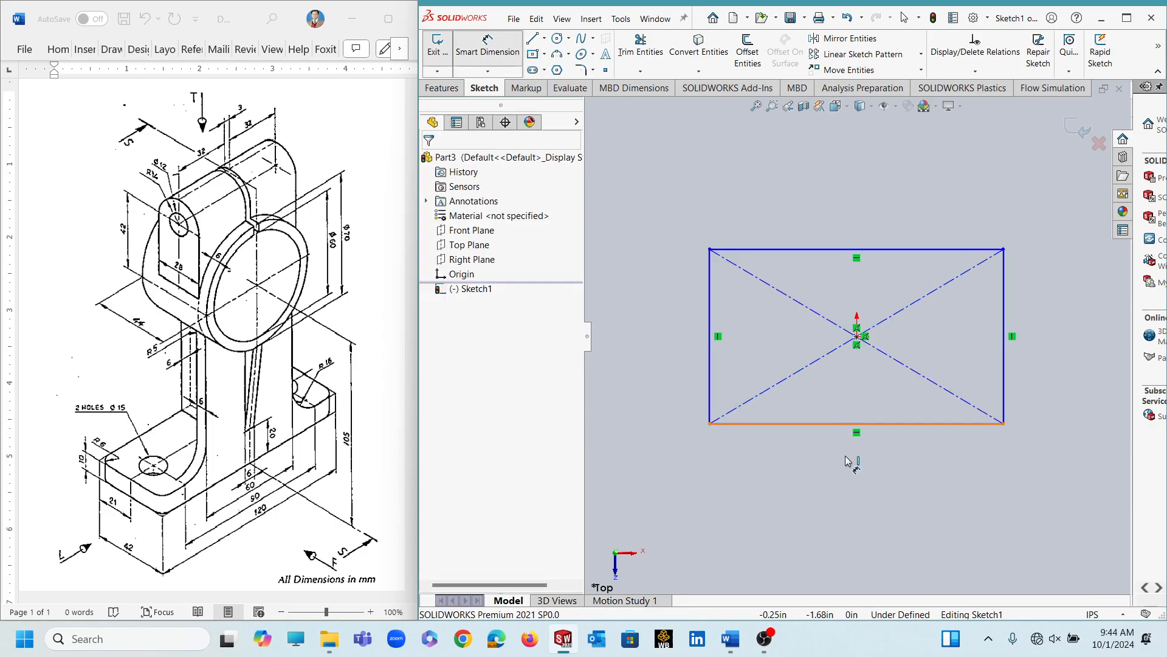
Step: Dimension the rectangle 120 in wide and 42 in high, and exit the sketch
left_click(848, 424)
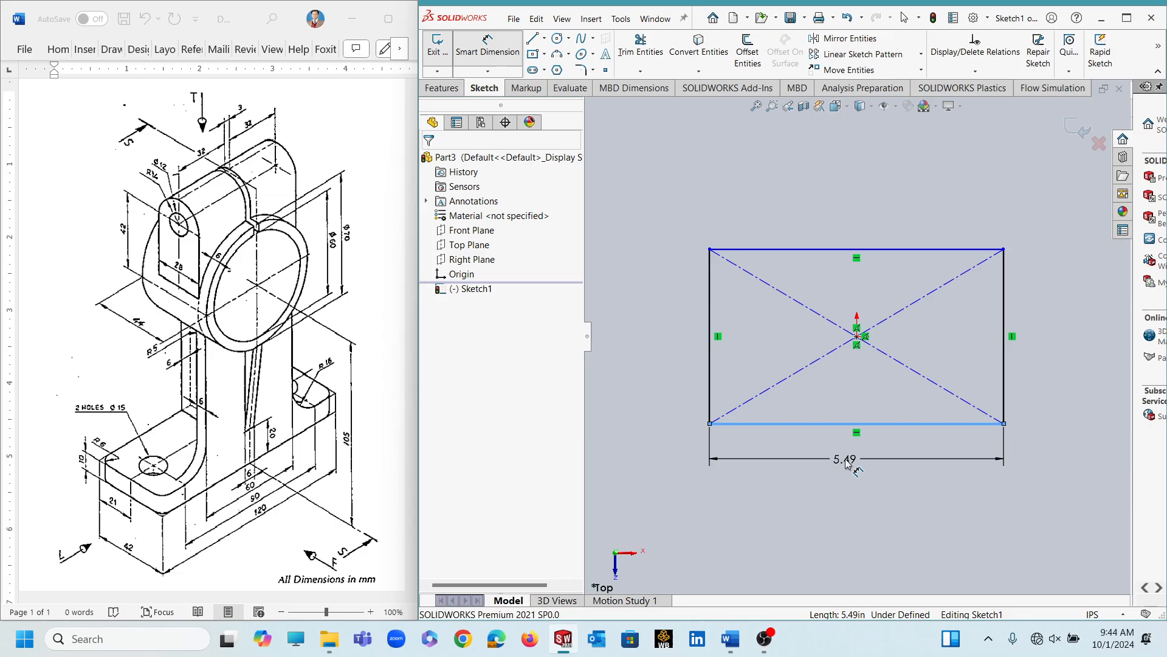
left_click(848, 462)
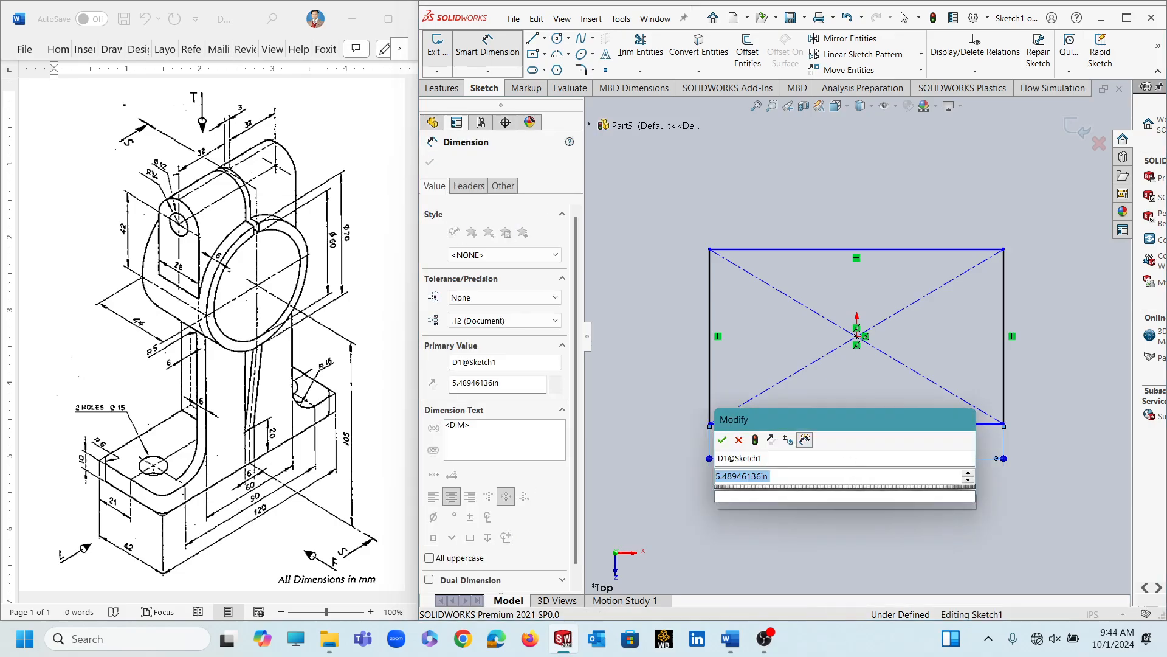
type("120")
key("Return")
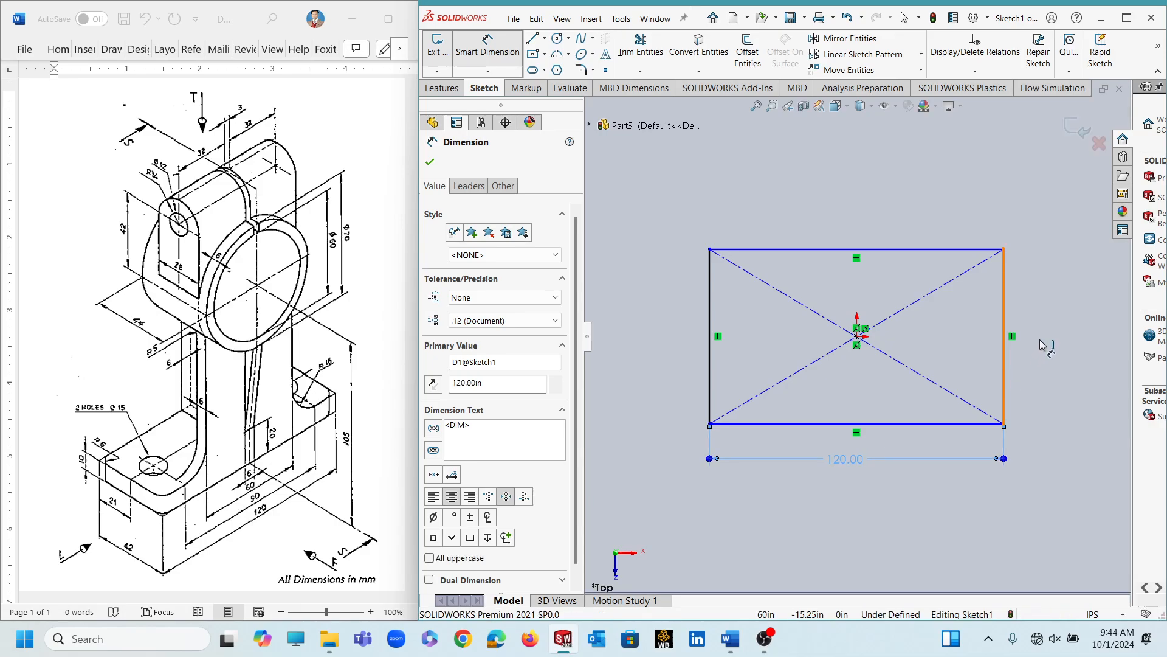
left_click(1004, 338)
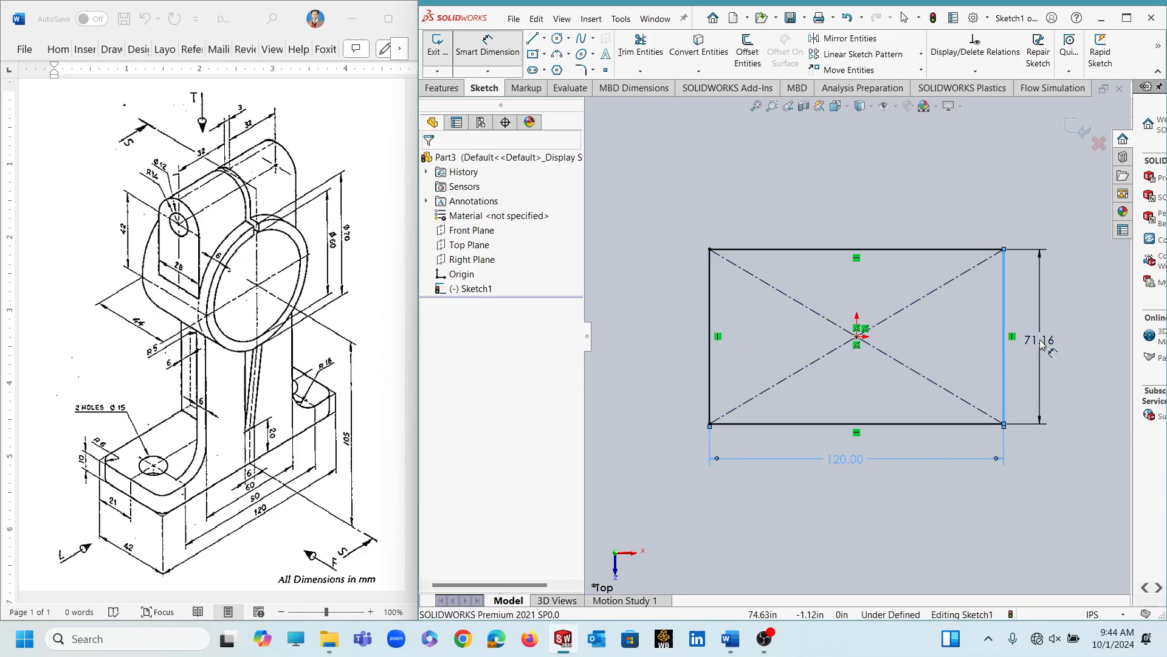
left_click(1042, 343)
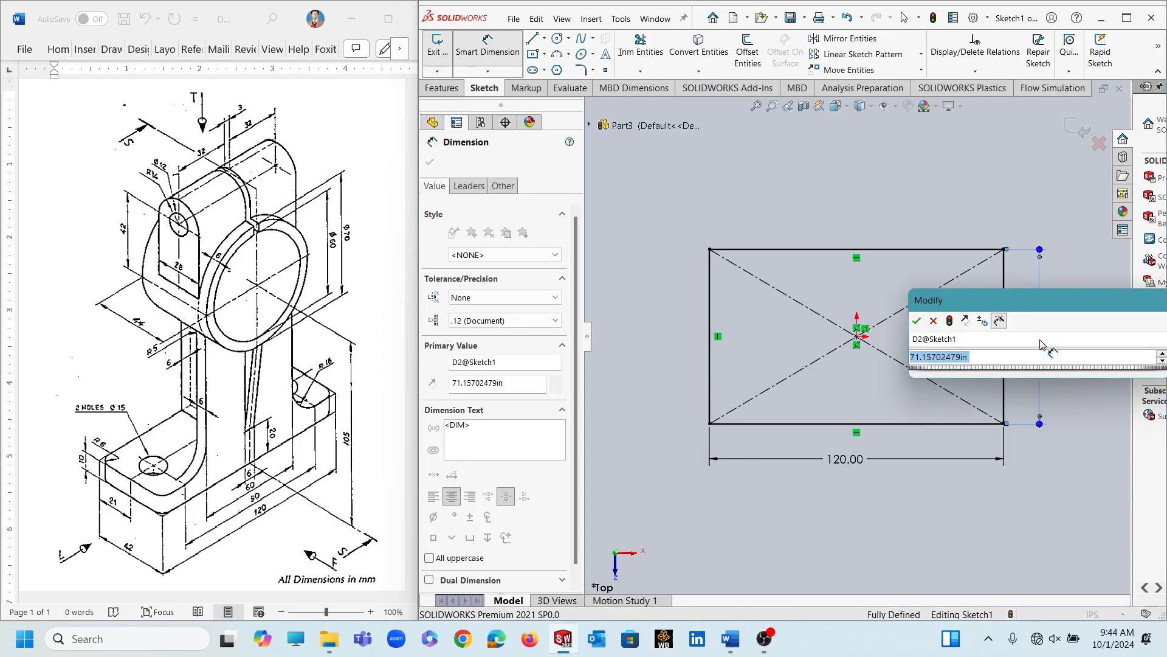
type("42")
key("Return")
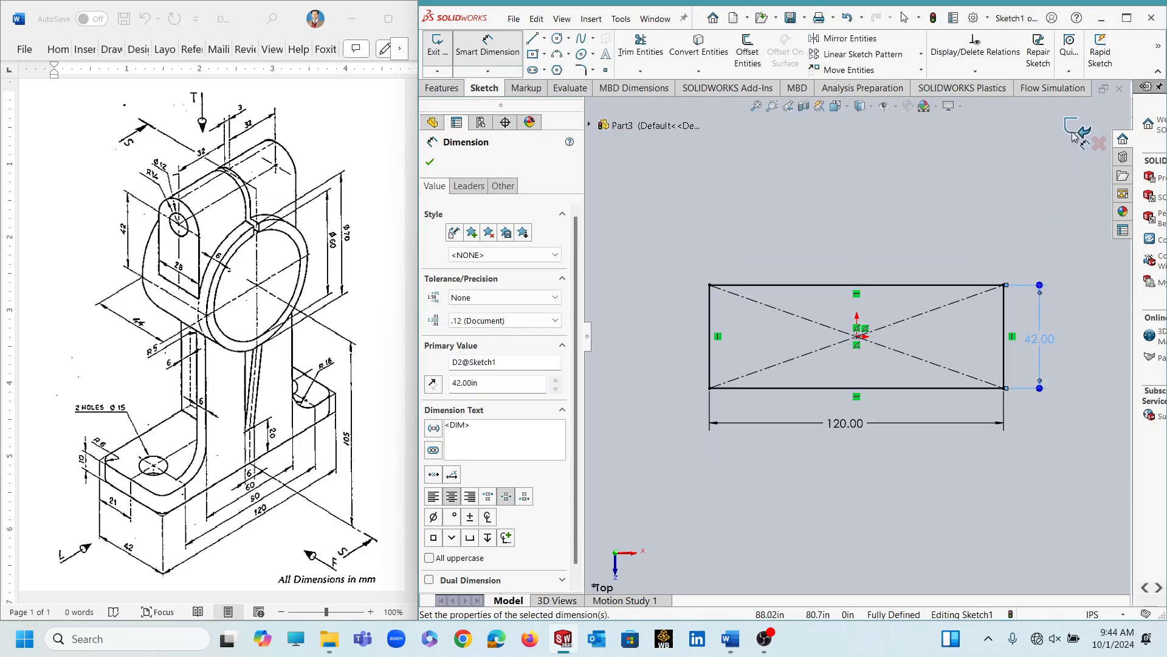
left_click(929, 245)
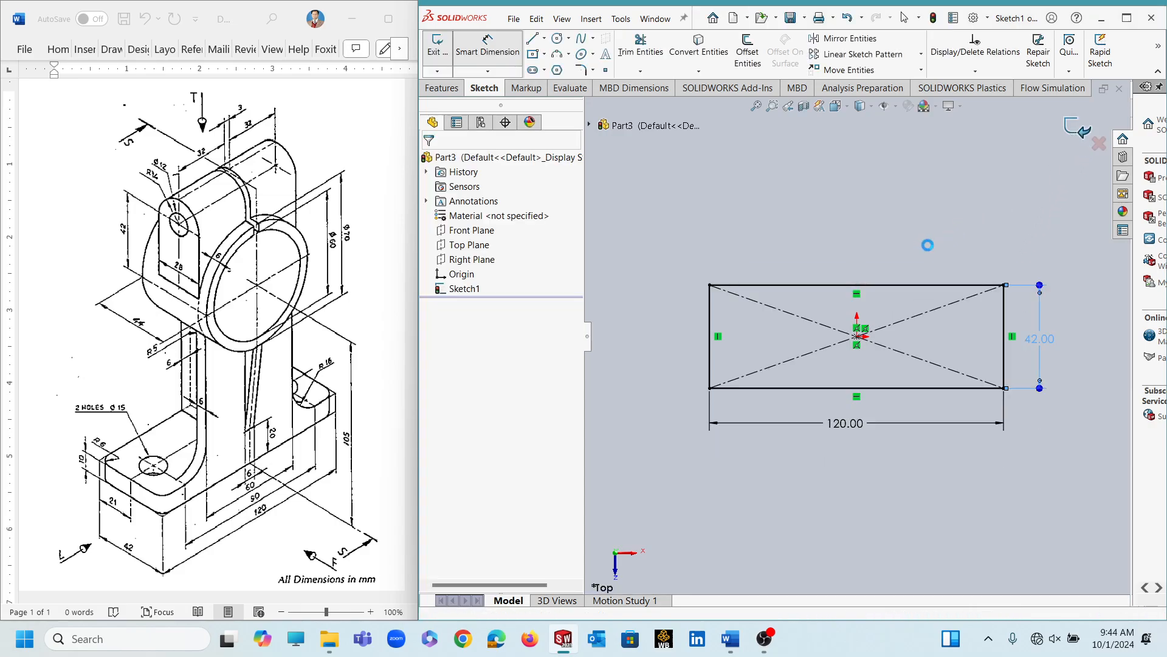
Step: Extrude the rectangle sketch as a blind boss 10 in deep to form the base plate
mouse_move(928, 245)
middle_mouse_down()
mouse_move(936, 210)
mouse_move(916, 141)
middle_mouse_up()
middle_click_drag(909, 256, 965, 242)
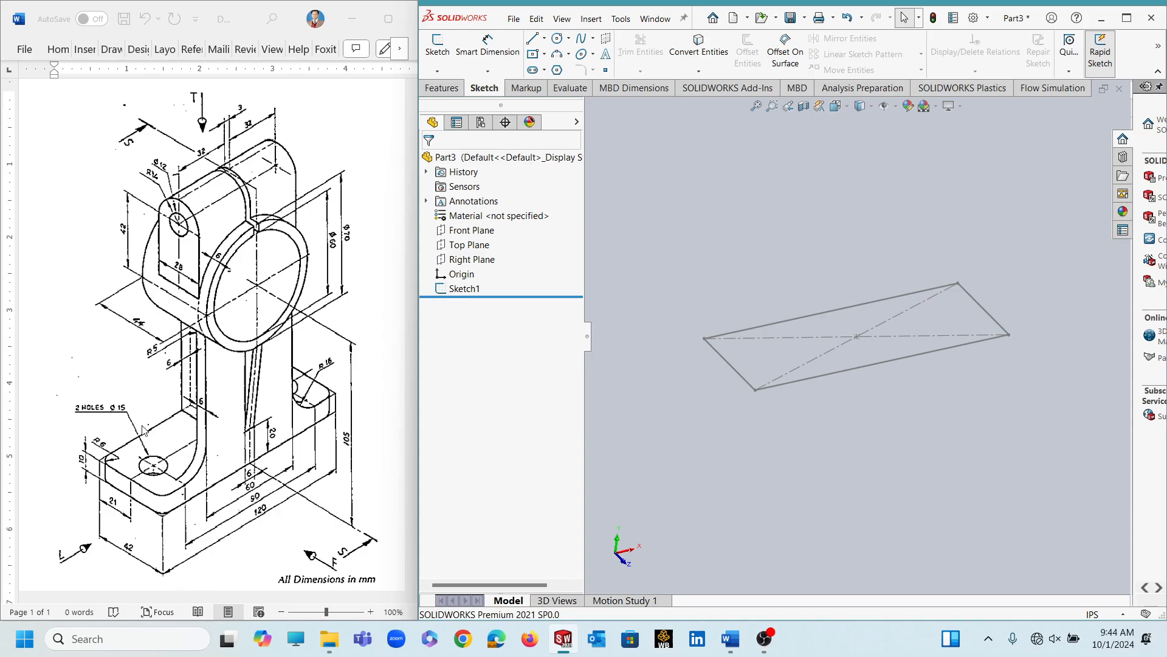
left_click(465, 288)
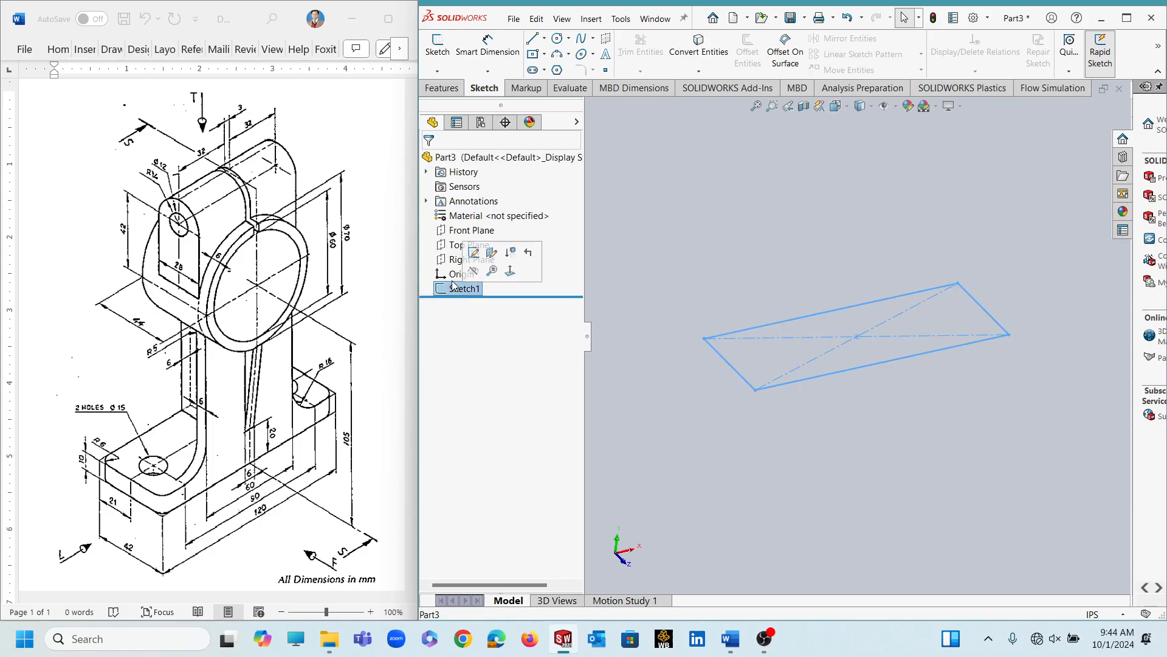
left_click(444, 88)
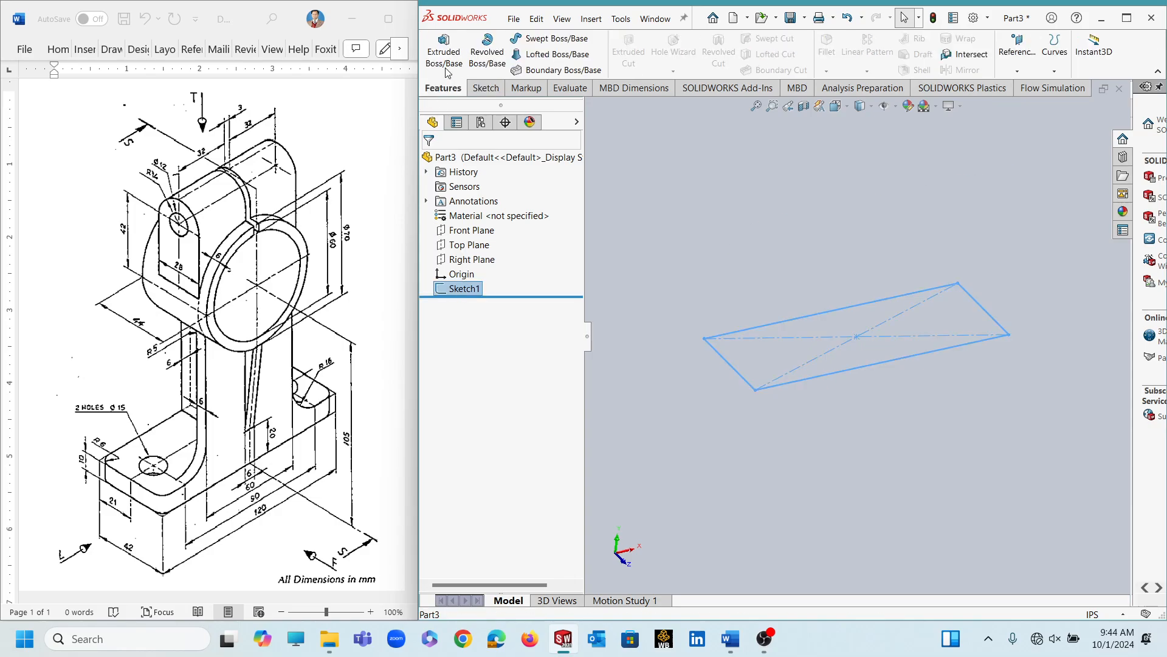
left_click(446, 68)
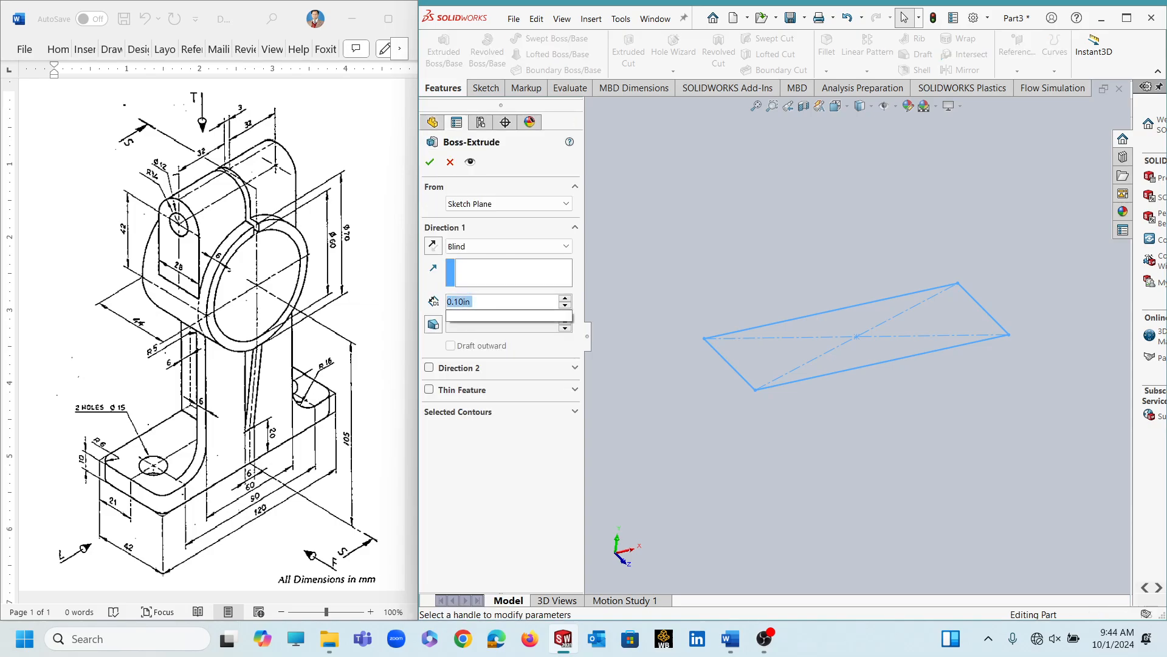
key("Return")
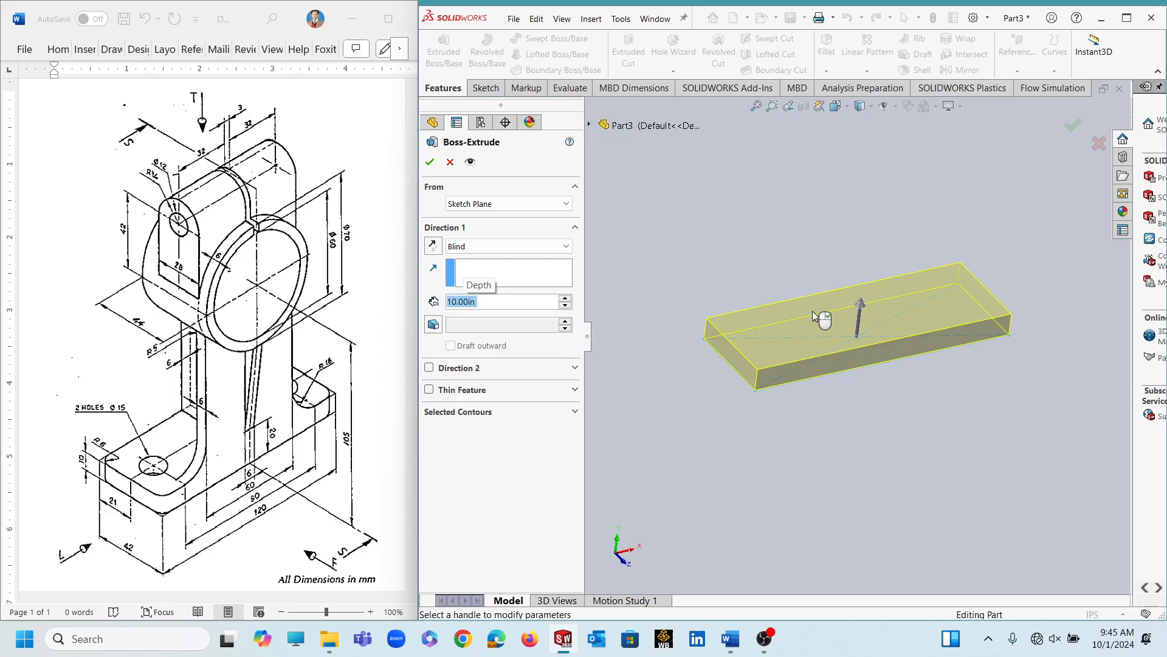
left_click(429, 162)
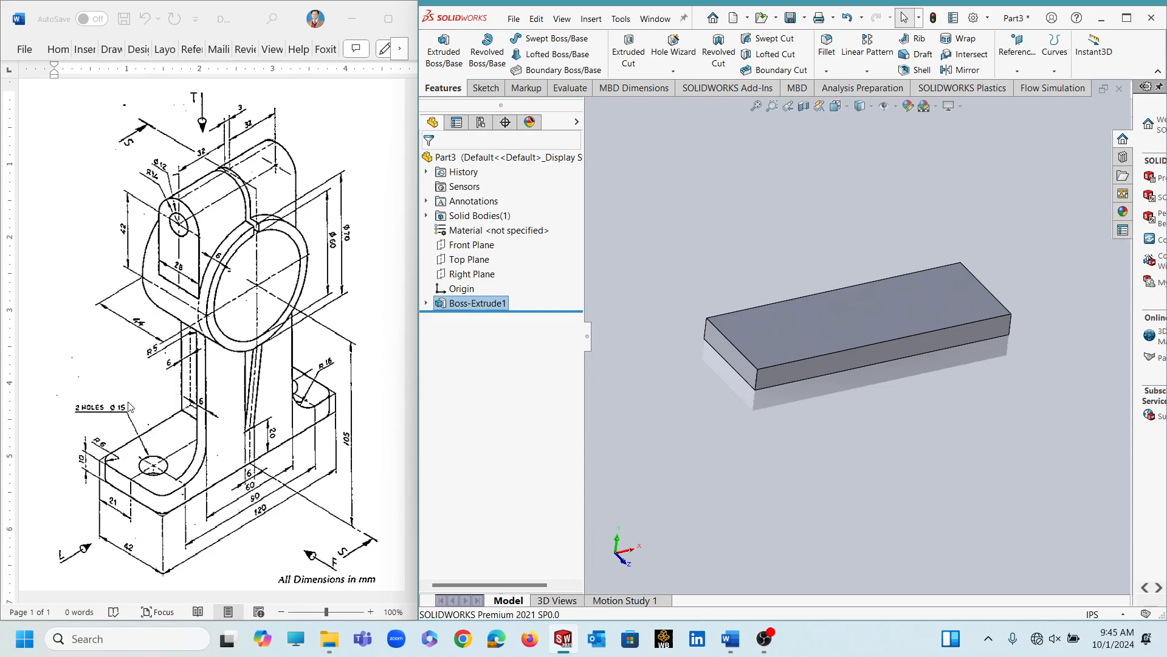
Step: Fillet the four vertical corner edges of the base plate with a 6 in radius
left_click(828, 55)
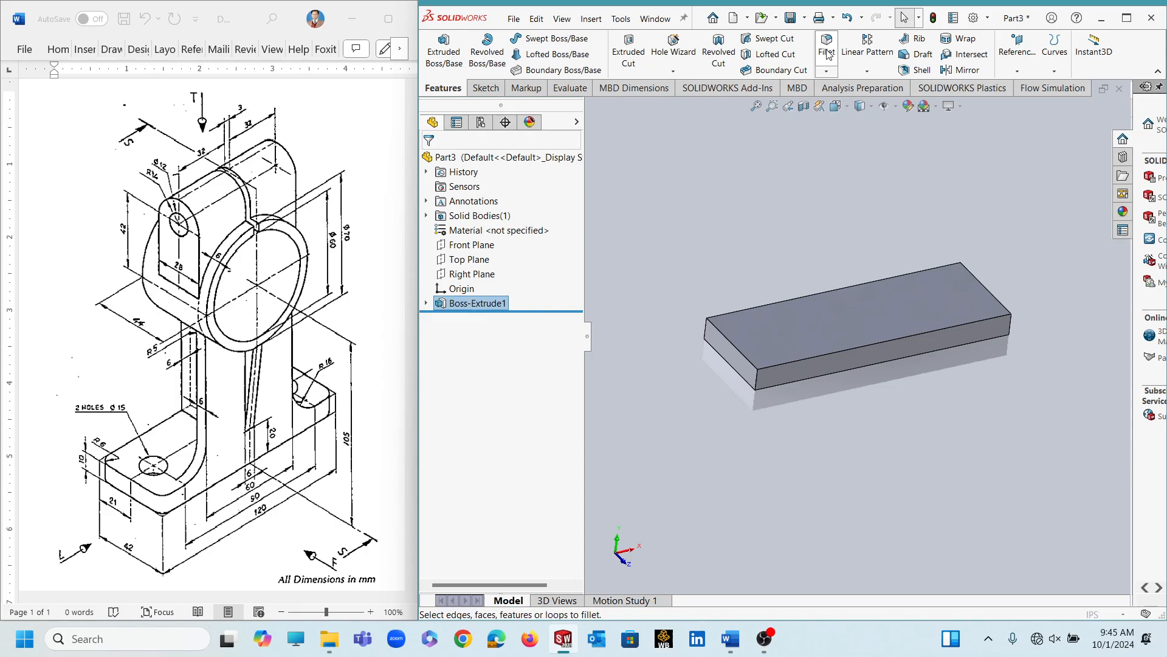
left_click(757, 380)
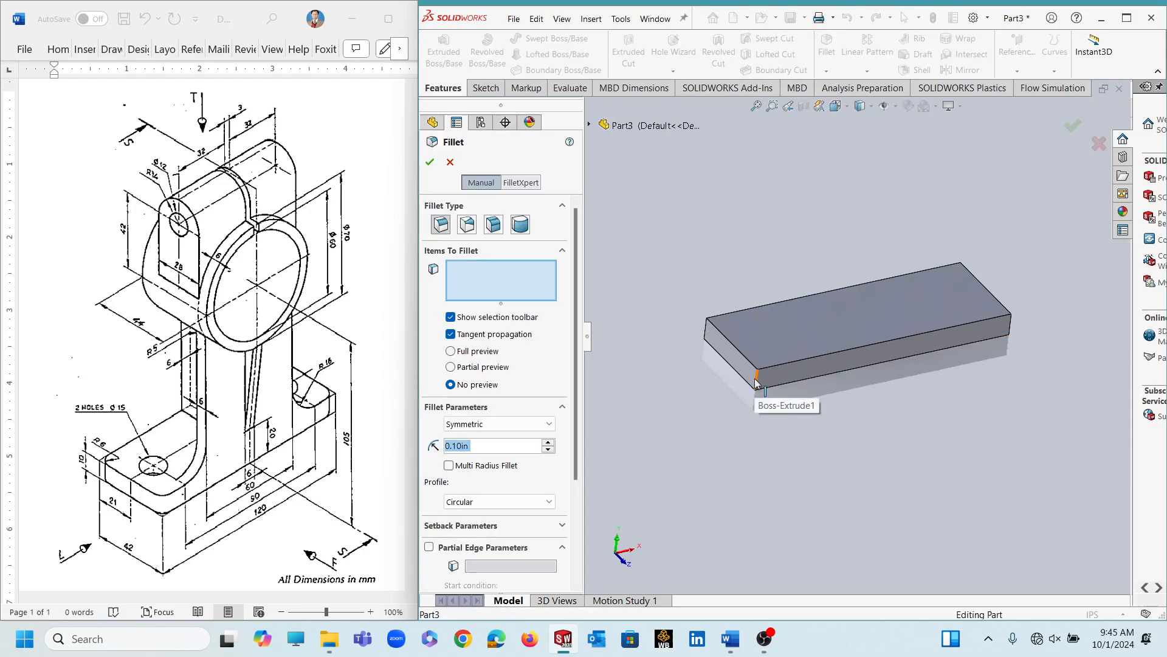
left_click(706, 329)
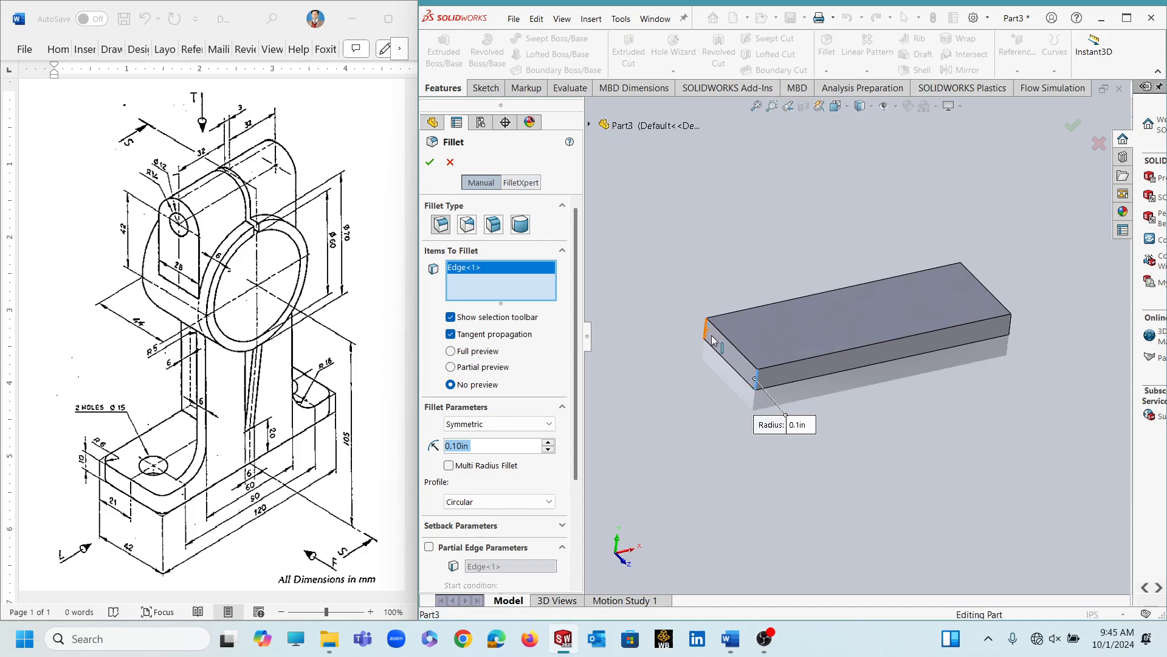
left_click(1012, 329)
middle_click_drag(975, 378, 911, 393)
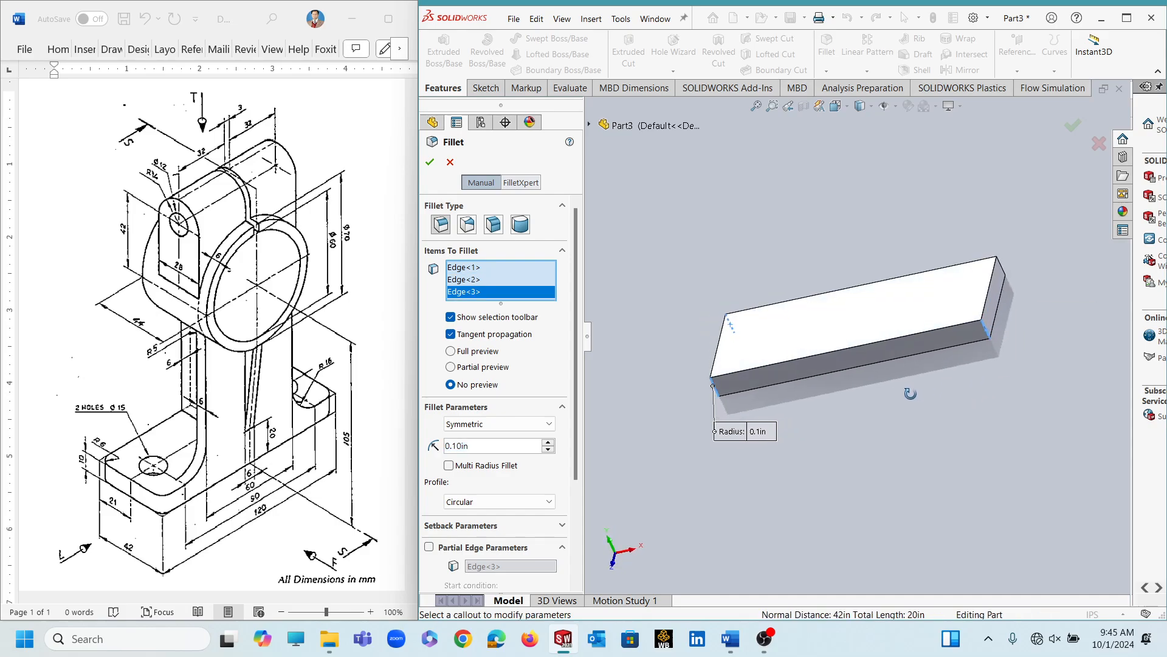
left_click(1002, 267)
left_click(499, 467)
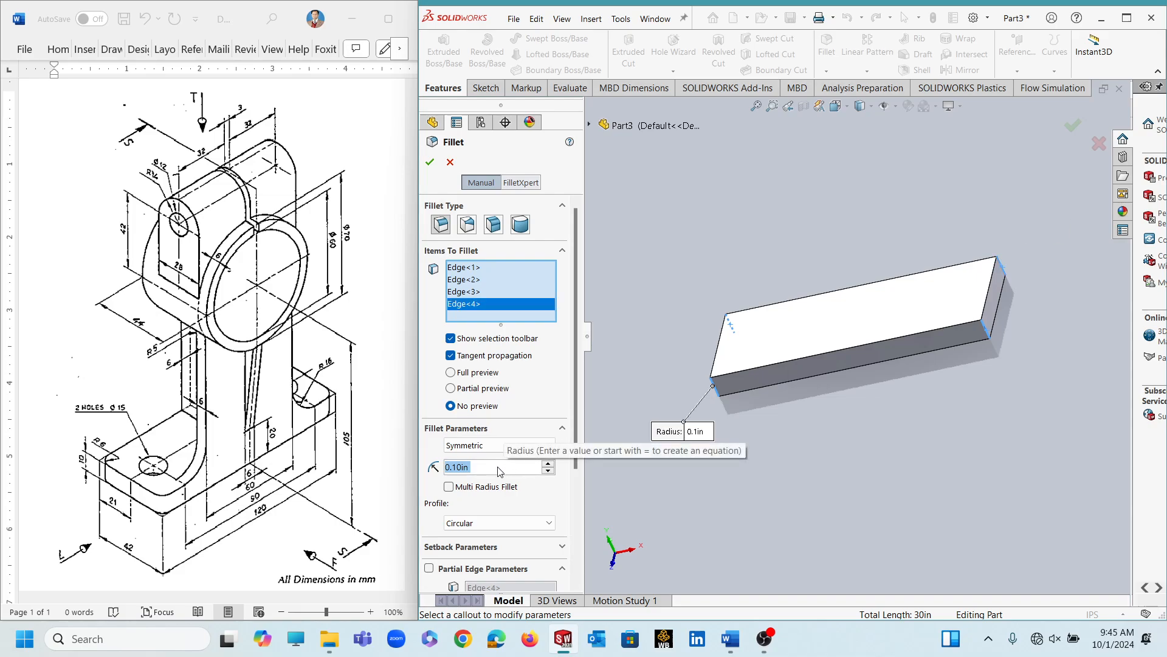
type("6")
key("Return")
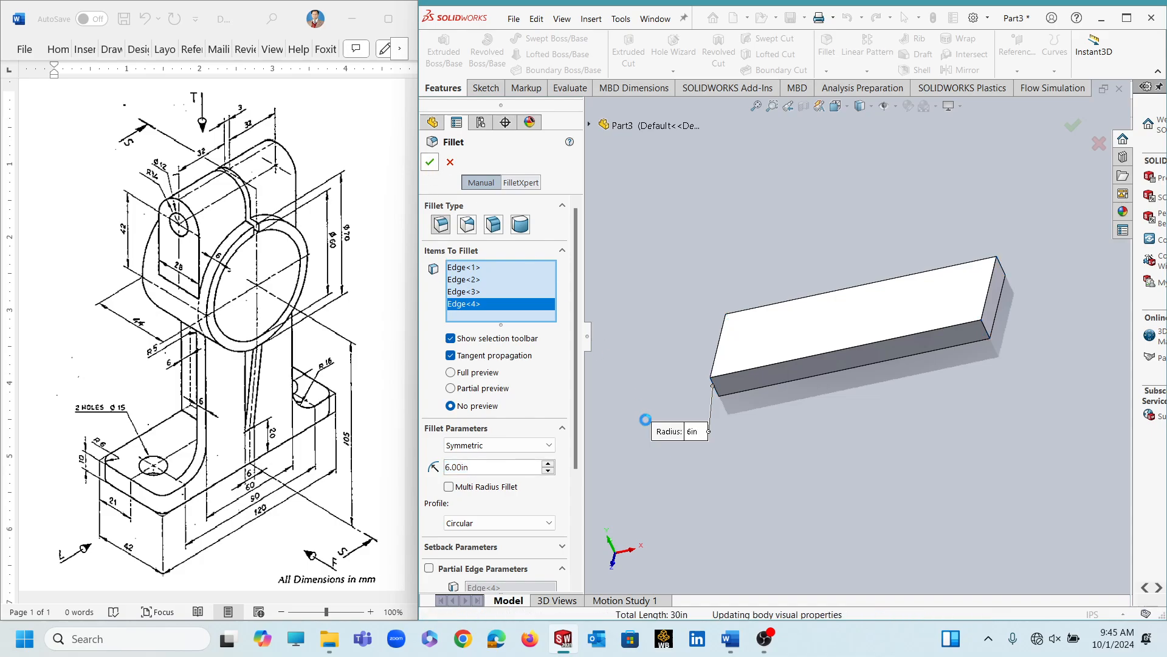
key("Return")
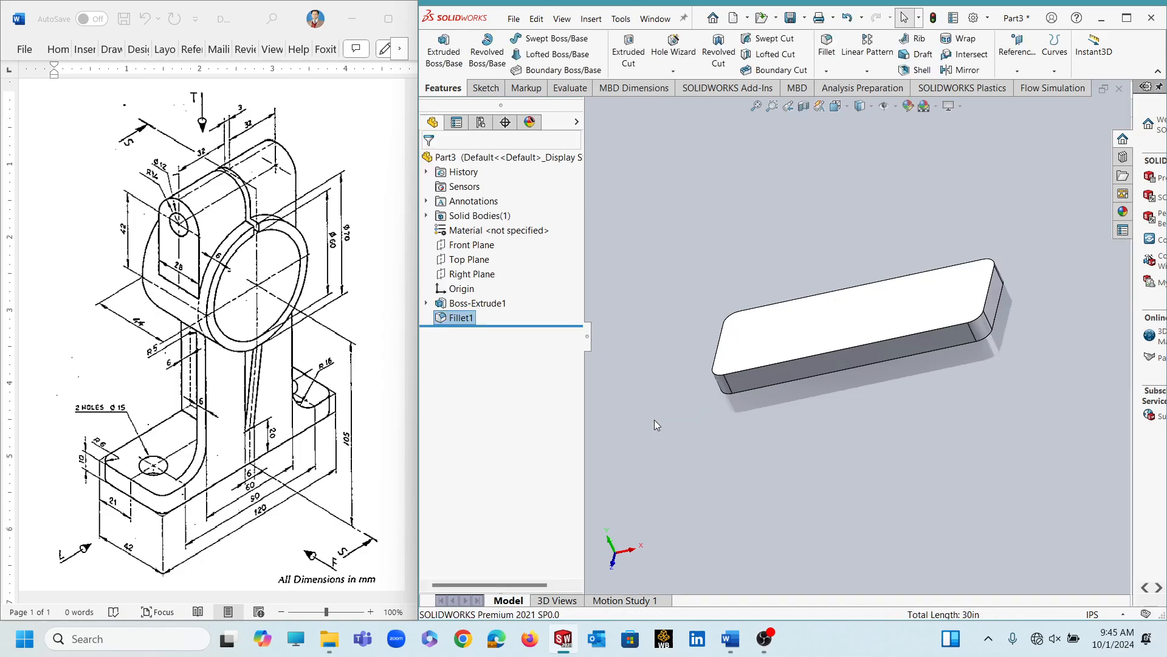
Step: Start a sketch on the base plate's upper face and draw a wide, shallow corner rectangle rising from the plate's front long edge
middle_click_drag(665, 424, 717, 399)
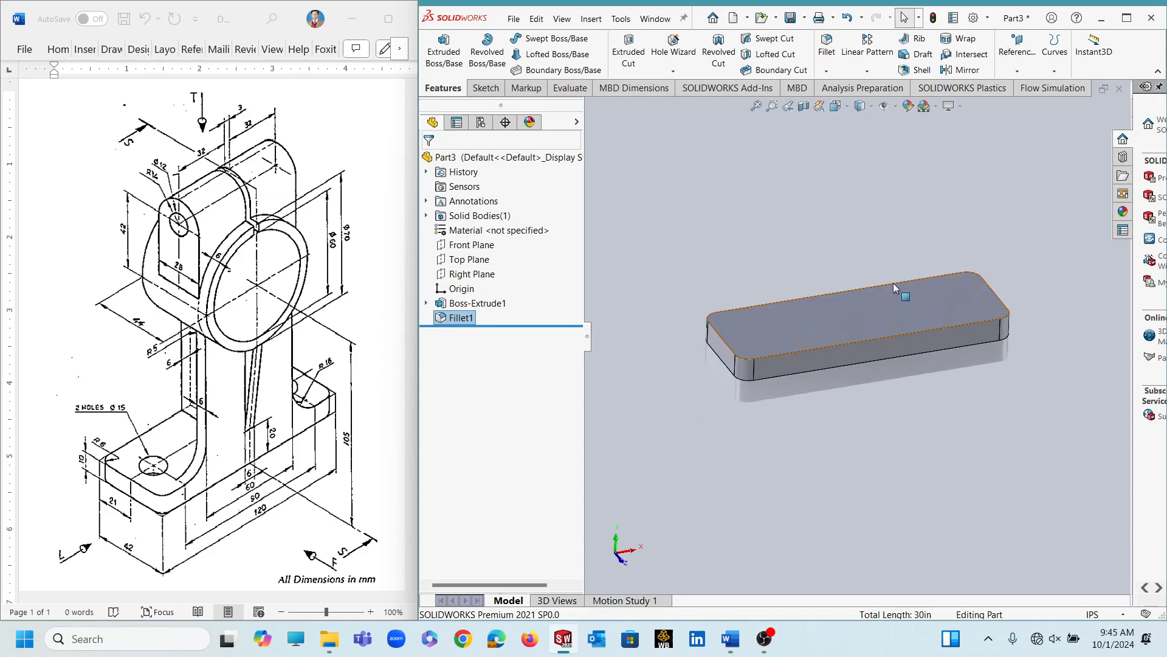
scroll(928, 250, "down", 2)
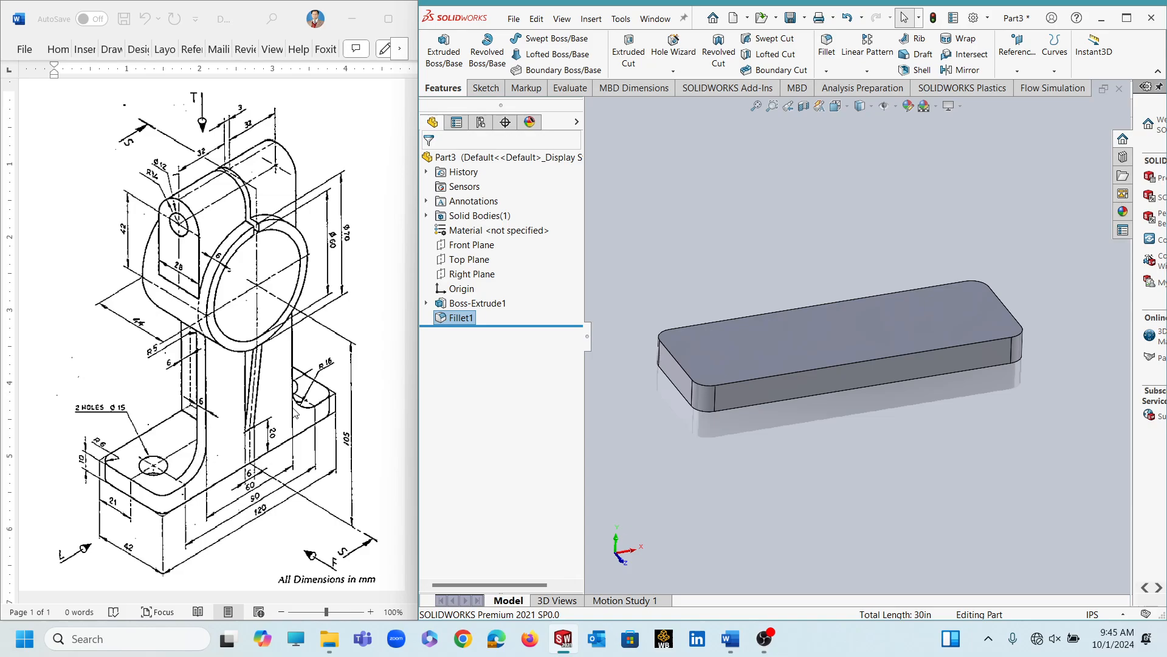
left_click(791, 353)
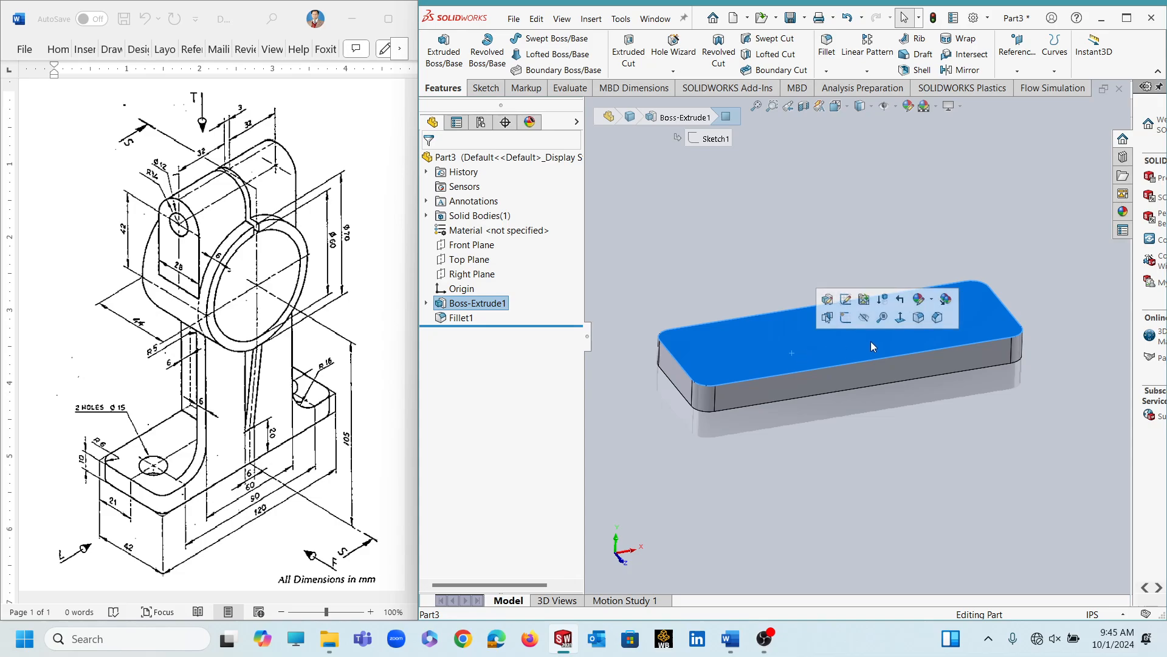
left_click(900, 318)
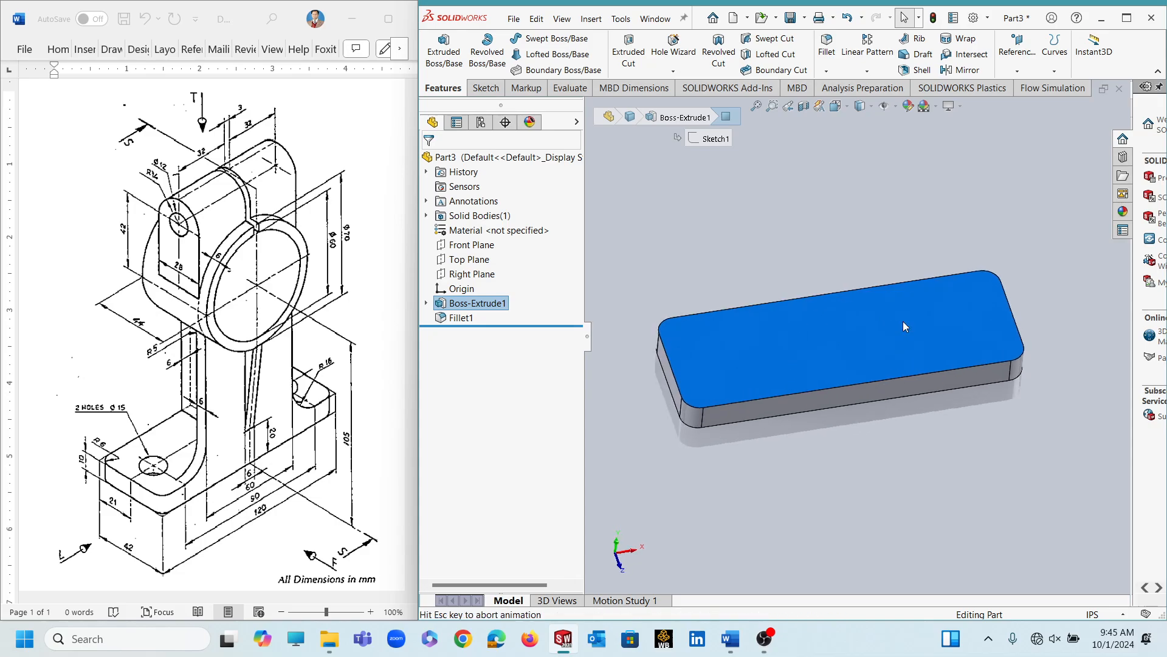
left_click(502, 91)
left_click(535, 55)
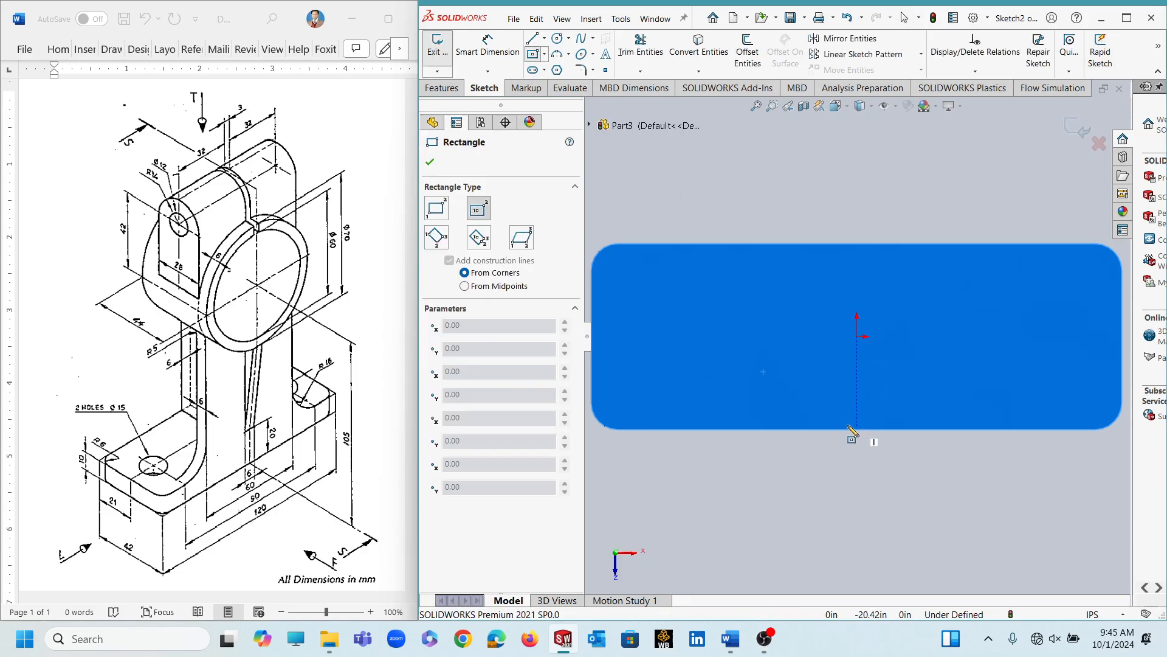
left_click(544, 53)
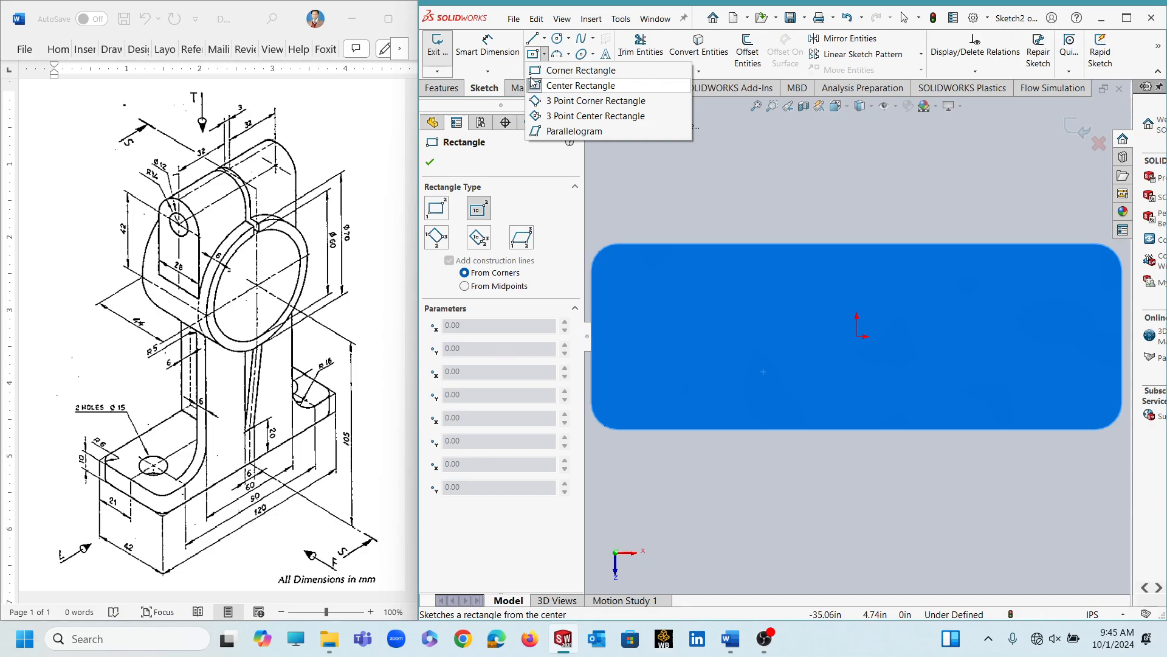
left_click(533, 72)
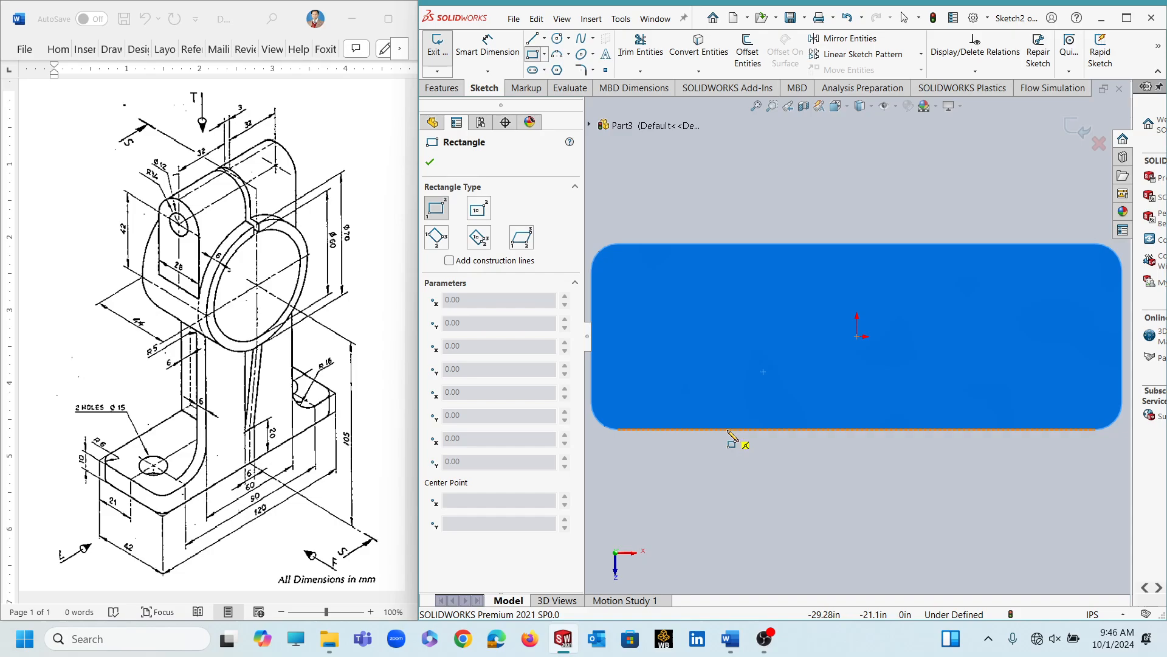
left_click(736, 429)
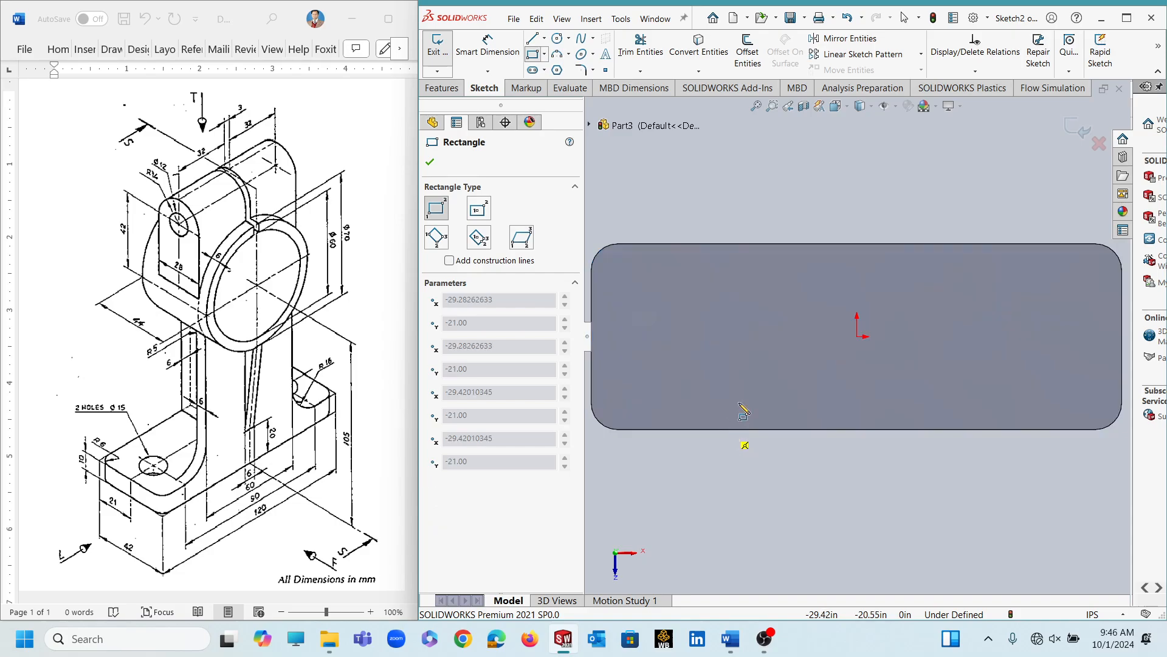
left_click(1014, 384)
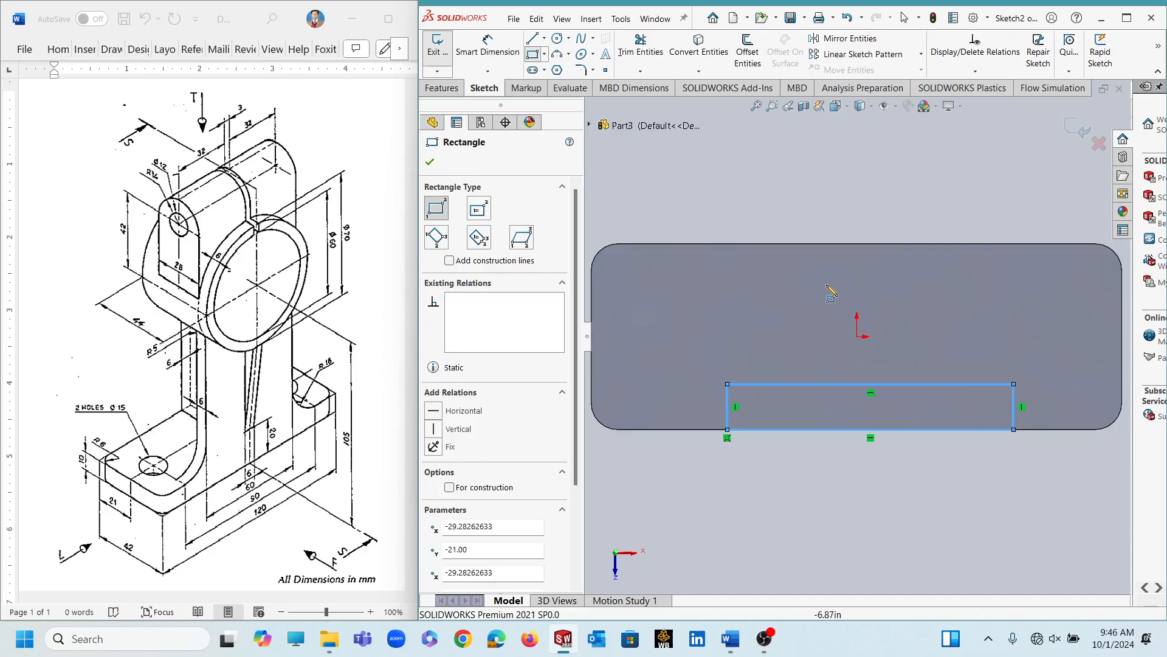
Step: Sketch a narrow rectangle about 8.5 in wide from the plate's rear long edge, overlapping the wide rectangle near the origin
left_click(833, 244)
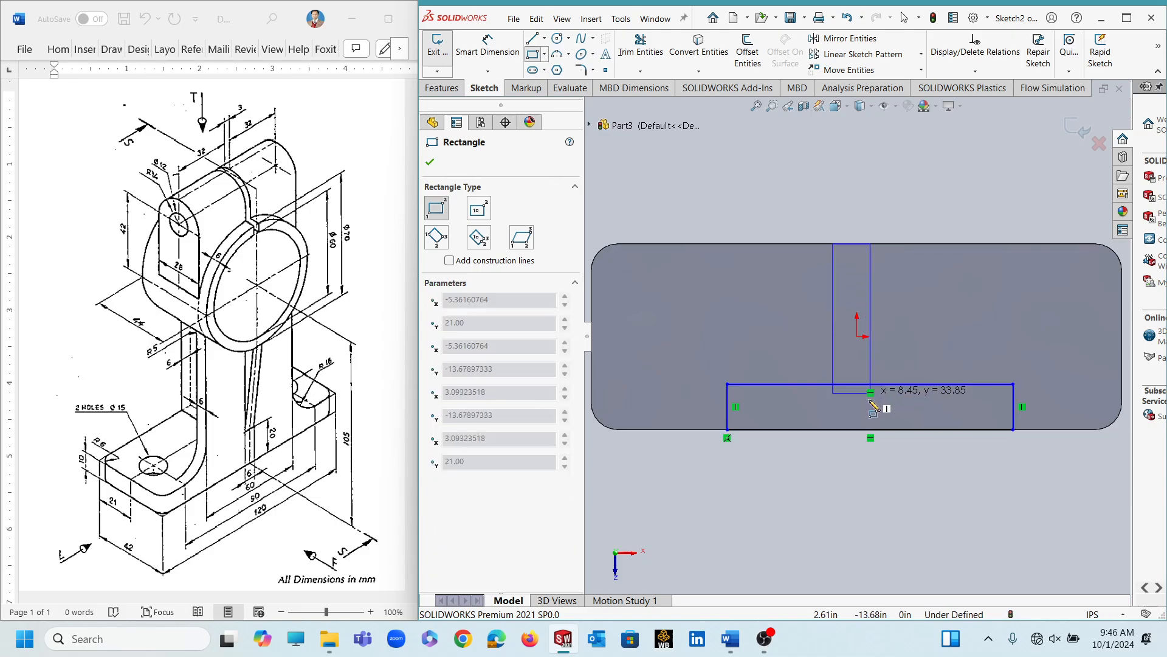
left_click(871, 406)
key("Escape")
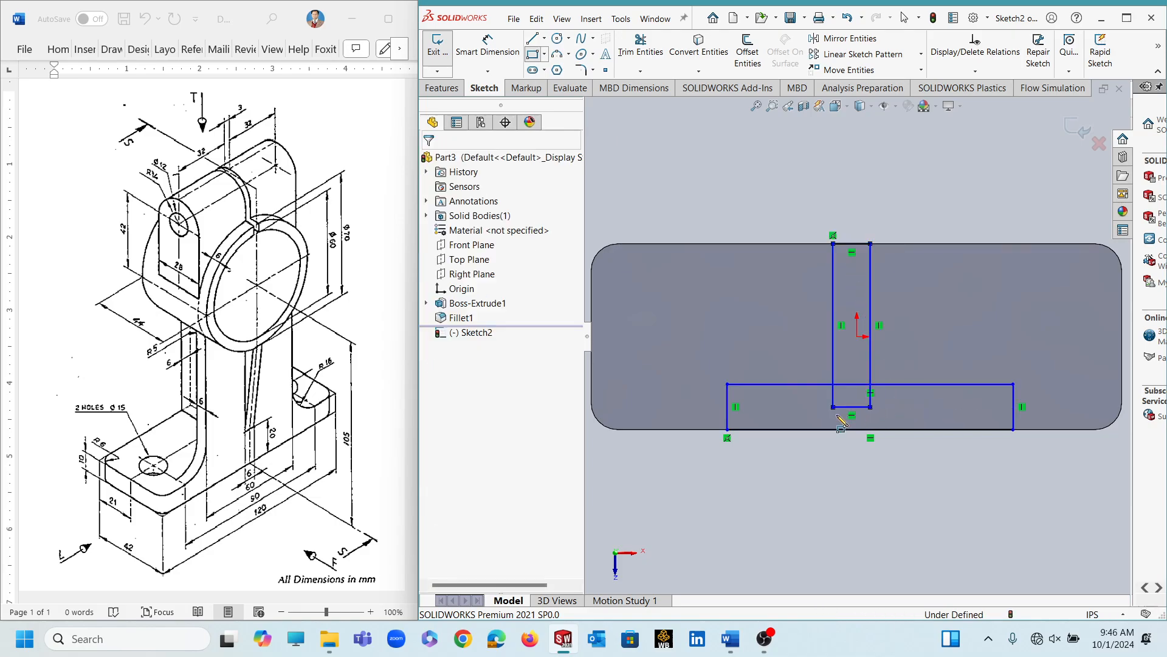
Step: Dimension the short side of the wide rectangle along the plate's front edge and set it to 6 in
left_click(499, 56)
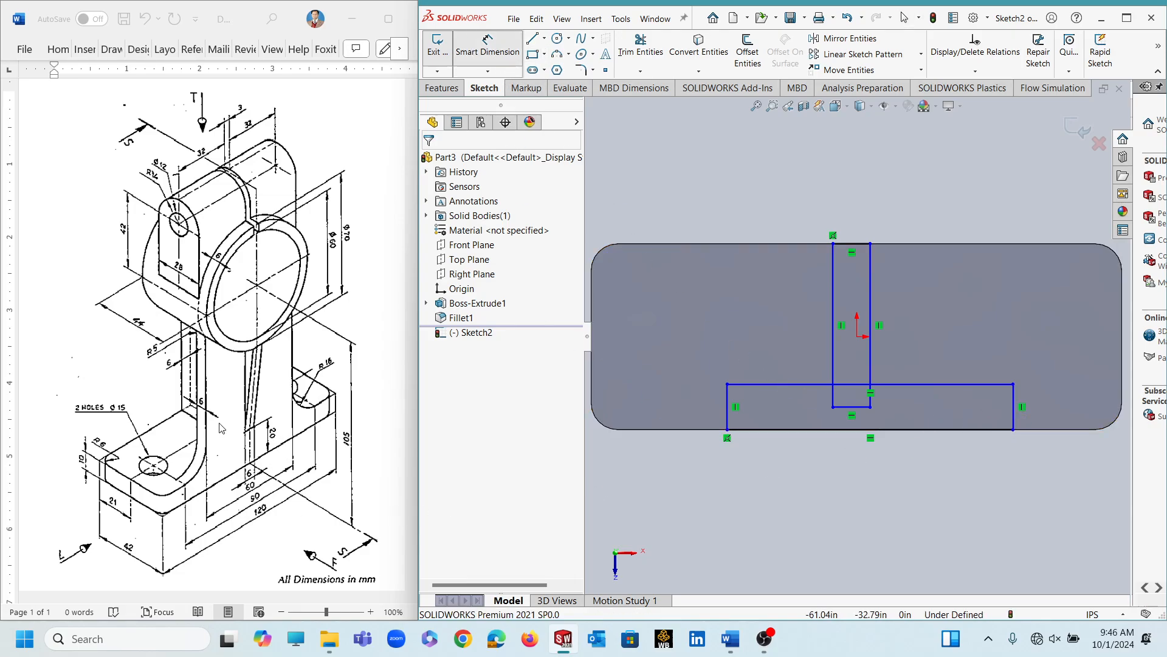
left_click(1043, 408)
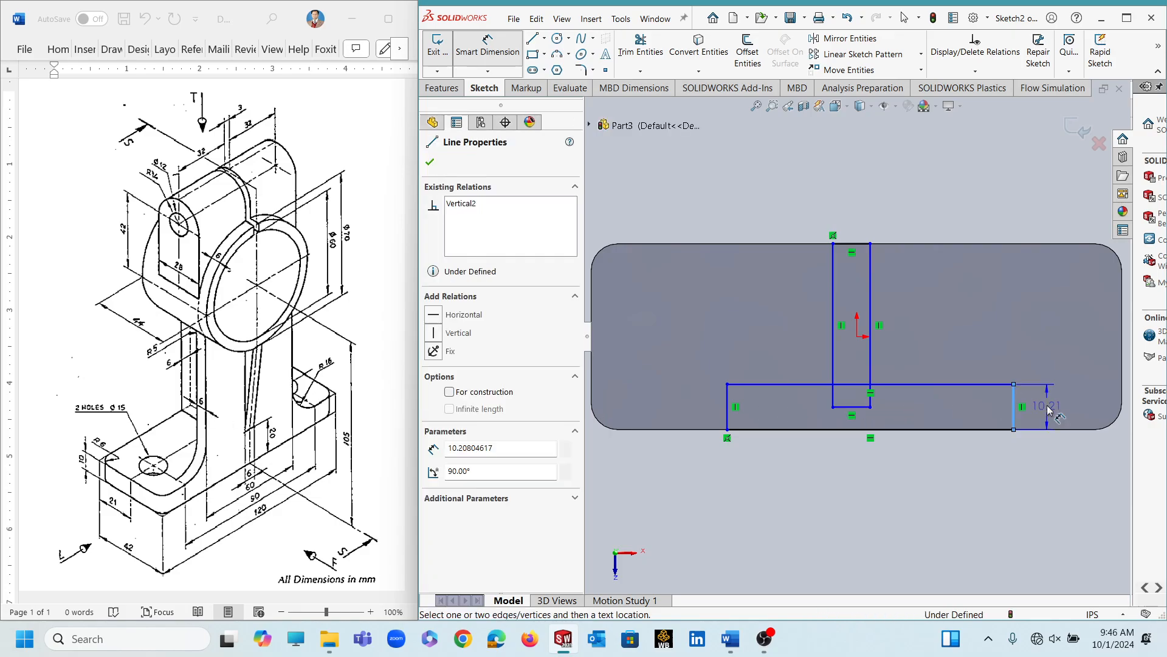
left_click(917, 299)
type("6")
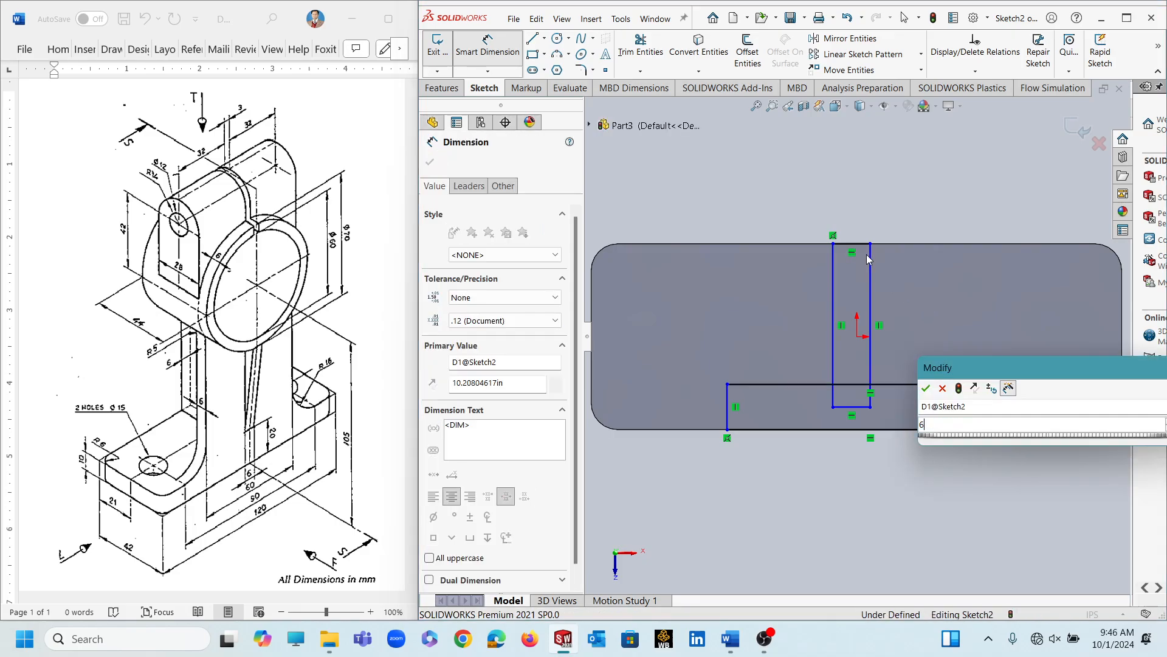
key("Return")
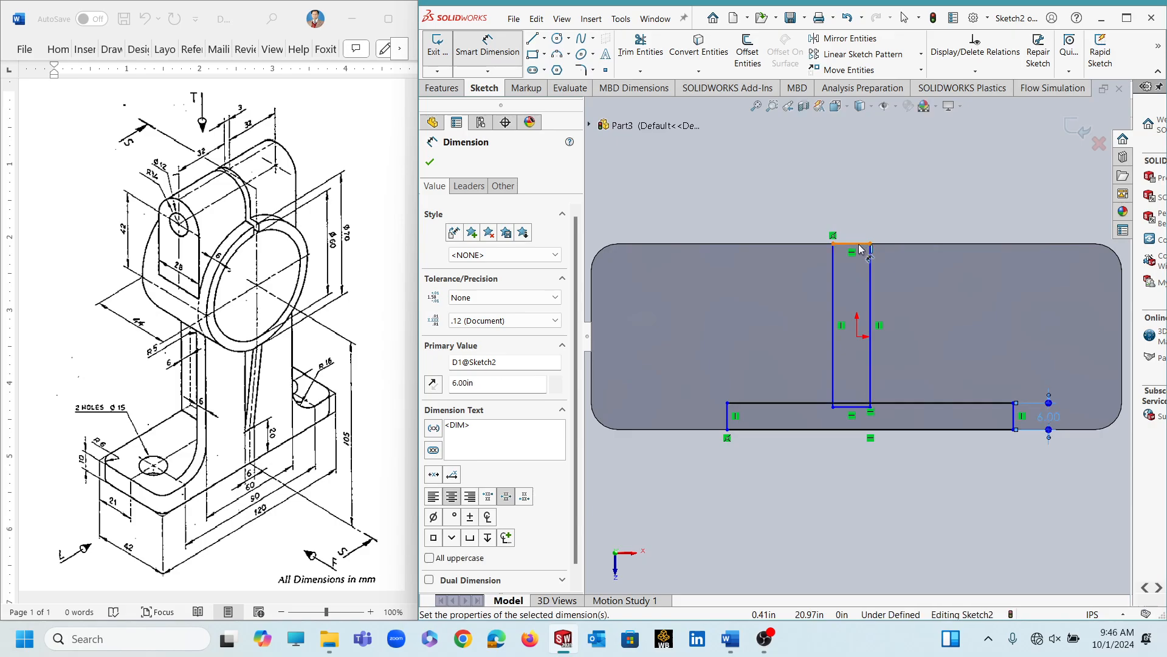
Step: Dimension the narrow rectangle's width at the plate's rear edge and set it to 6 in
left_click(855, 214)
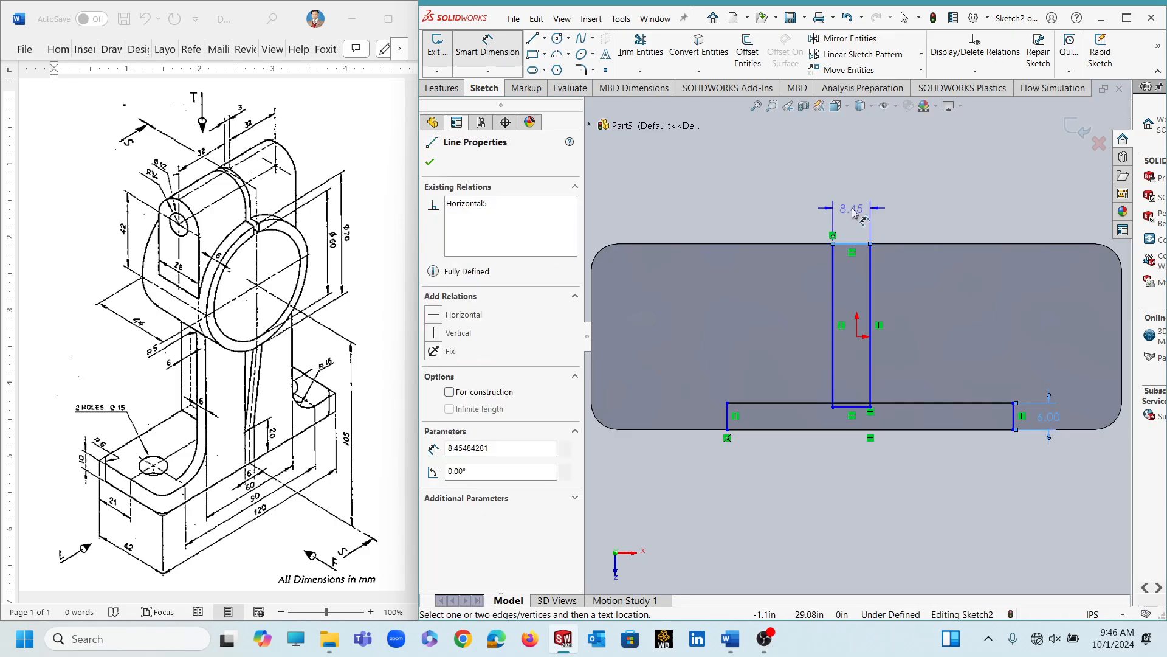
left_click(855, 212)
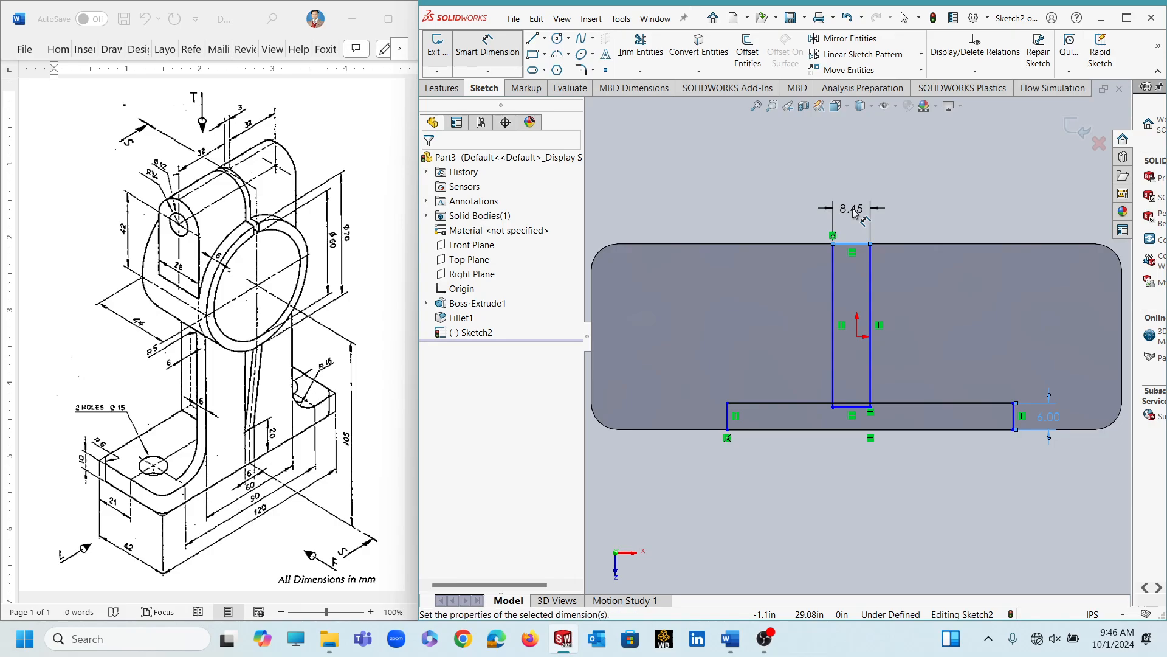
type("6")
key("Escape")
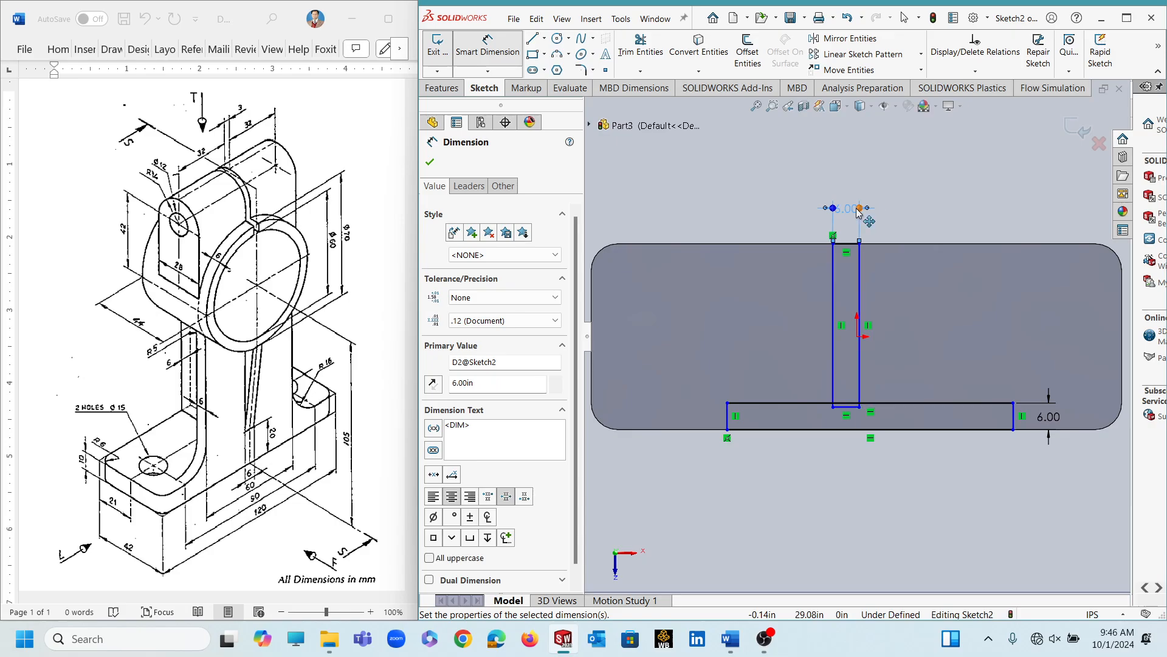
key("Escape")
key("Escape")
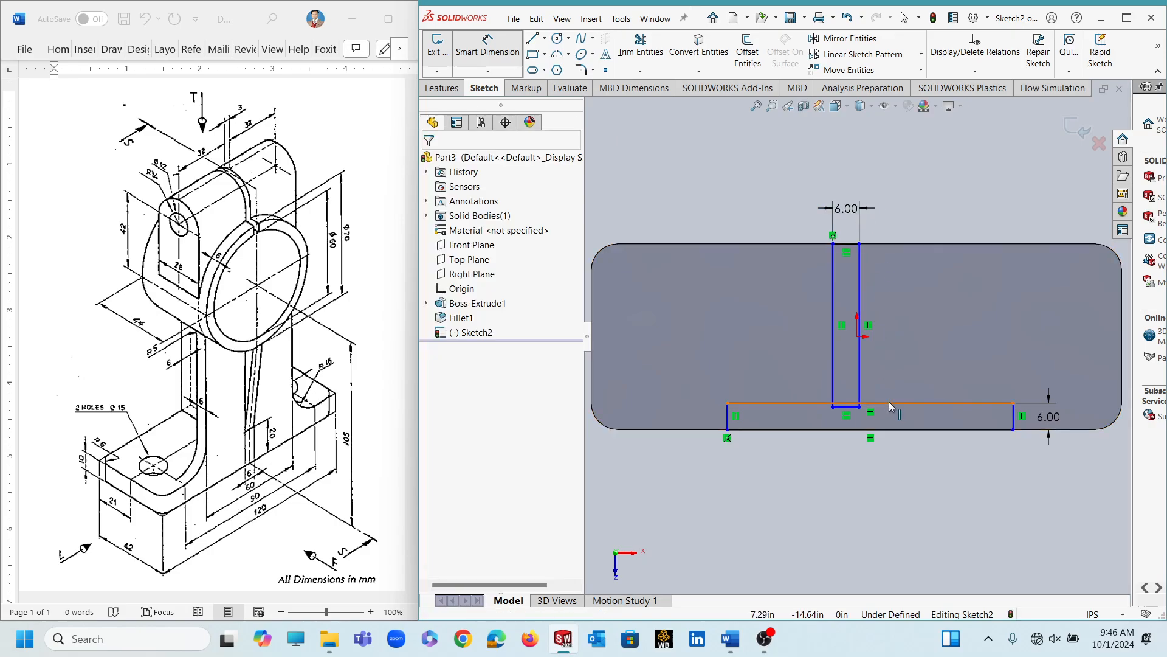
Step: Centre both rectangles on the origin by adding Vertical relations from the midpoints of their outer edges to the origin
left_click(870, 430)
left_click(857, 337, "ctrl")
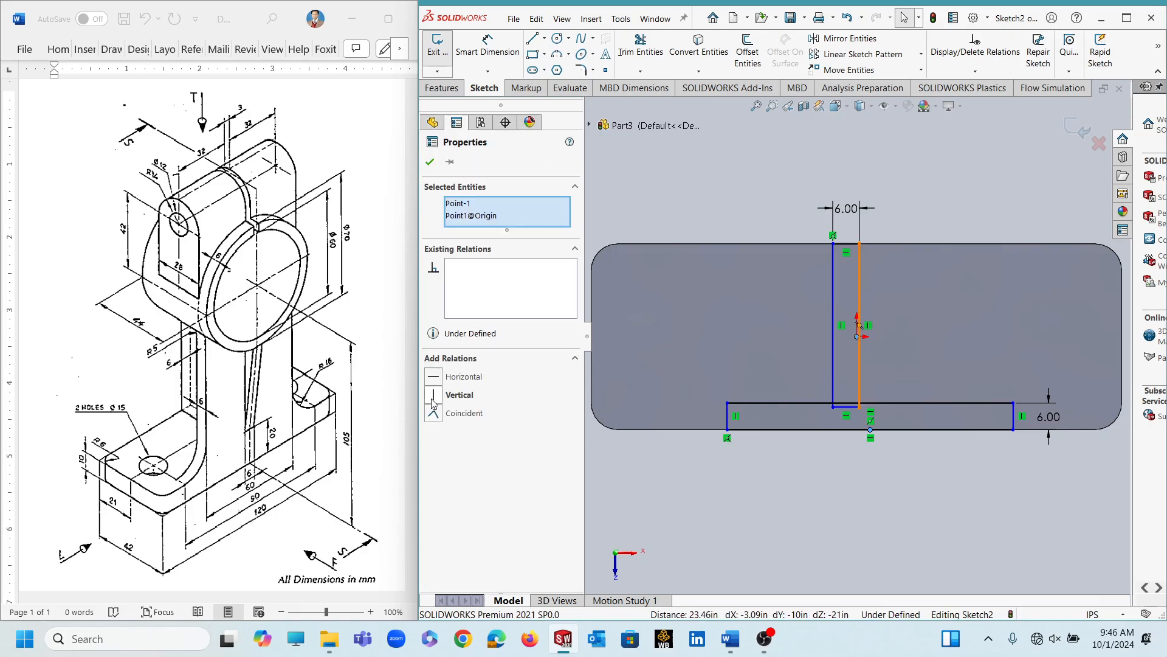
left_click(433, 394)
key("Escape")
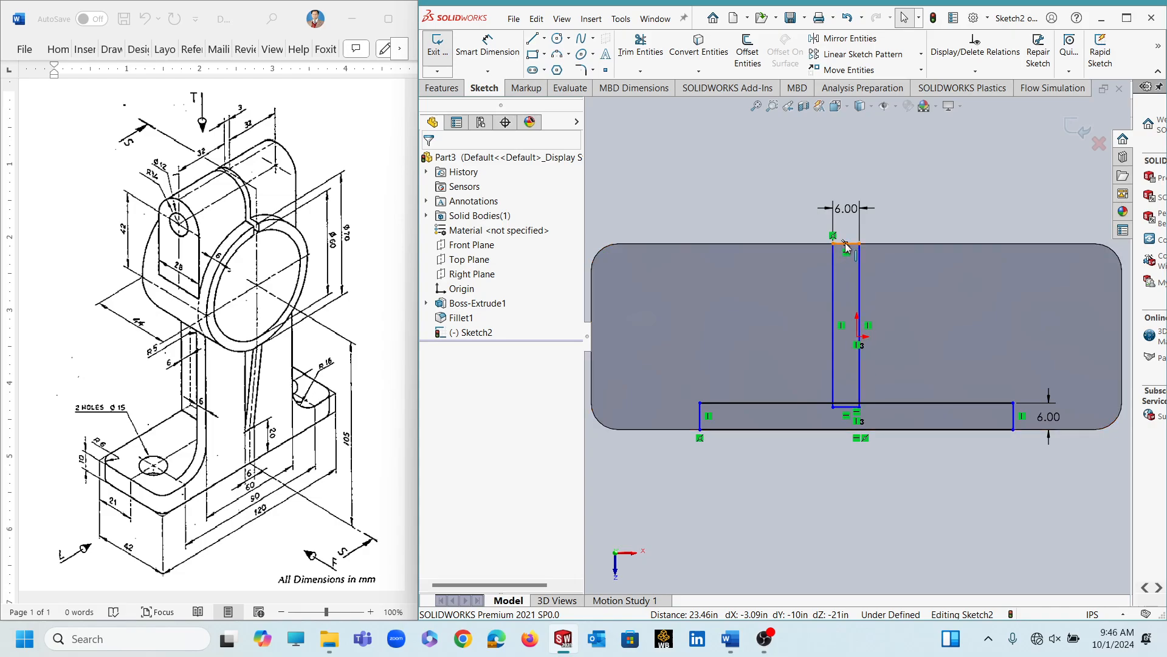
left_click(857, 338, "ctrl")
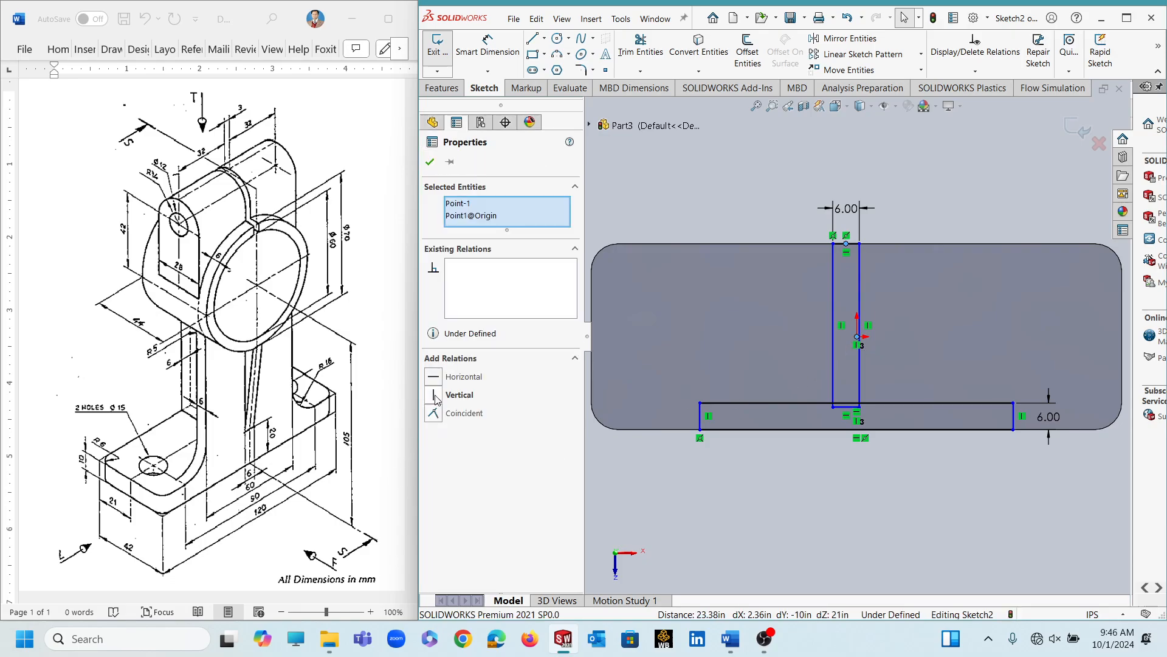
left_click(433, 395)
key("Escape")
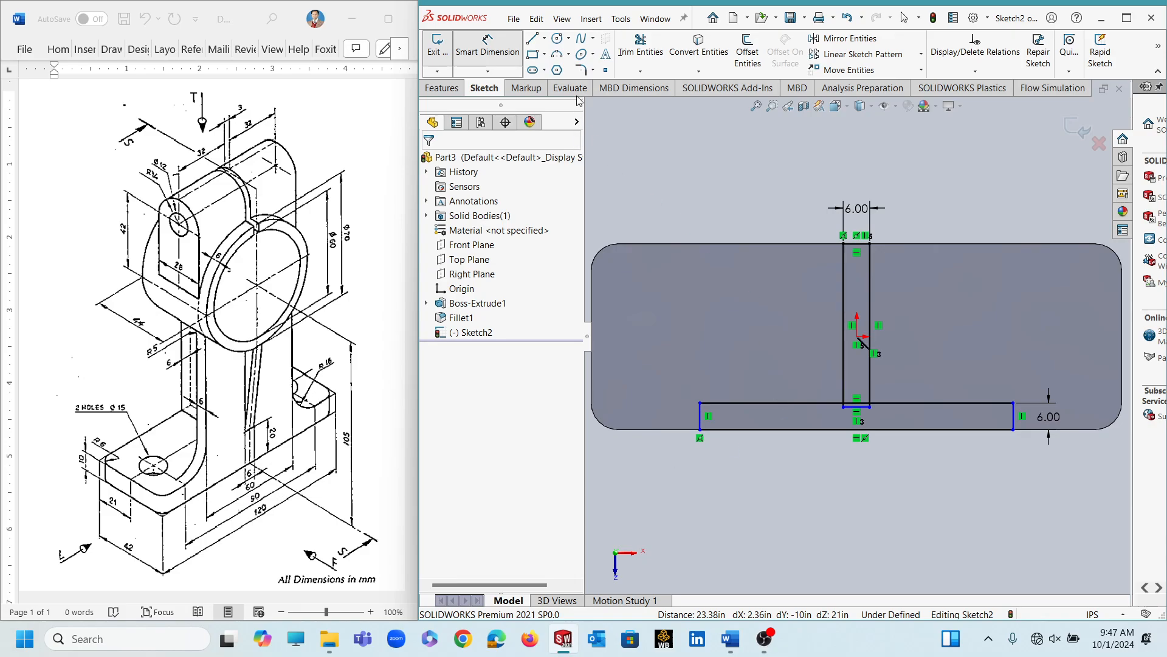
Step: Dimension the wide rectangle's long front edge and set it to 60 in
left_click(830, 481)
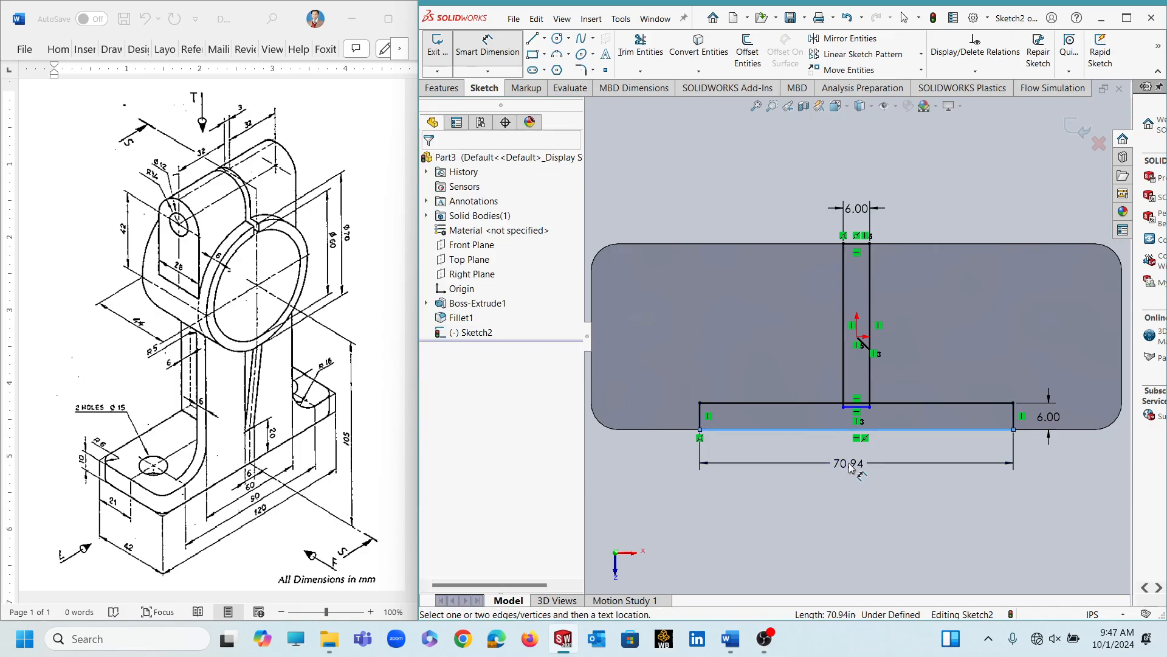
left_click(849, 463)
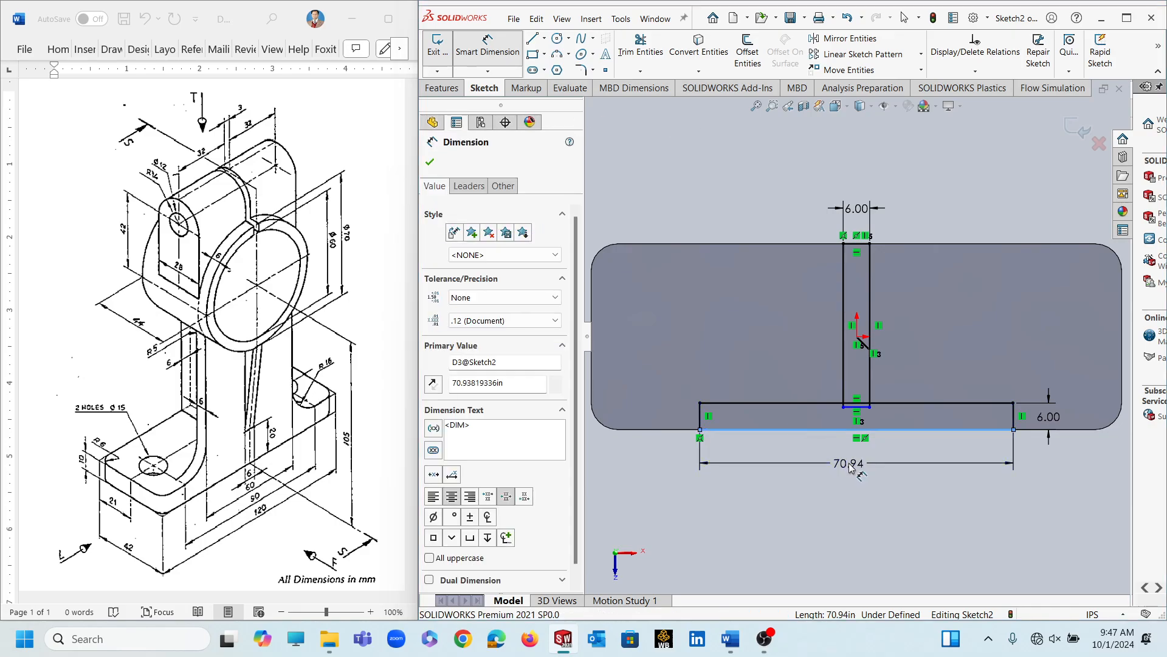
type("60")
key("Return")
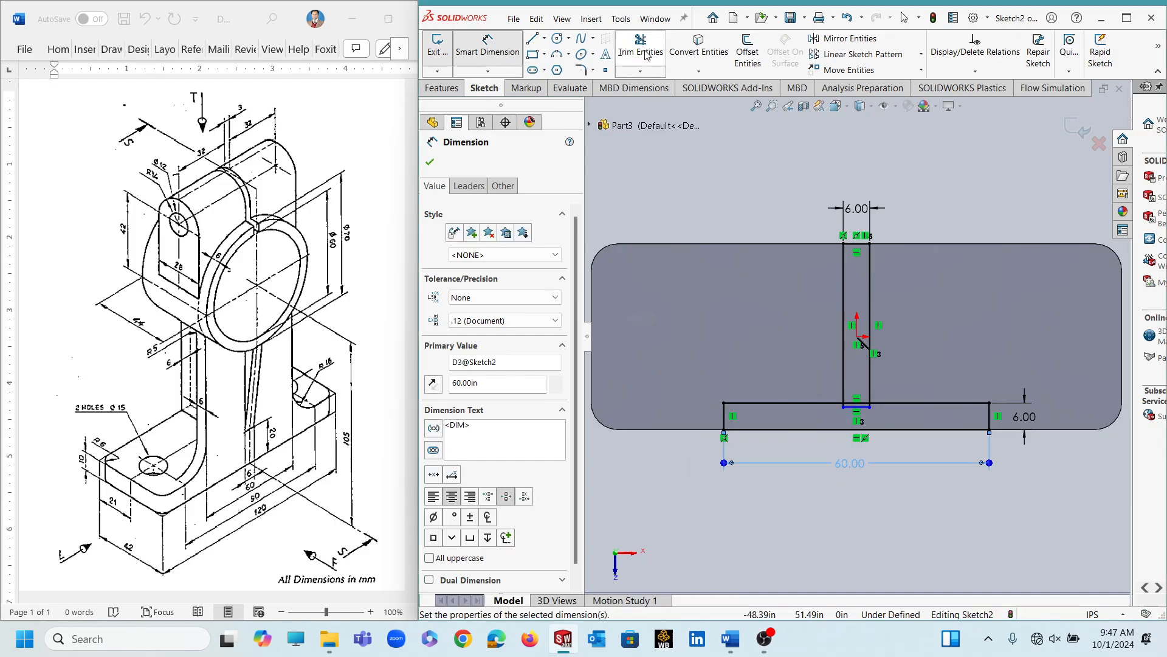
Step: Trim the overlapping segments where the two rectangles meet to leave one T-shaped outline, and exit the sketch
scroll(877, 416, "down", 5)
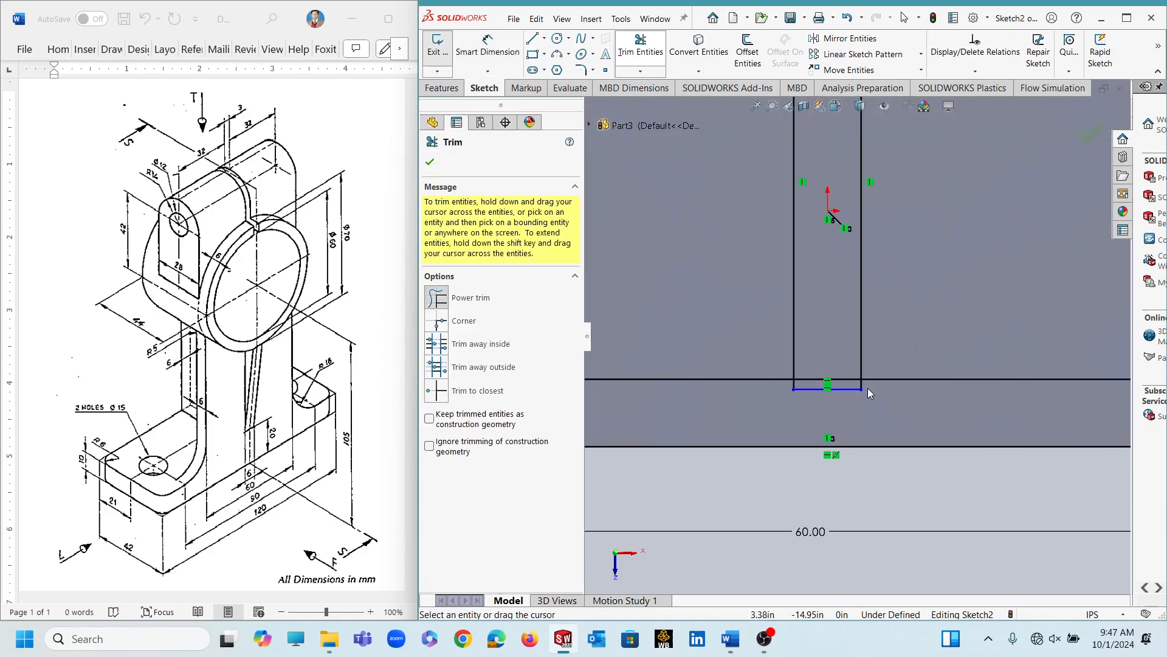
left_click_drag(852, 356, 850, 399)
scroll(867, 377, "down", 3)
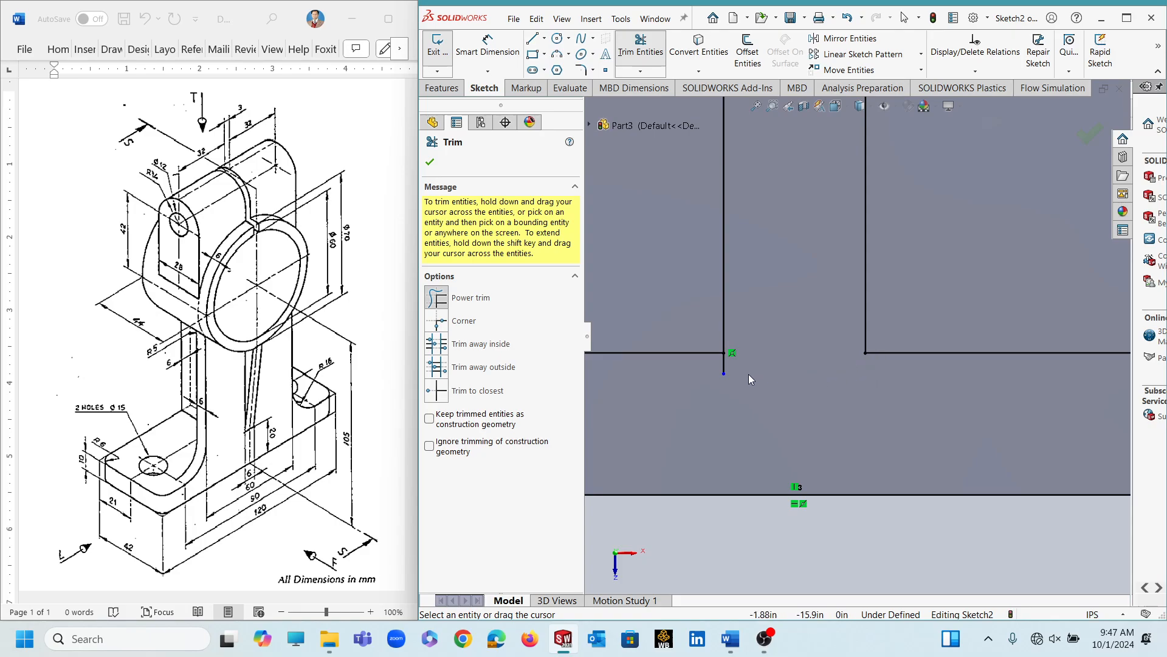
scroll(788, 377, "up", 5)
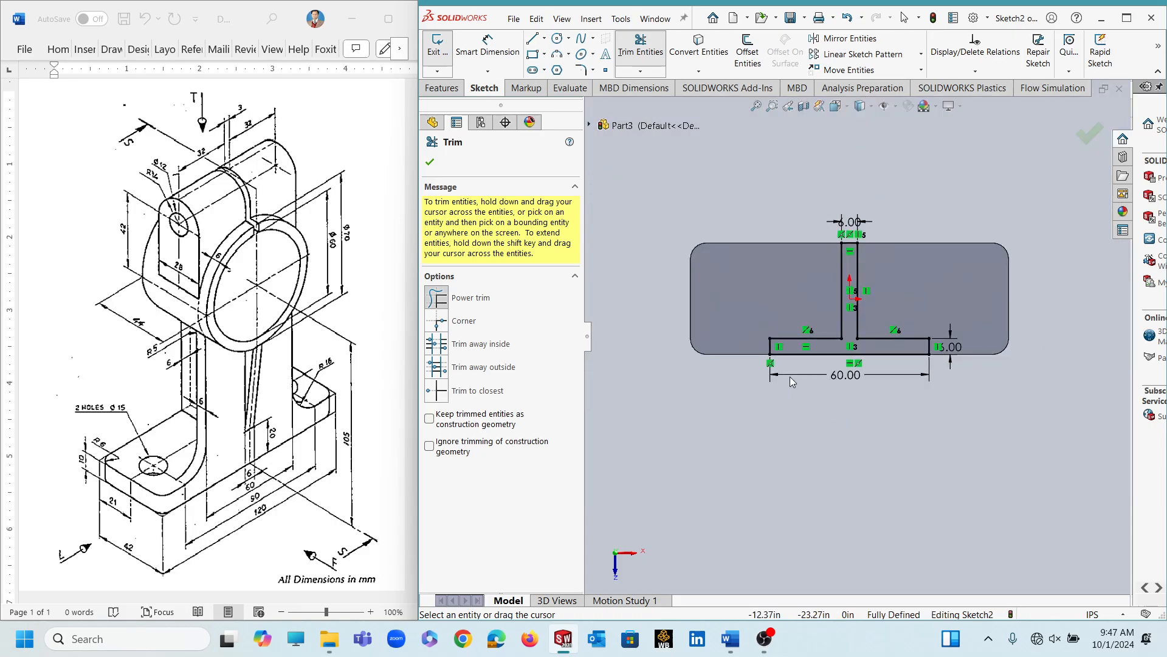
scroll(866, 272, "down", 1)
left_click(1091, 134)
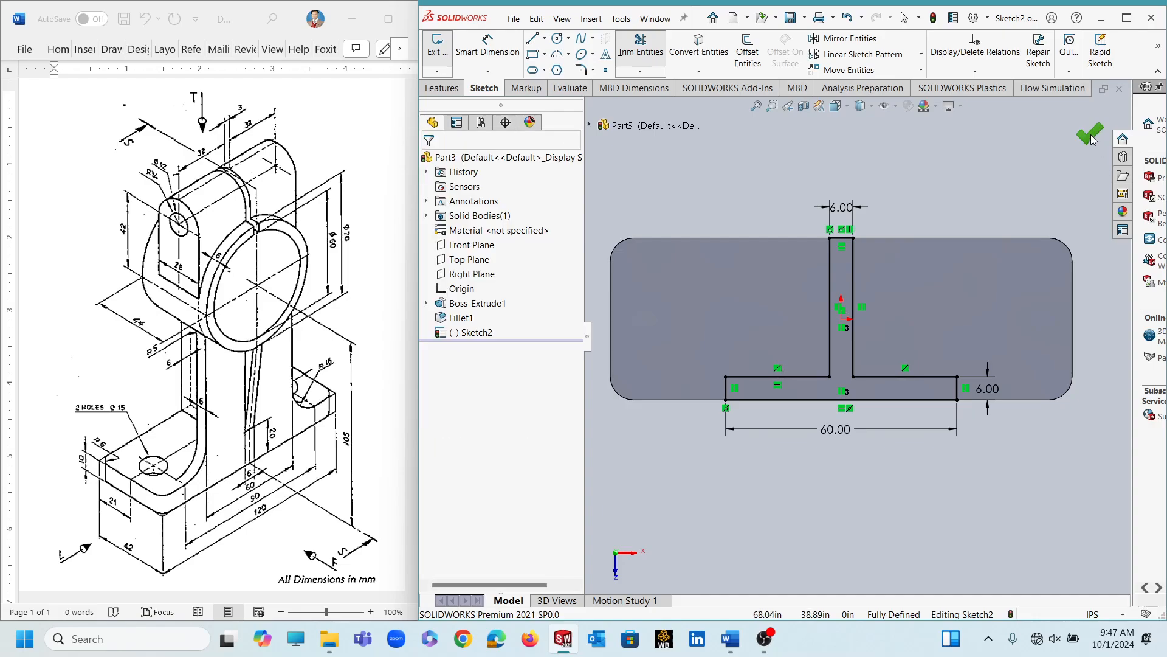
left_click(1082, 132)
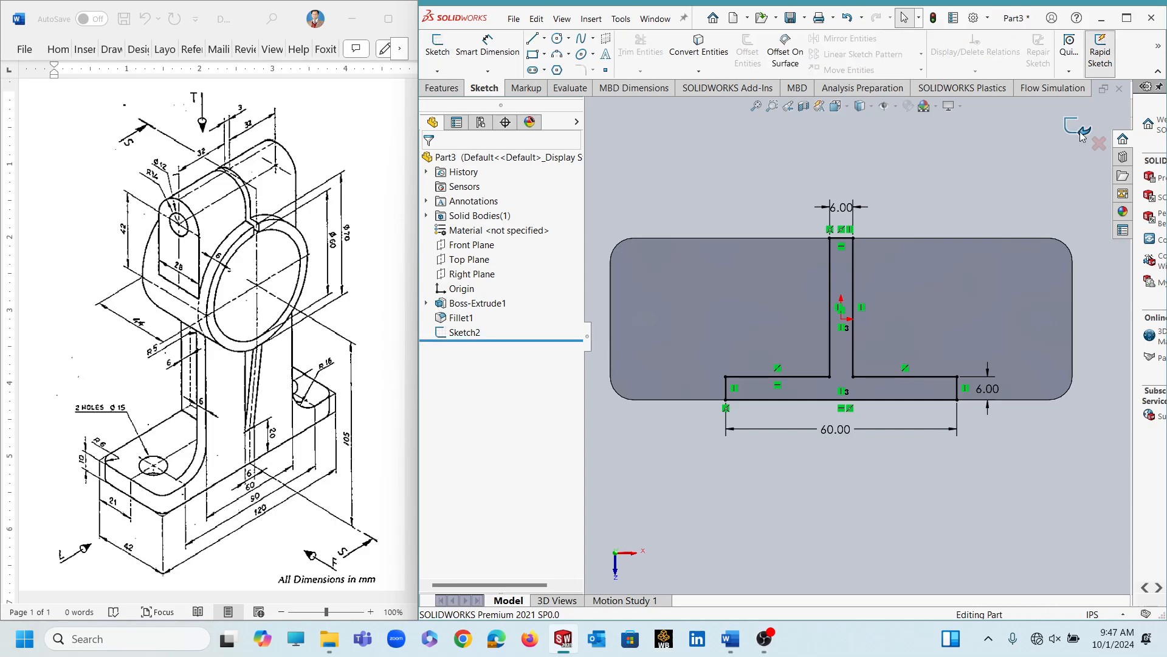
Step: Extrude the T-shaped sketch upward from the base plate as a blind boss 90 in deep, merged with the plate
middle_click_drag(891, 488, 888, 371)
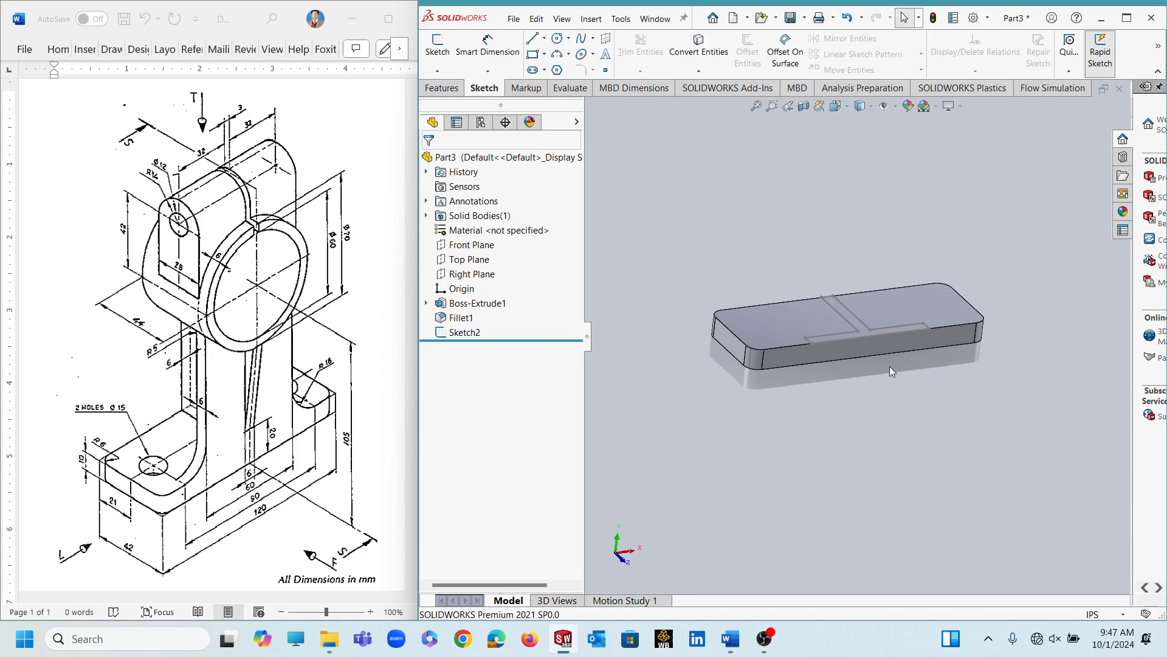
left_click(469, 331)
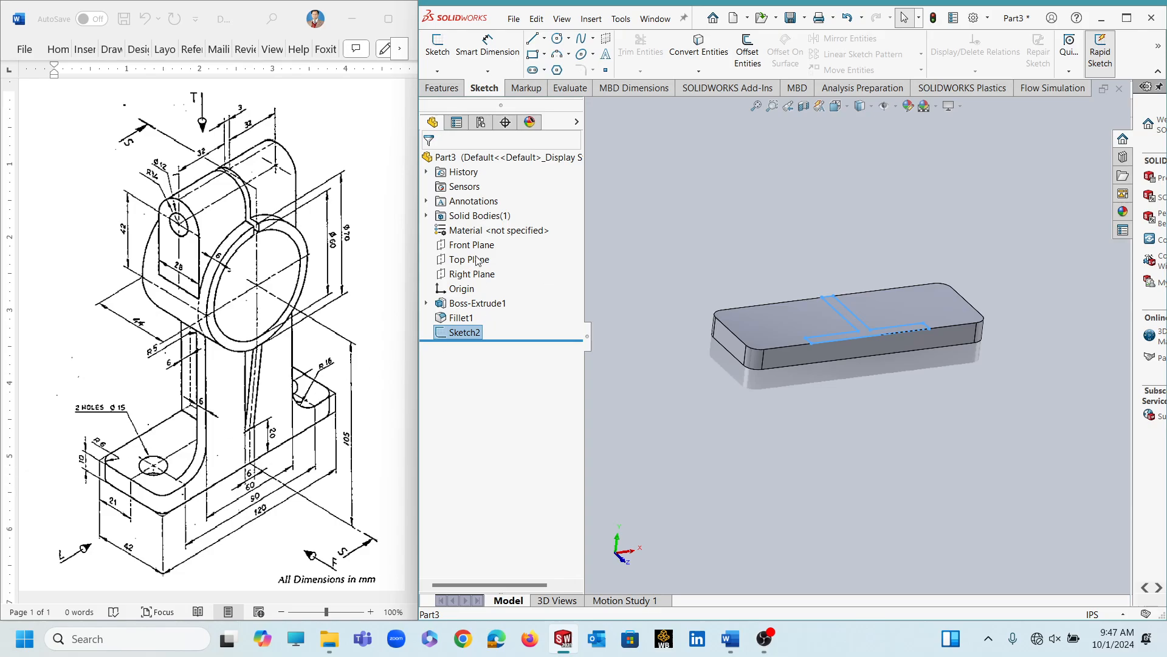
left_click(442, 89)
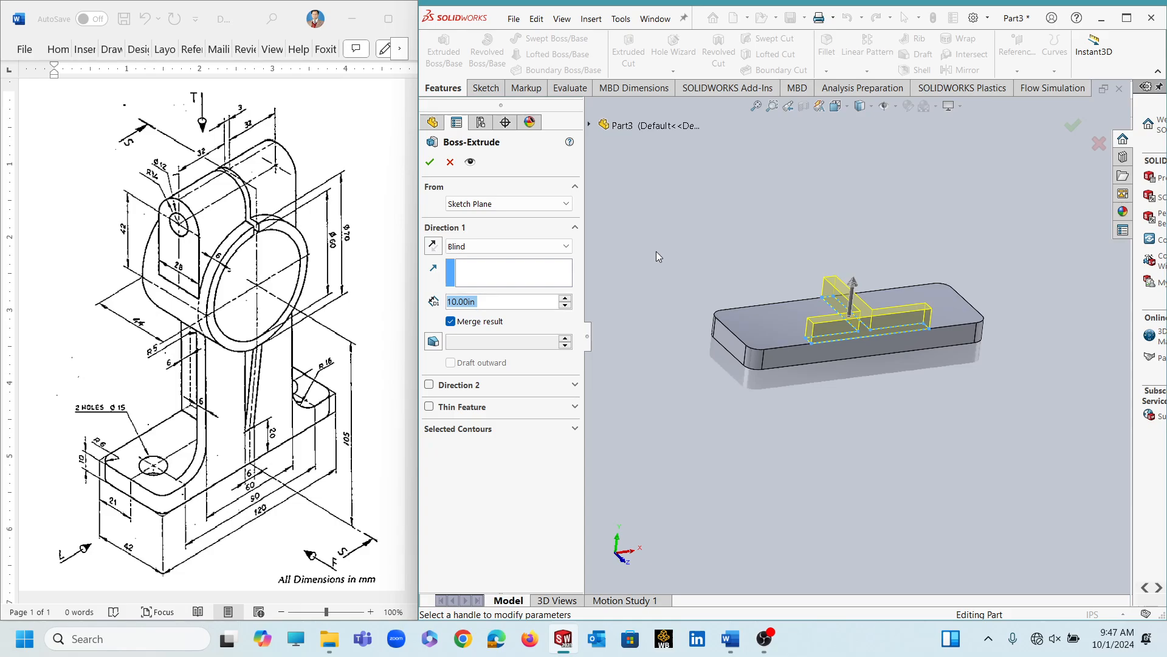
type("90")
key("Return")
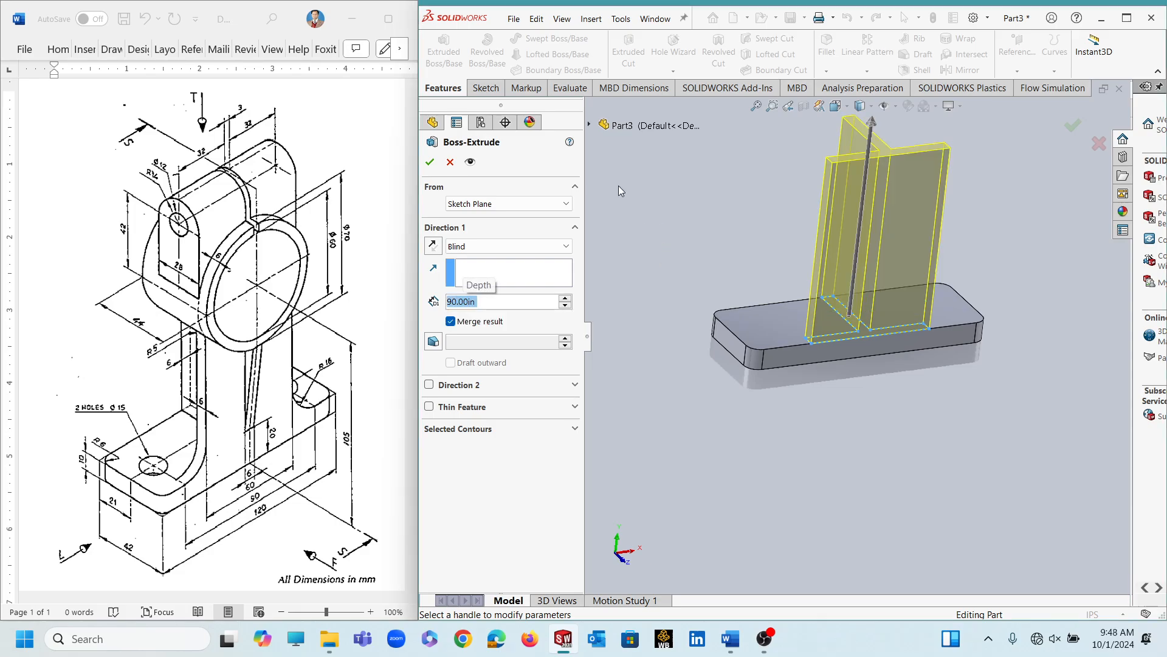
right_click(652, 267)
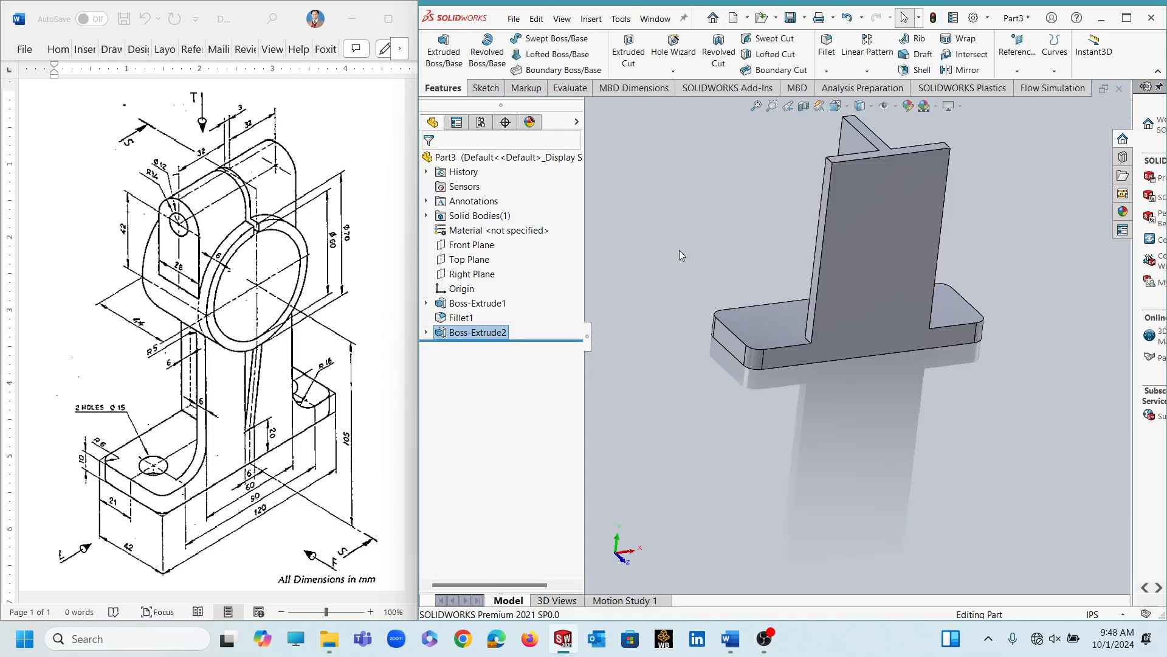
Step: Edit the T-shaped upright's extrusion and set its blind depth to 95 in
left_click(451, 335)
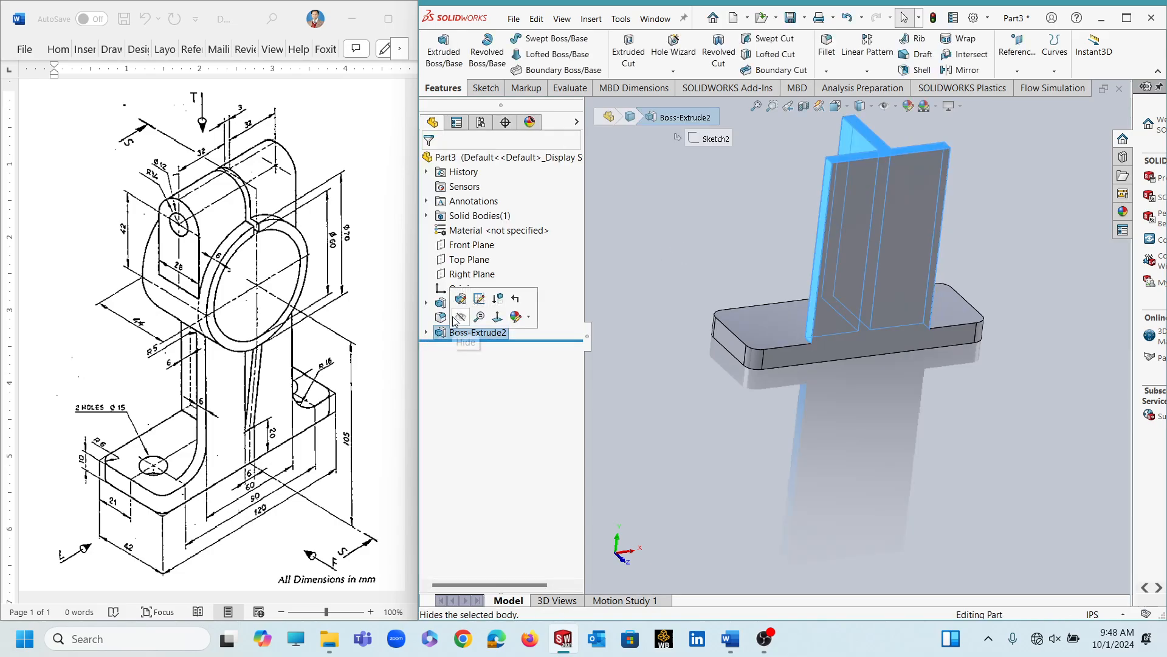
left_click(480, 315)
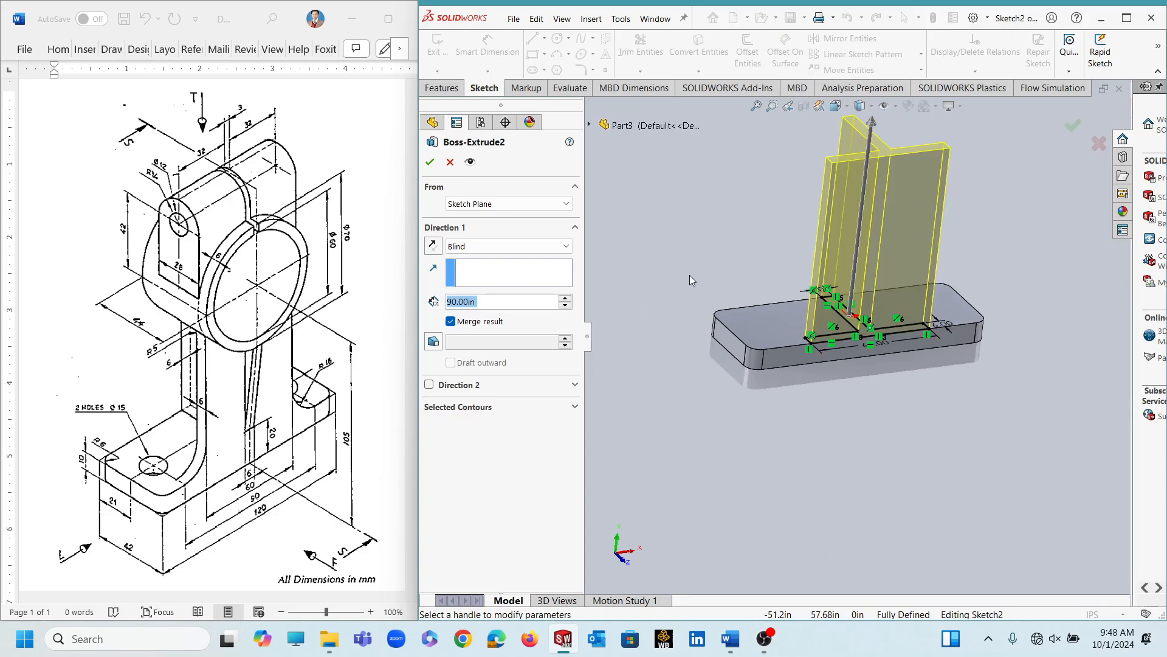
type("95")
key("Return")
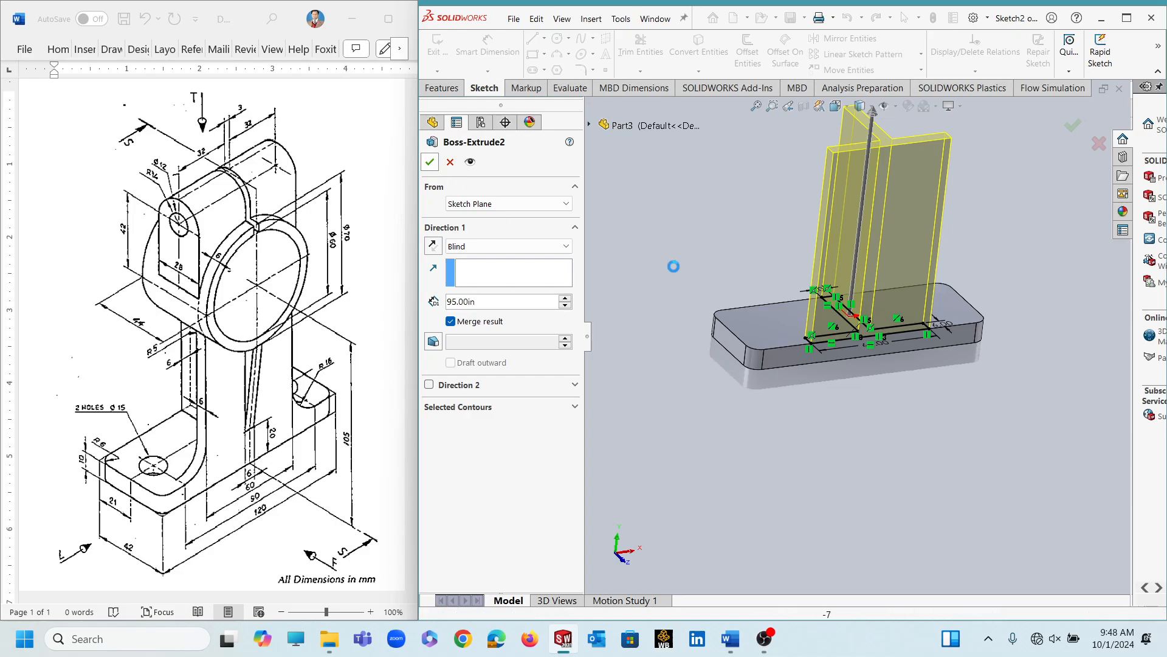
key("Return")
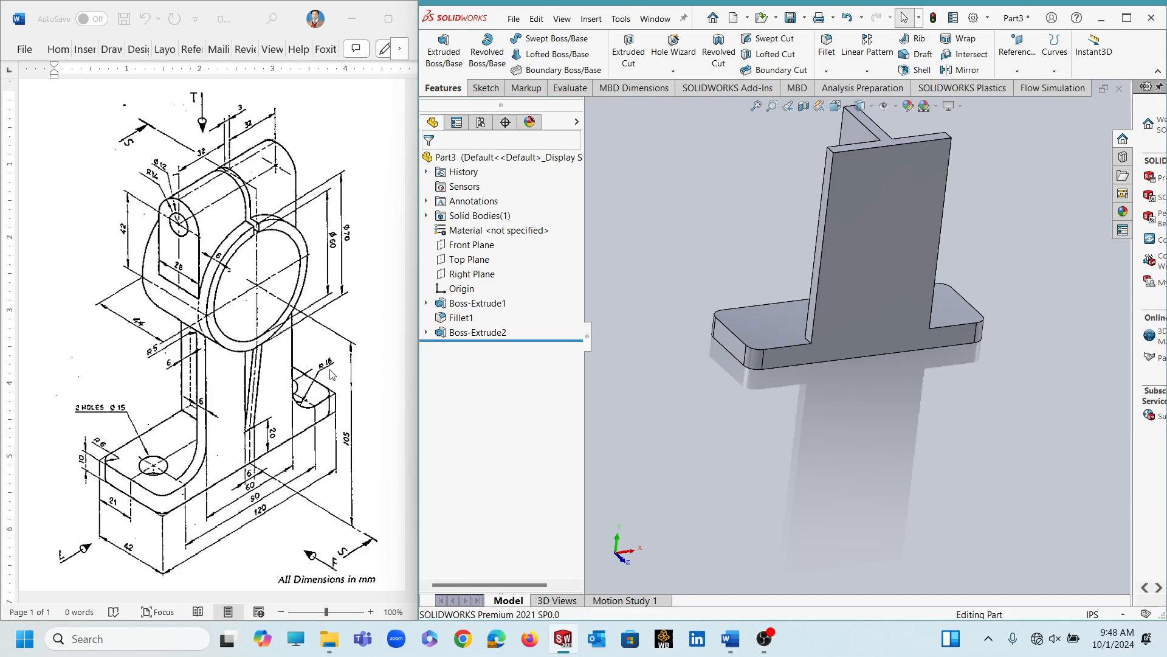
Step: Fillet the two edges where the upright's narrow side faces meet the base plate's upper face with a 16 in radius
left_click(827, 50)
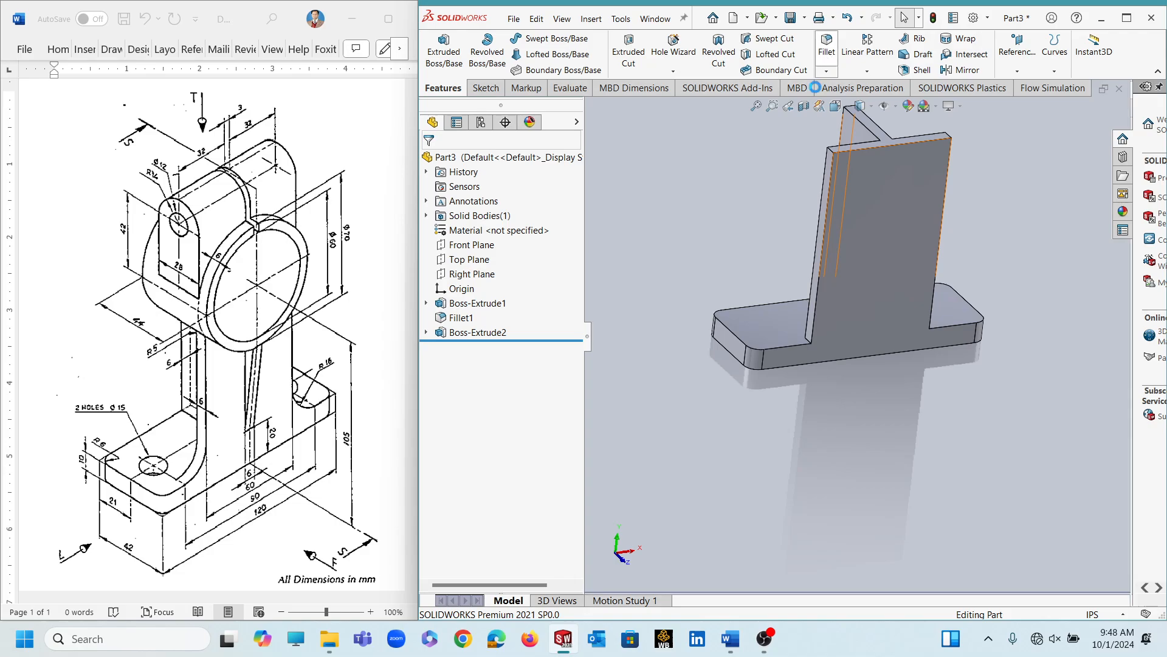
left_click(808, 341)
middle_click_drag(851, 416, 783, 406)
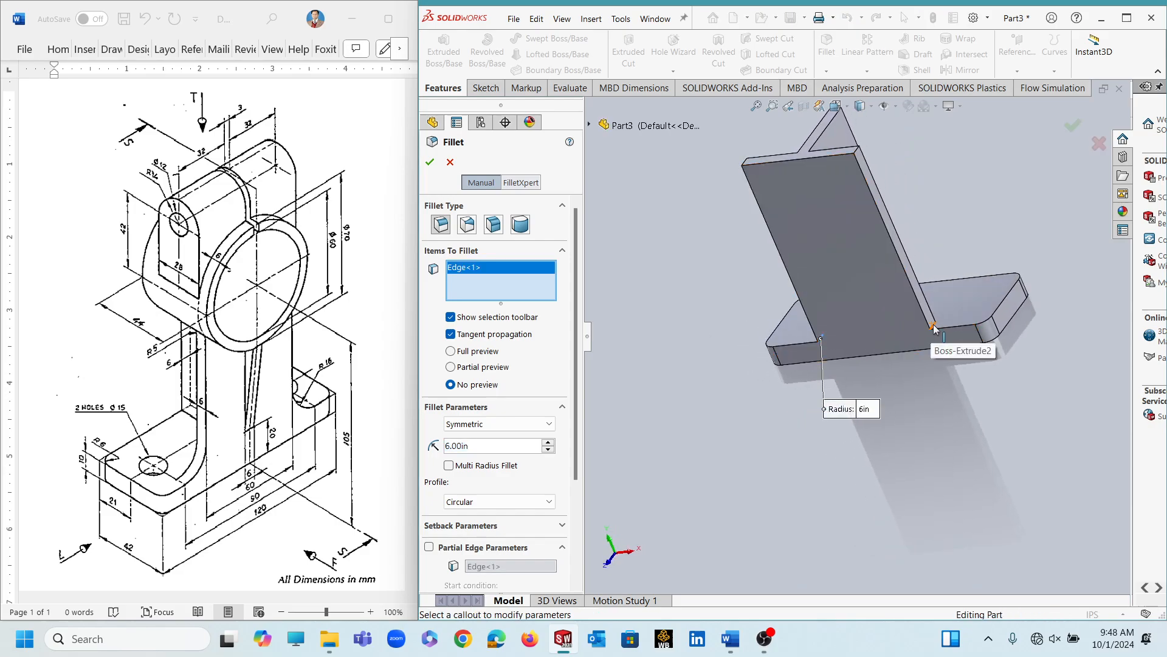
left_click(843, 367)
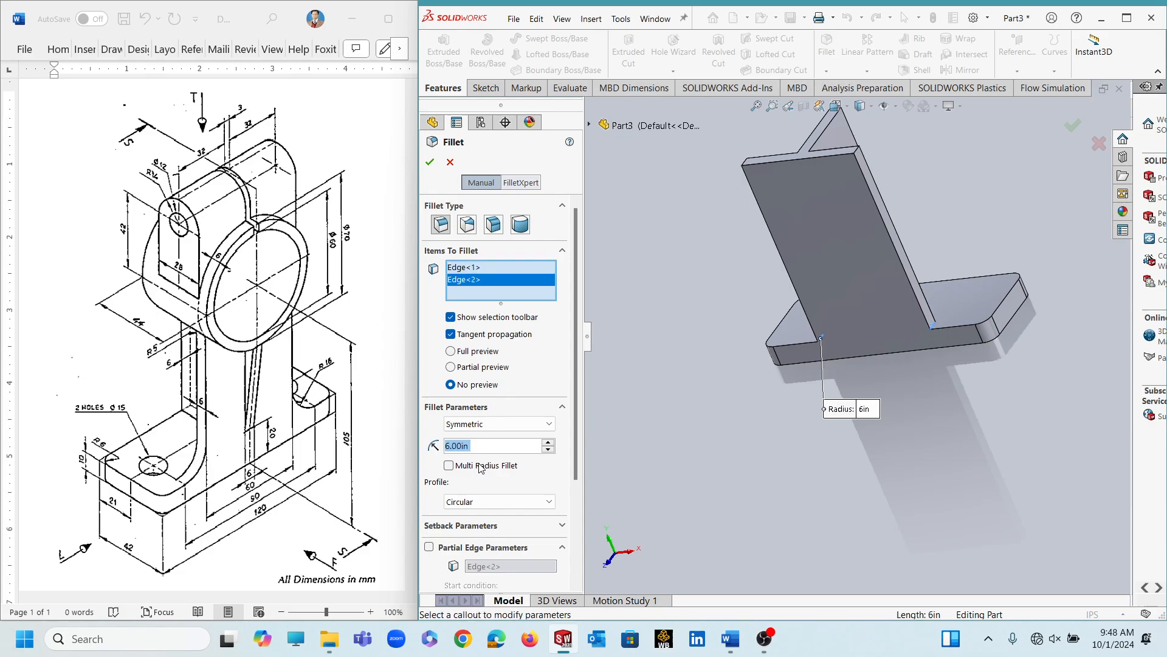
type("16")
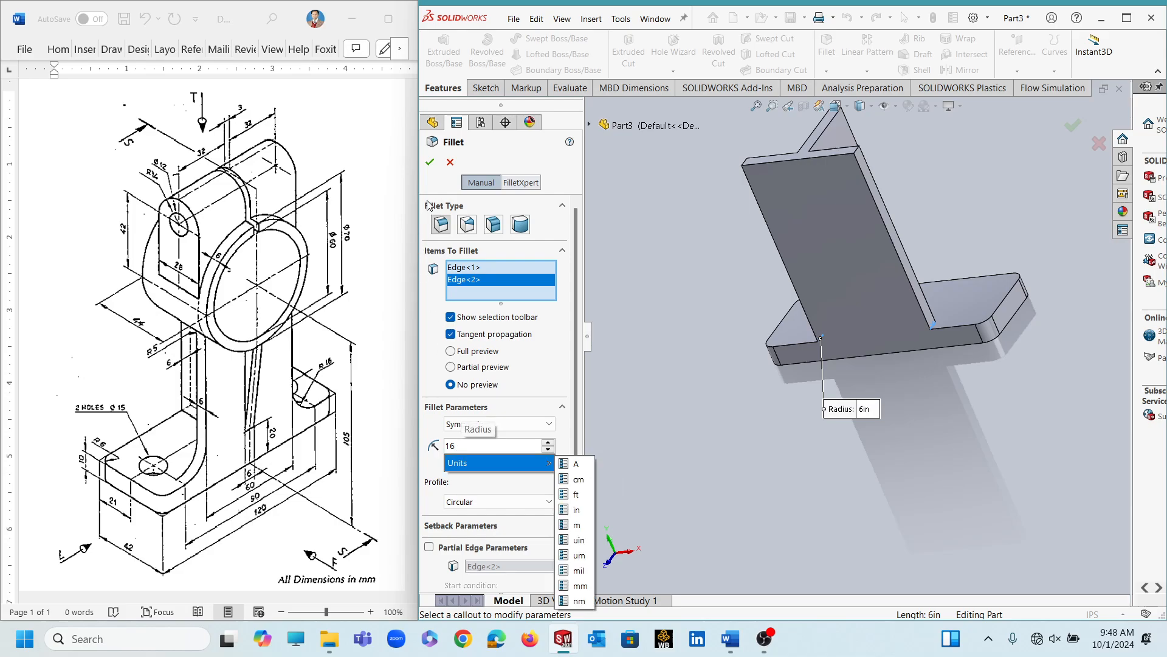
key("Return")
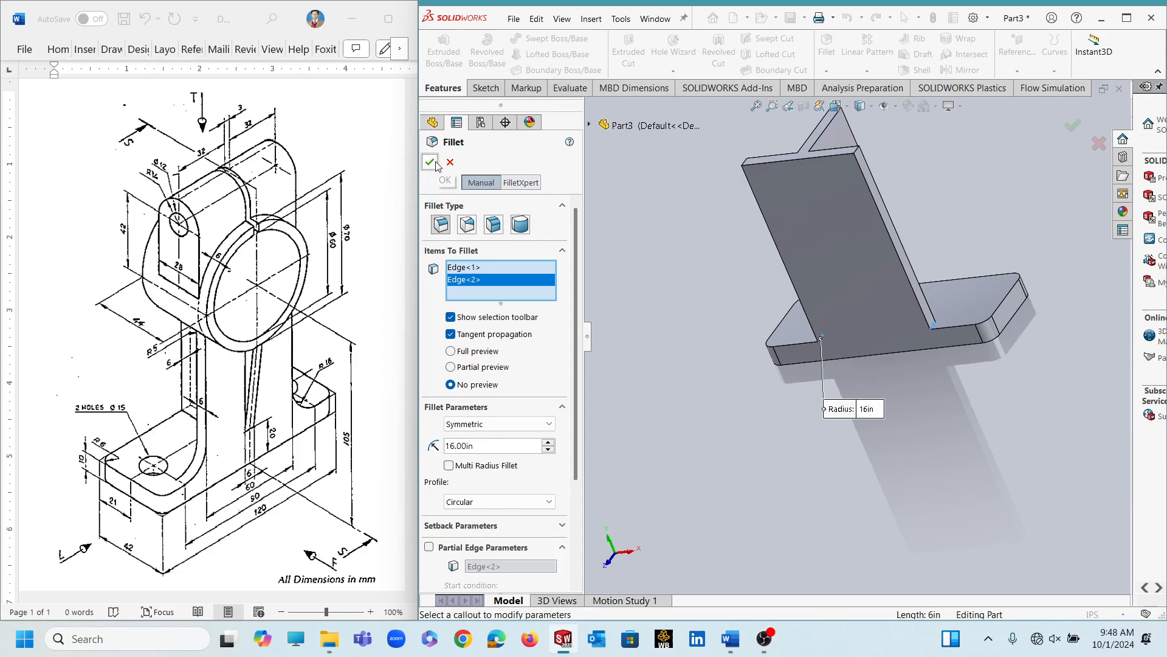
key("Return")
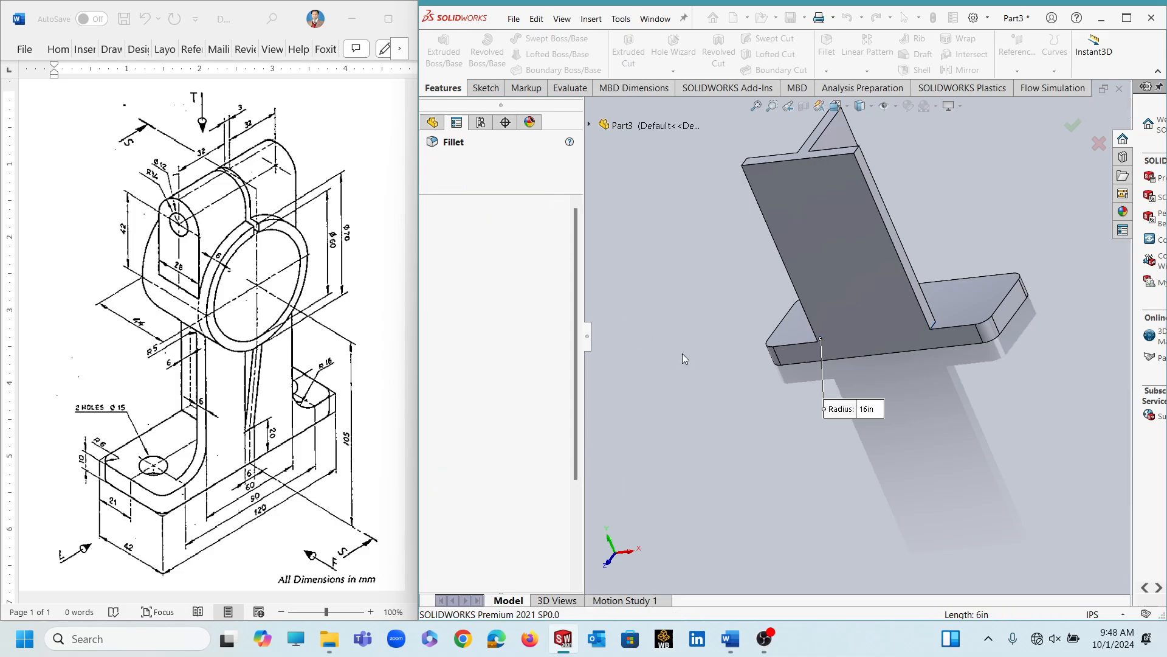
middle_click_drag(716, 382, 745, 347)
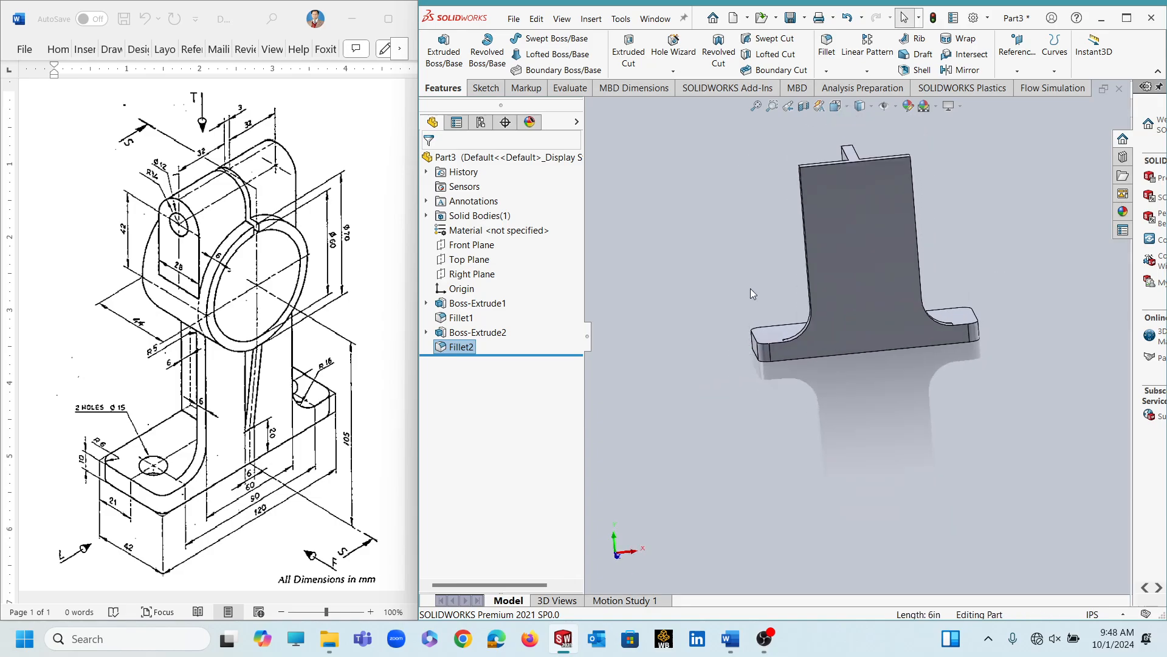
scroll(754, 284, "down", 1)
scroll(753, 285, "up", 2)
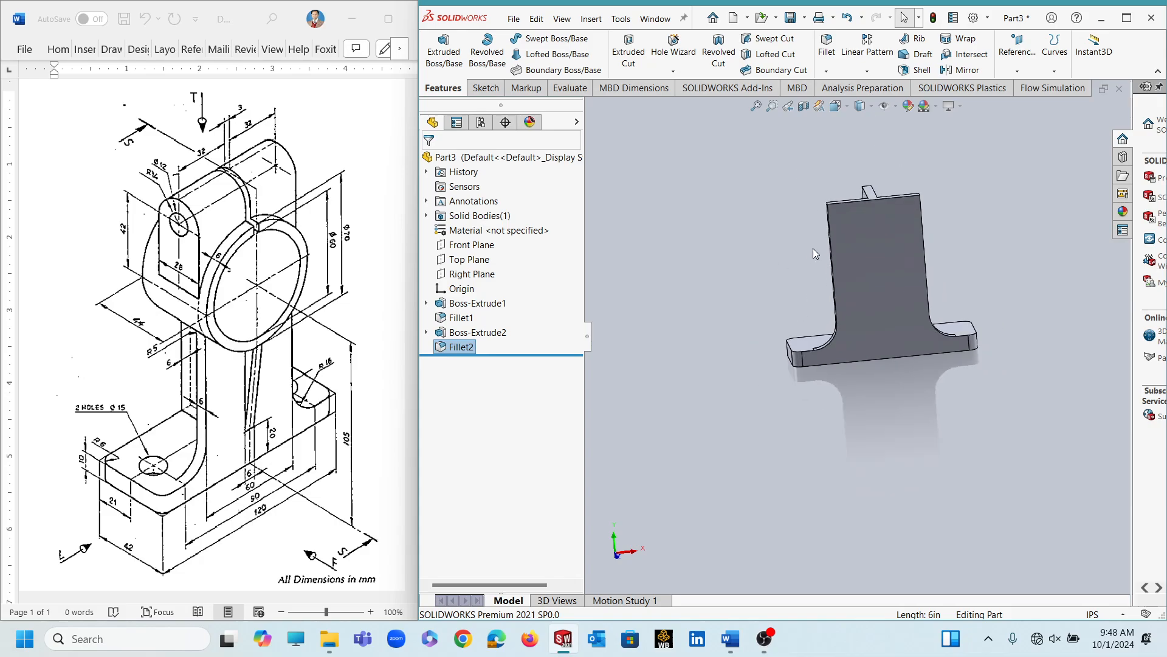
scroll(812, 249, "down", 2)
middle_click_drag(774, 284, 823, 318)
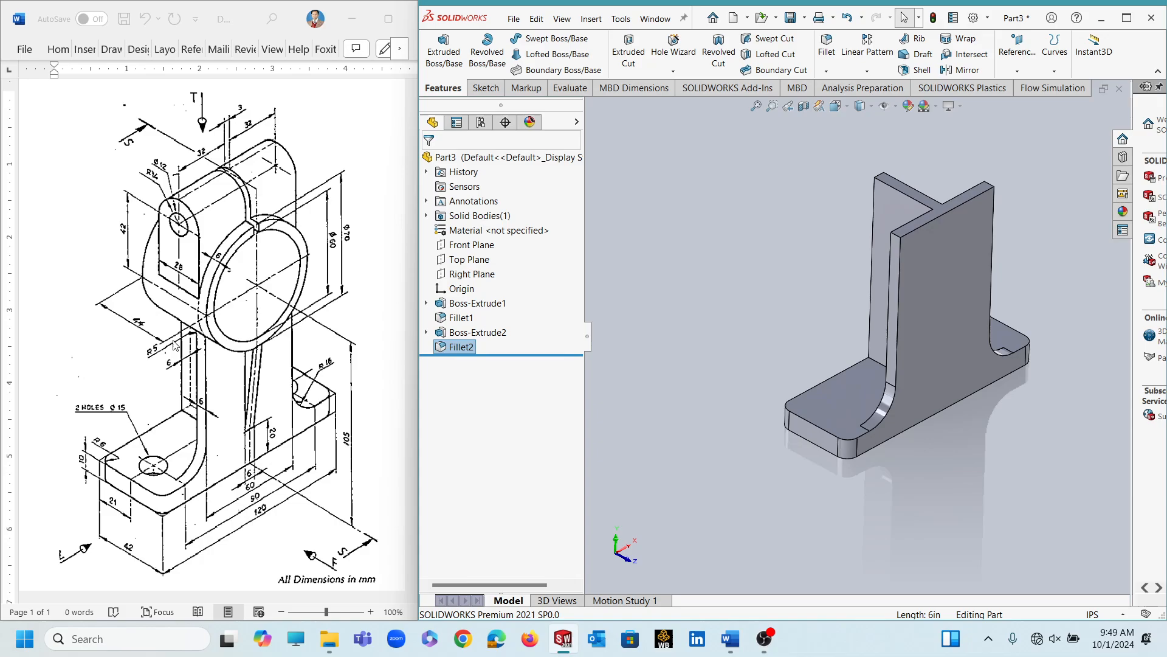
Step: Sketch a circle of about 38 in radius on the bracket's rear face, centred on the midpoint of the rib's top edge
middle_click_drag(743, 319, 815, 368)
left_click(815, 370)
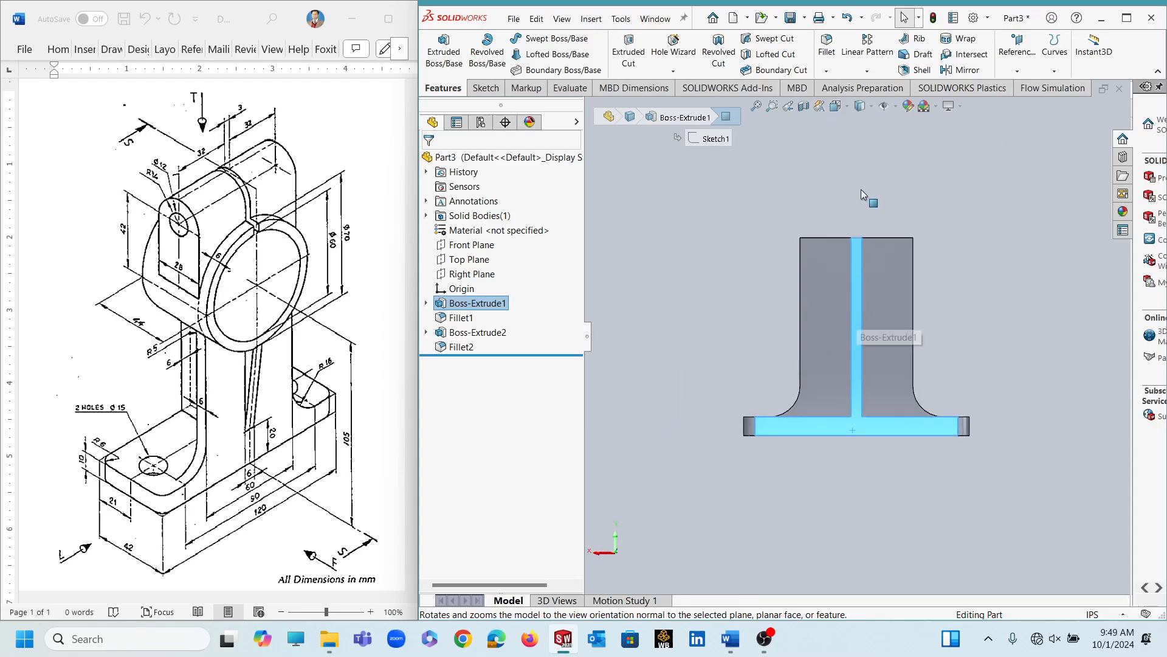
left_click(485, 87)
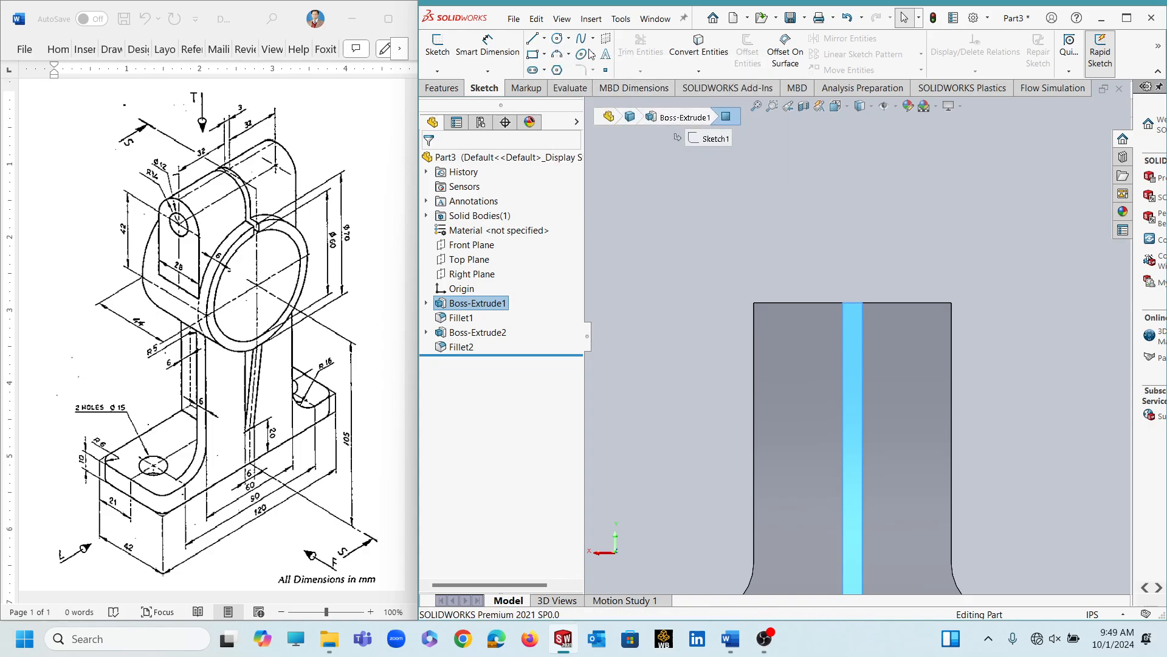
left_click(559, 40)
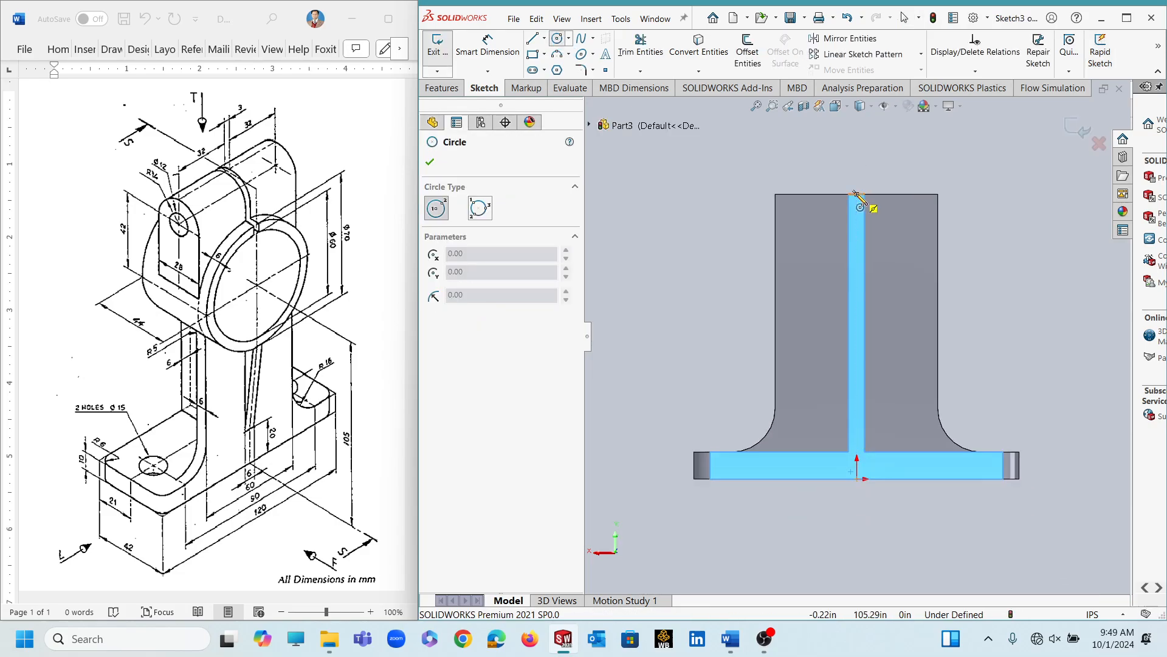
left_click(857, 194)
left_click(959, 190)
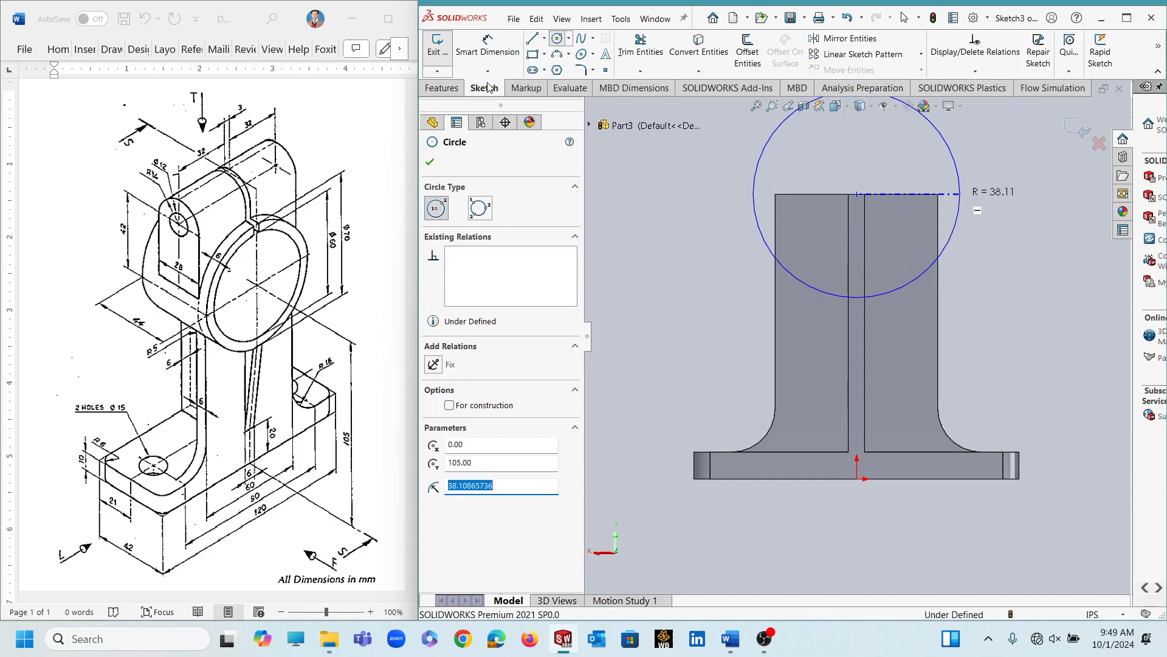
key("Escape")
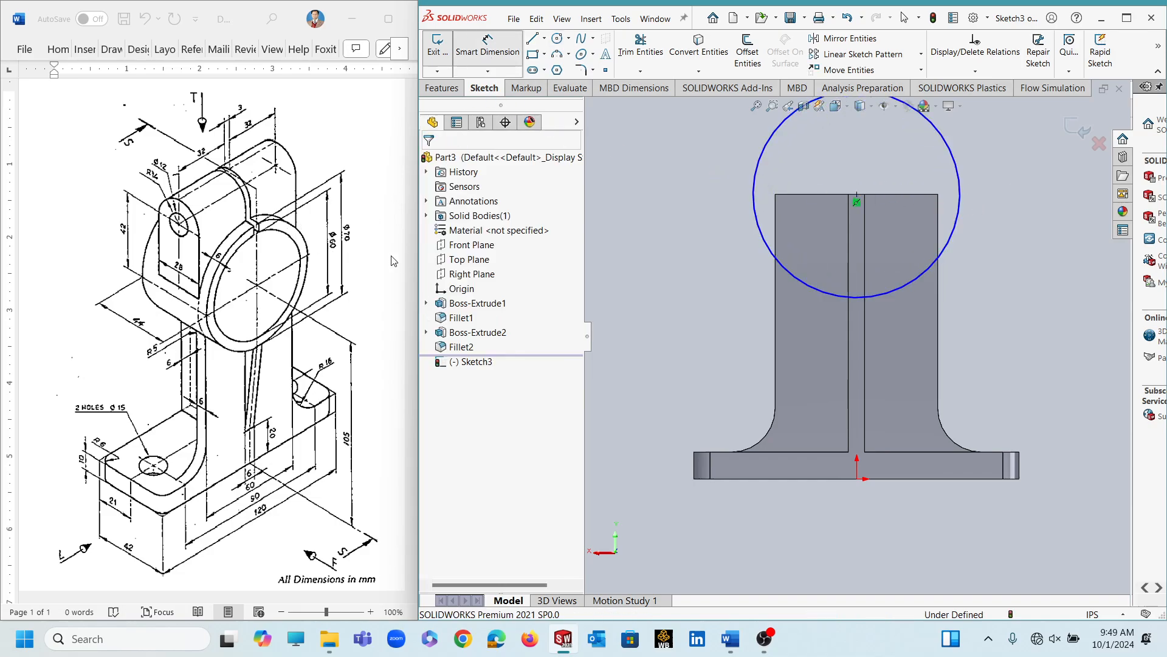
Step: Dimension the circle's diameter at 70 in and exit the sketch
left_click(954, 232)
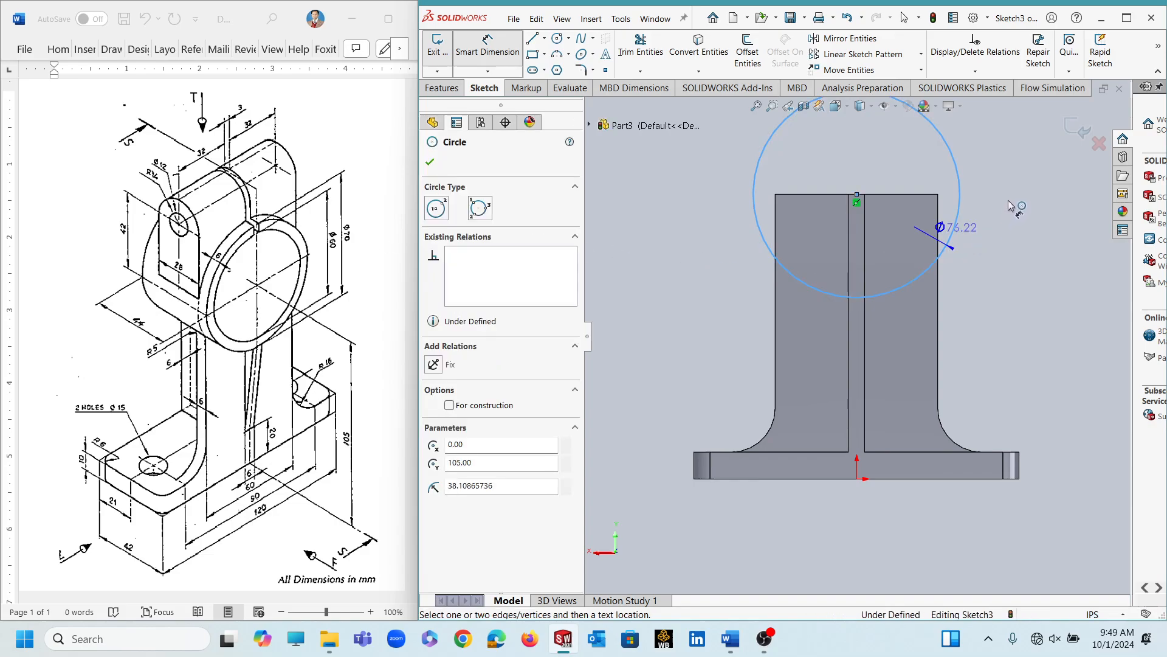
left_click(1009, 200)
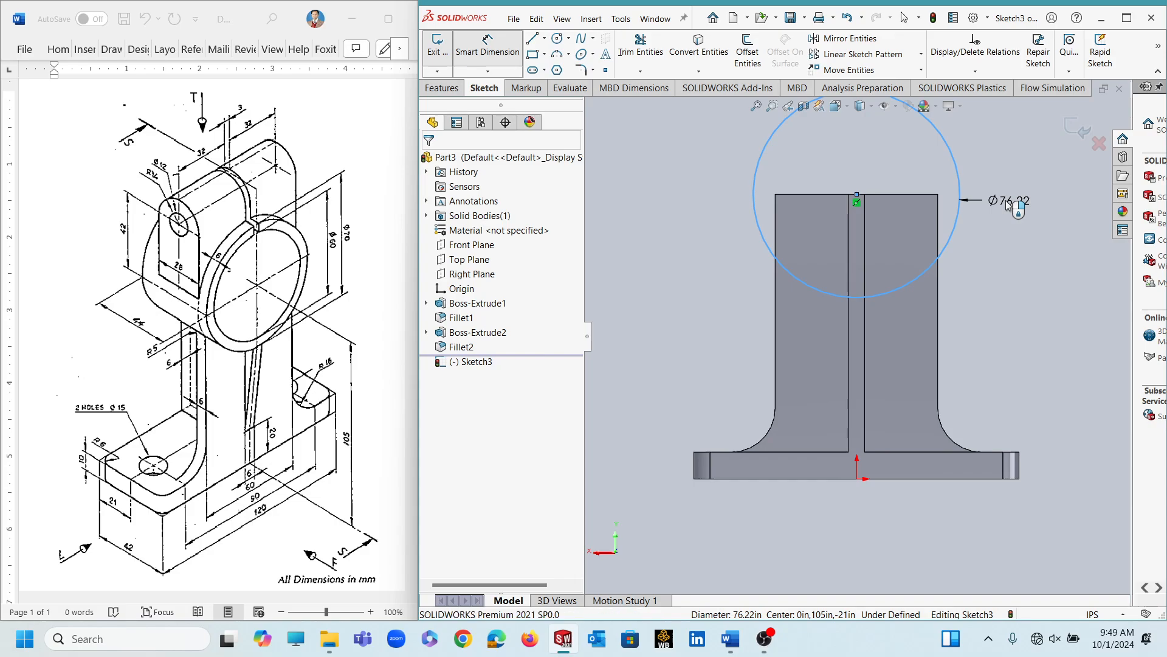
type("70")
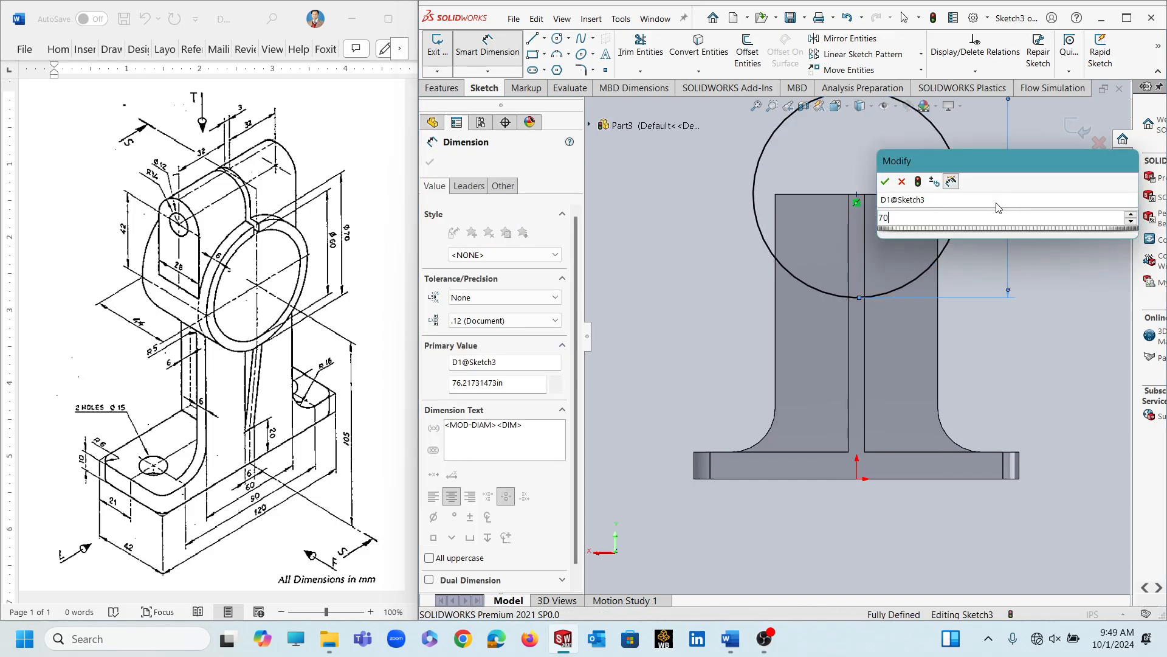
key("Return")
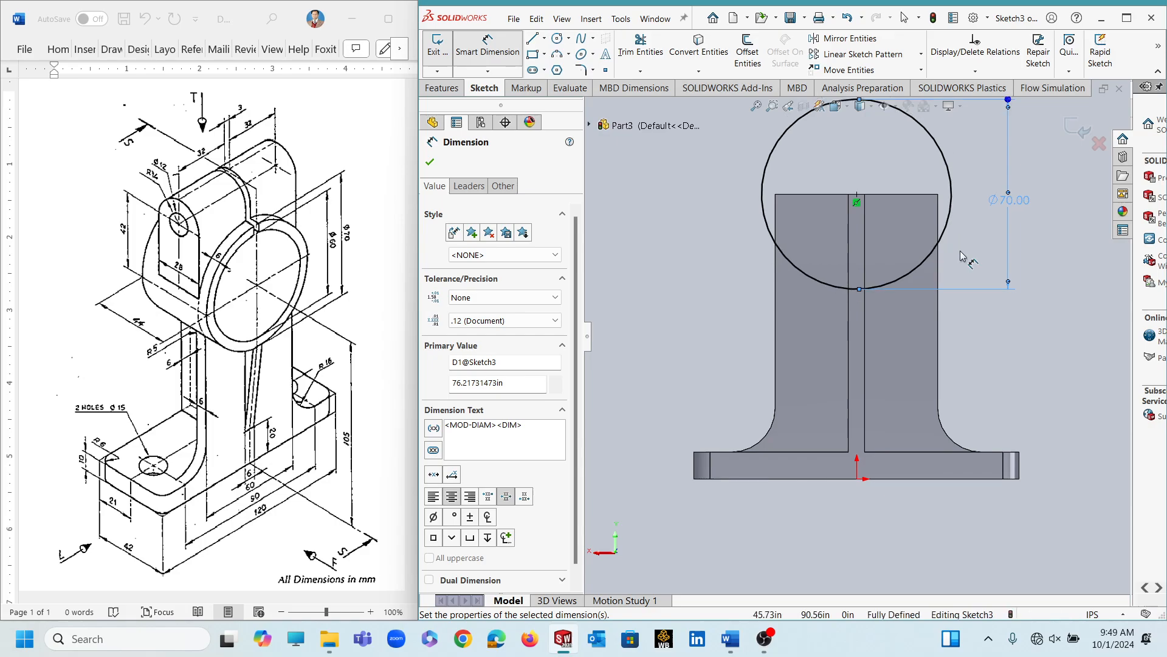
key("f")
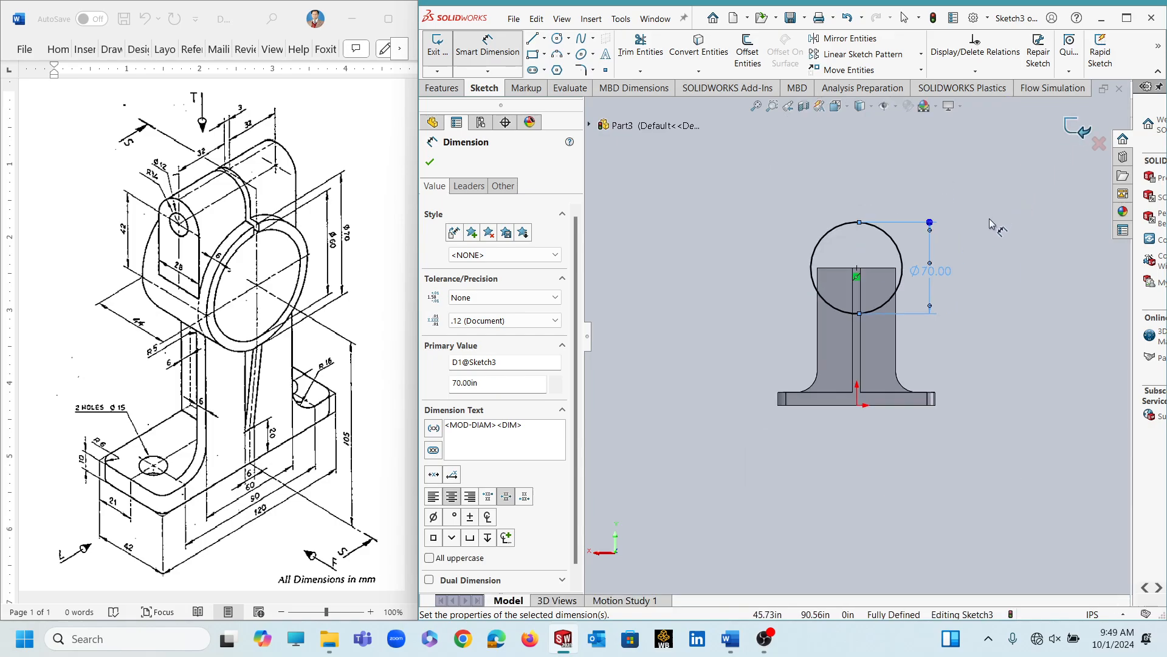
key("Escape")
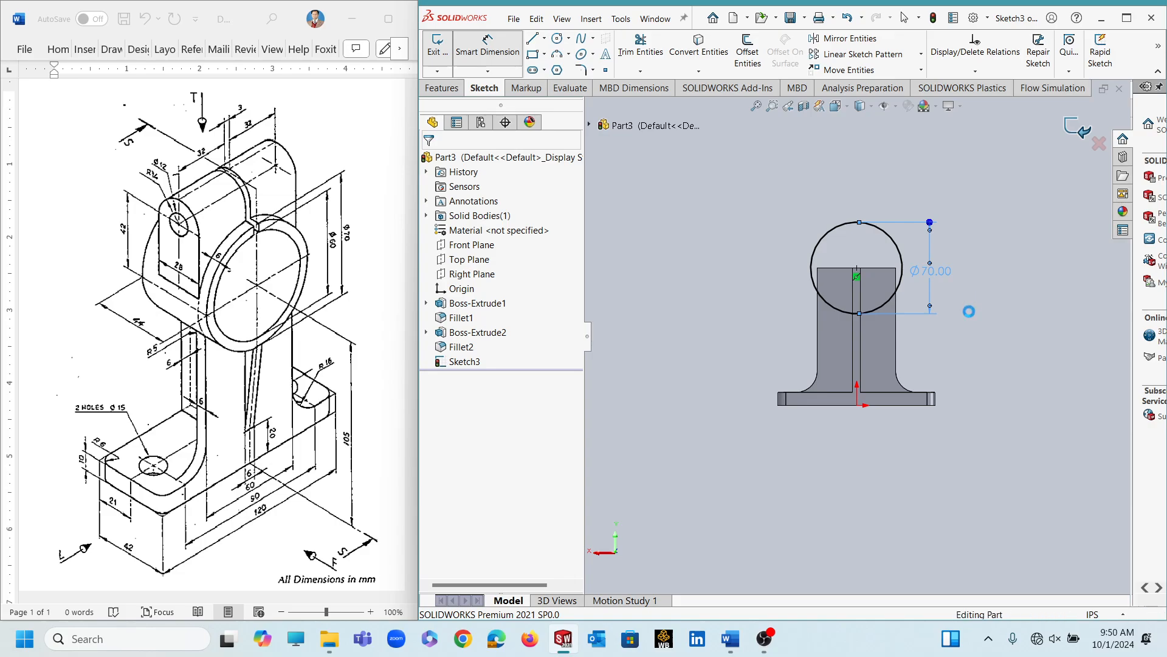
Step: Extrude the 70 in circle as a merged blind boss 44 in deep, reversed so that it runs over the T-shaped upright
scroll(973, 311, "down", 1)
scroll(790, 330, "down", 1)
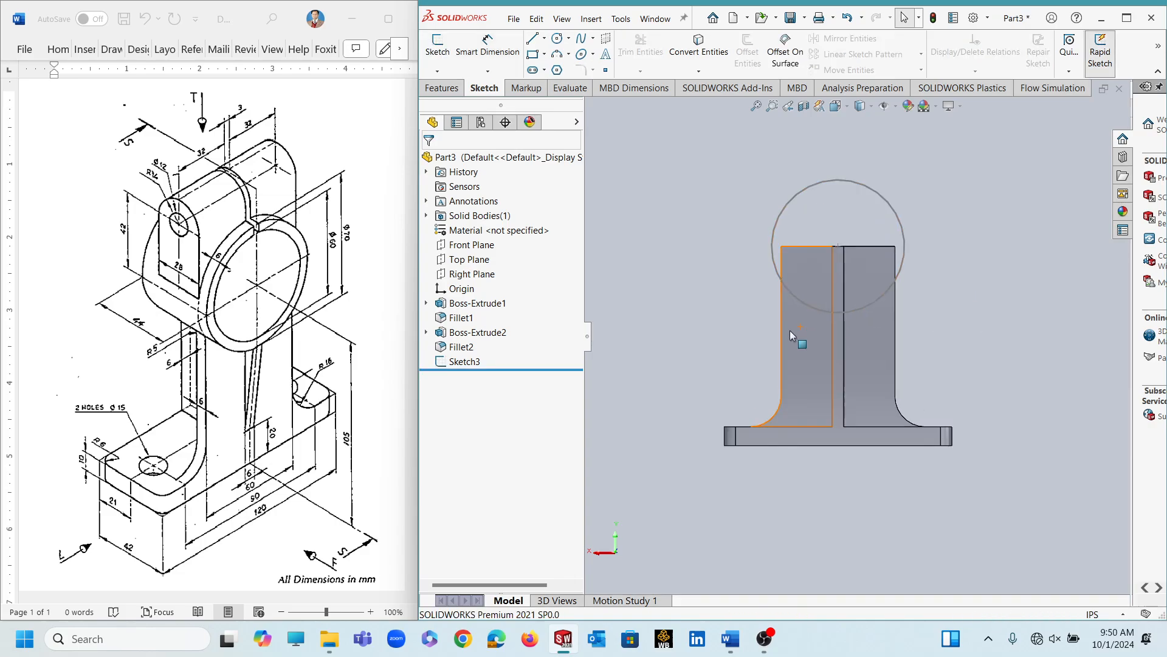
middle_click_drag(958, 300, 895, 321)
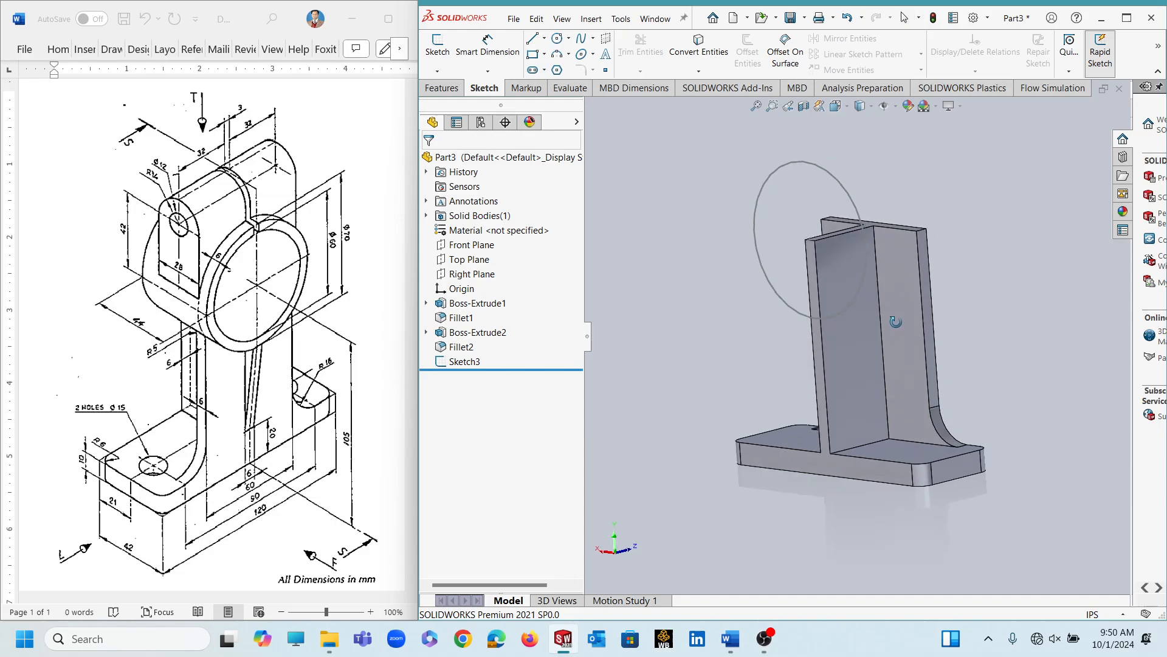
left_click(457, 361)
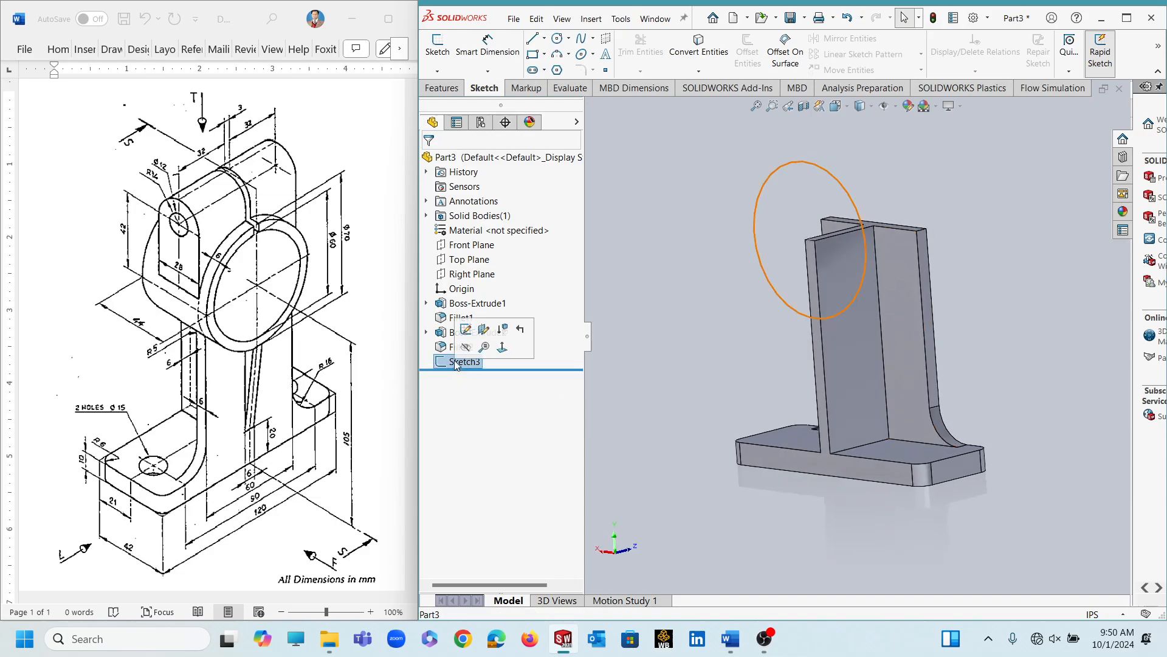
left_click(442, 87)
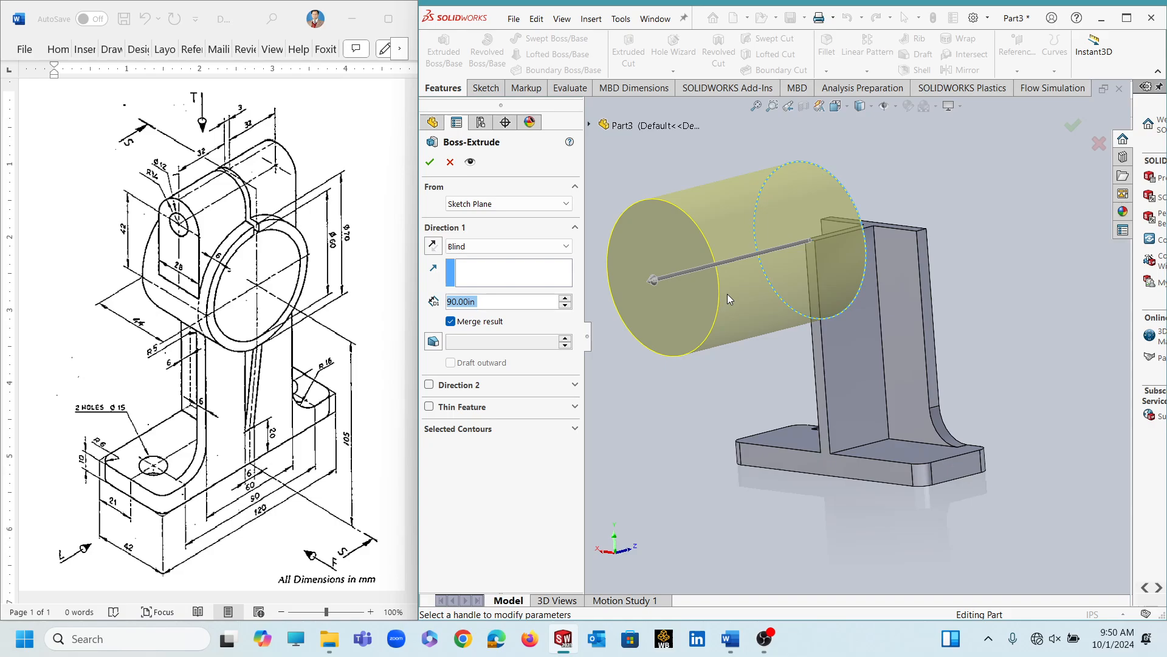
left_click(433, 245)
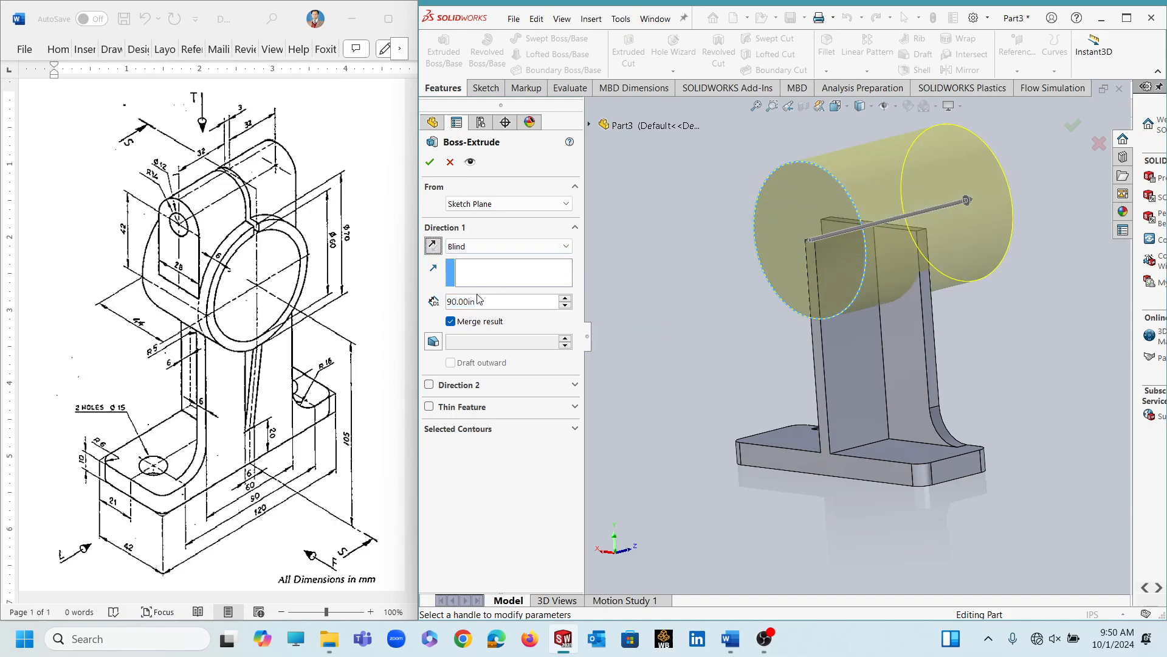
left_click_drag(484, 303, 444, 316)
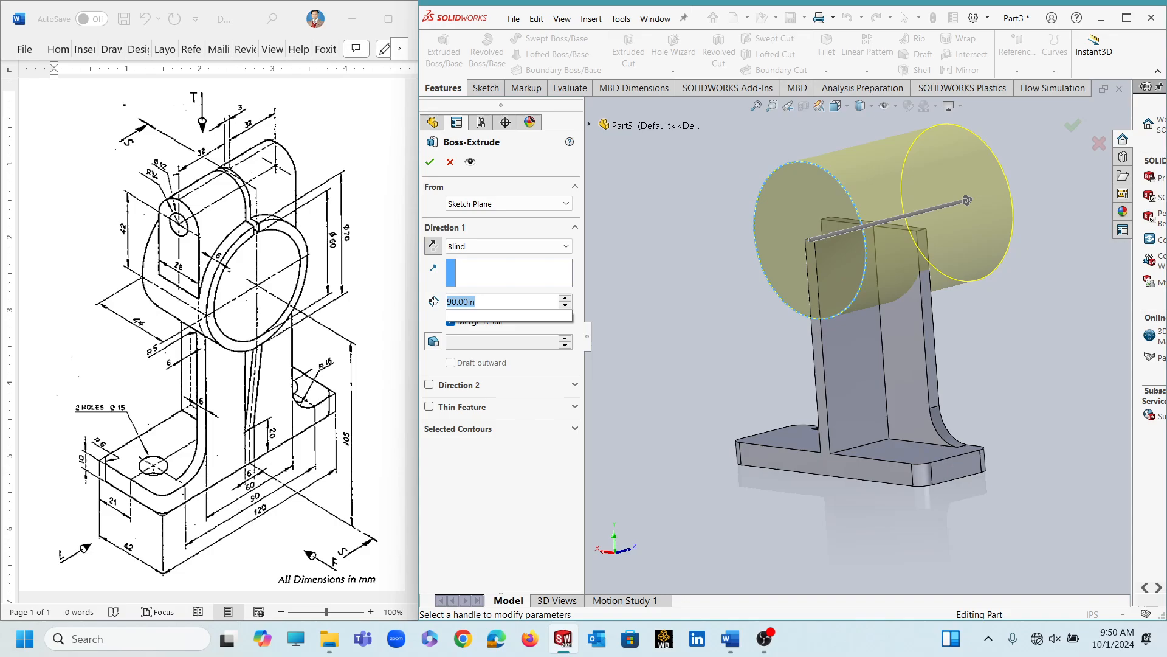
type("44")
key("Return")
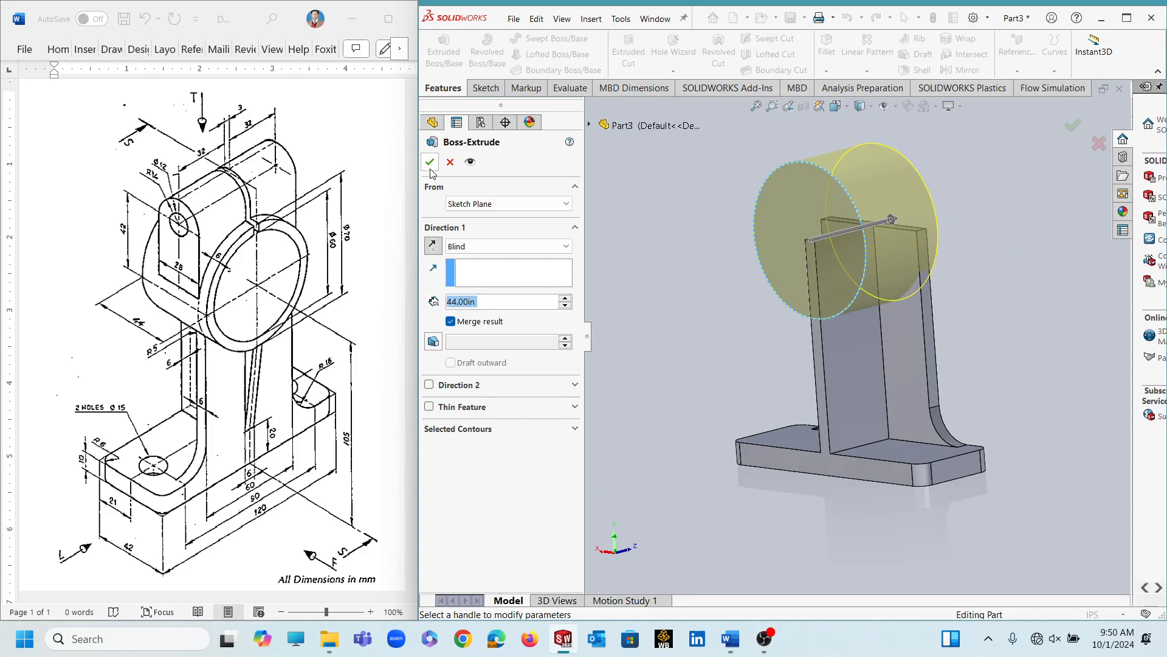
key("Return")
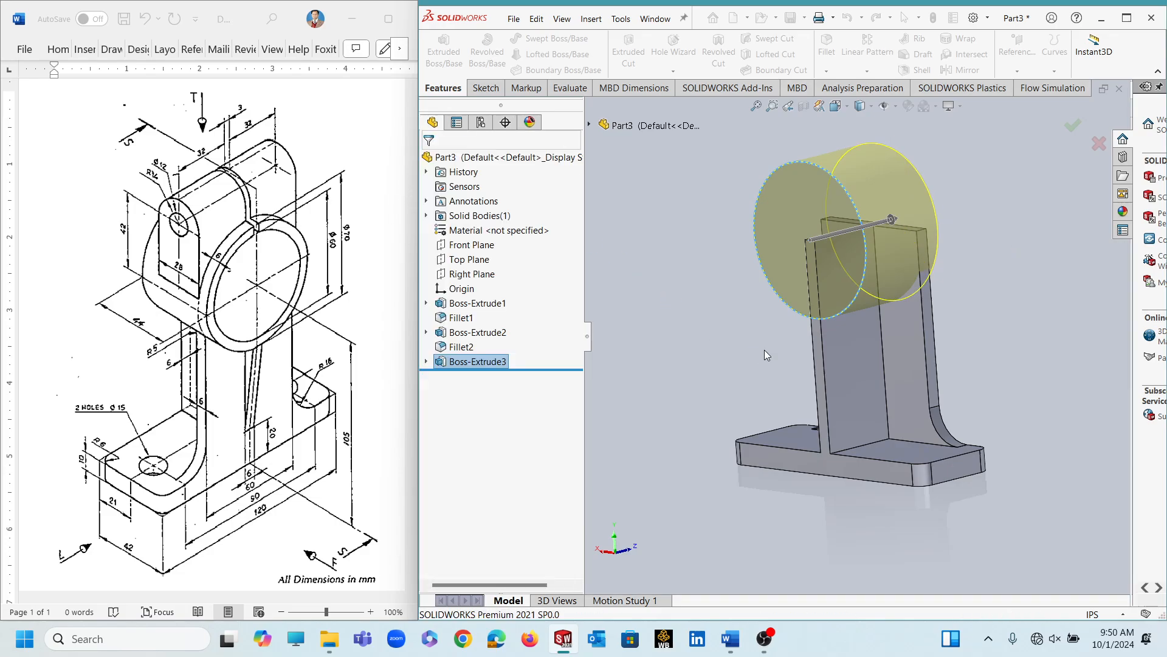
Step: Sketch a circle of about 15.5 in radius on the Right Plane, in the free space above the cylindrical boss
middle_click_drag(765, 353, 686, 365)
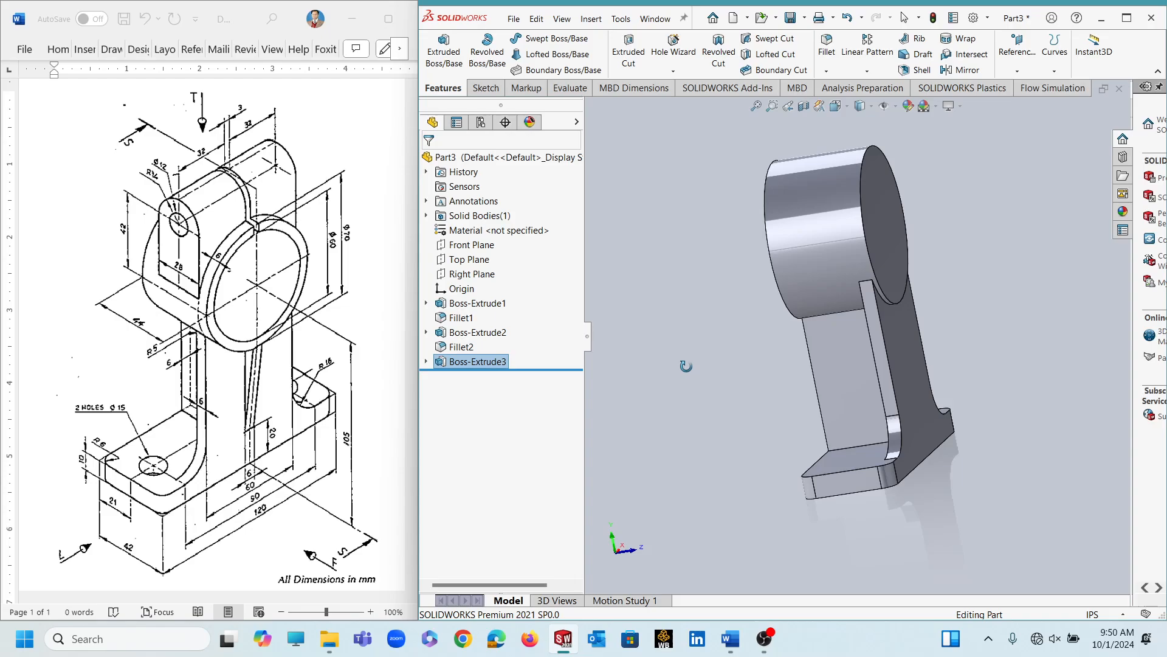
middle_click_drag(686, 365, 701, 372)
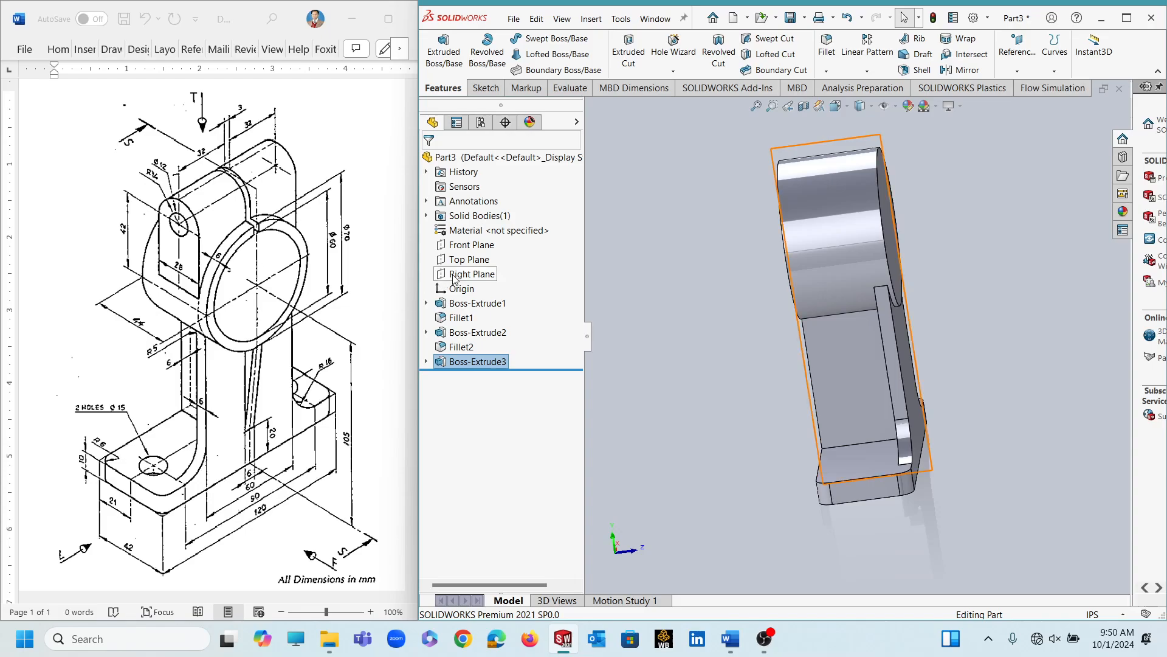
middle_click_drag(661, 280, 615, 315)
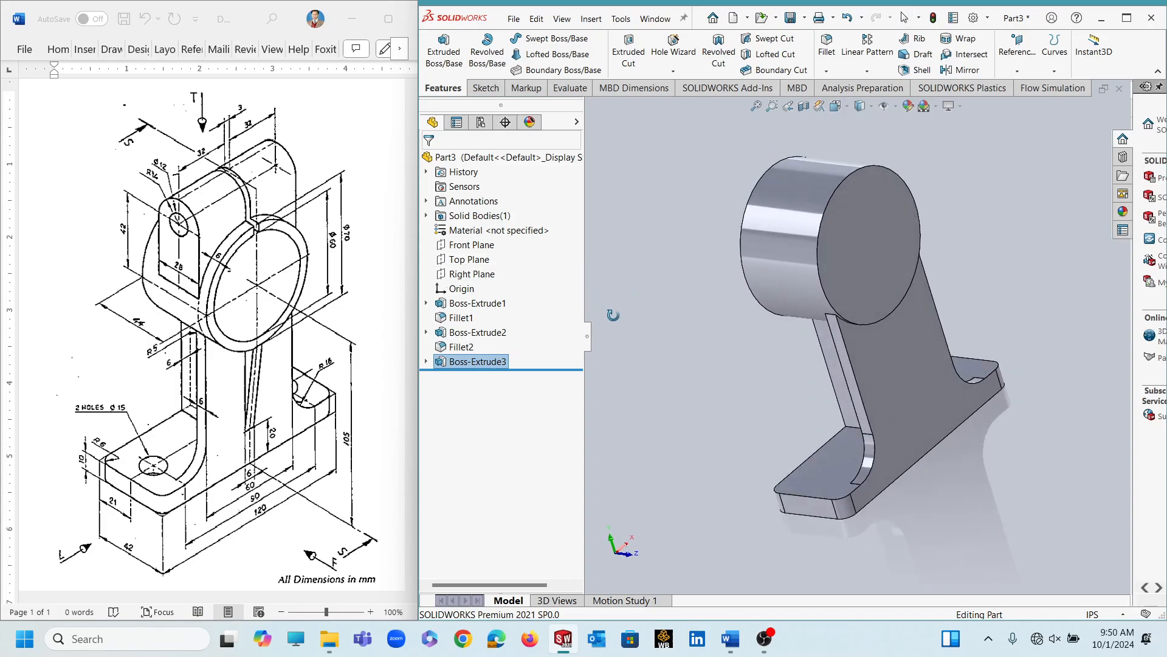
left_click(475, 275)
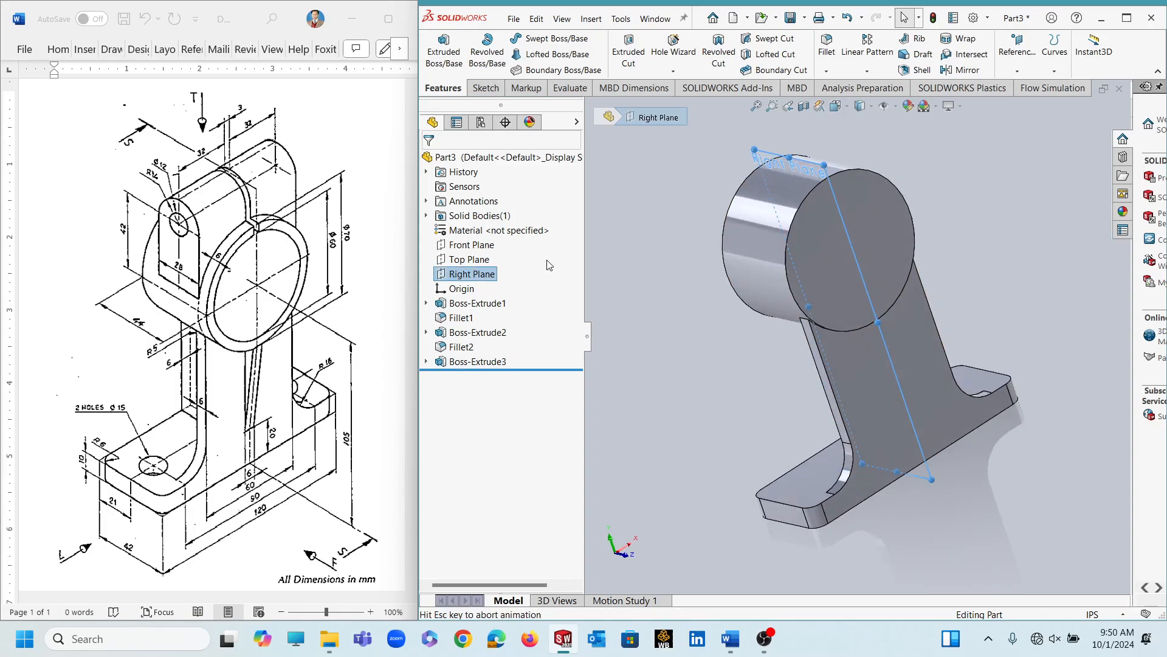
left_click(554, 265)
scroll(959, 195, "up", 2)
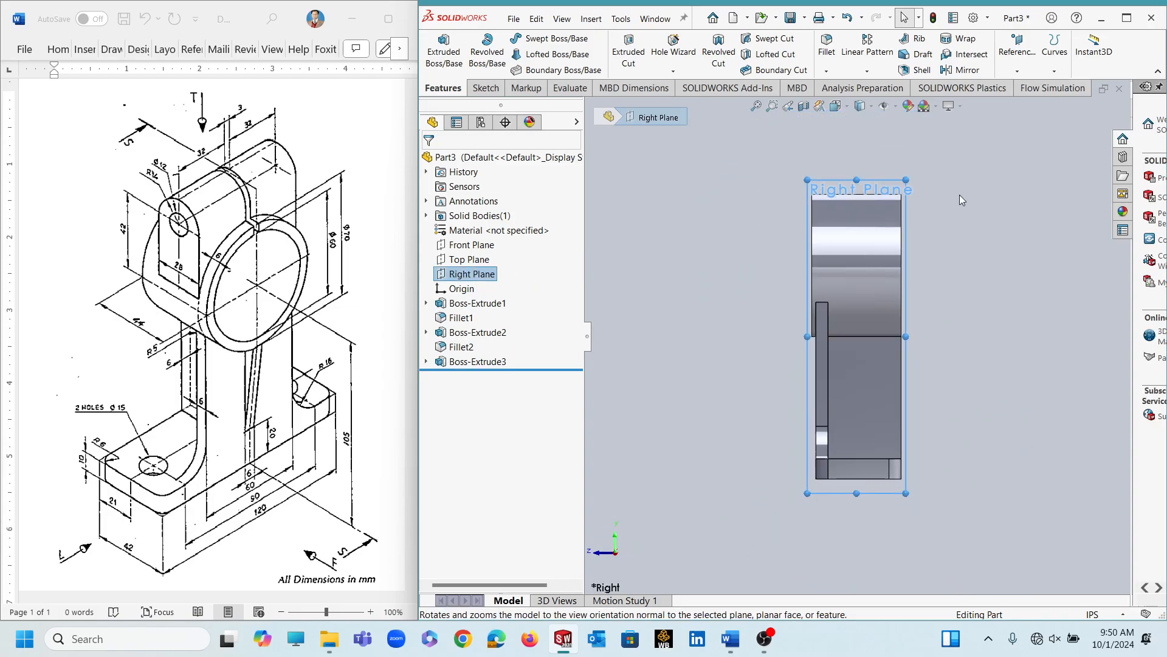
scroll(888, 141, "down", 2)
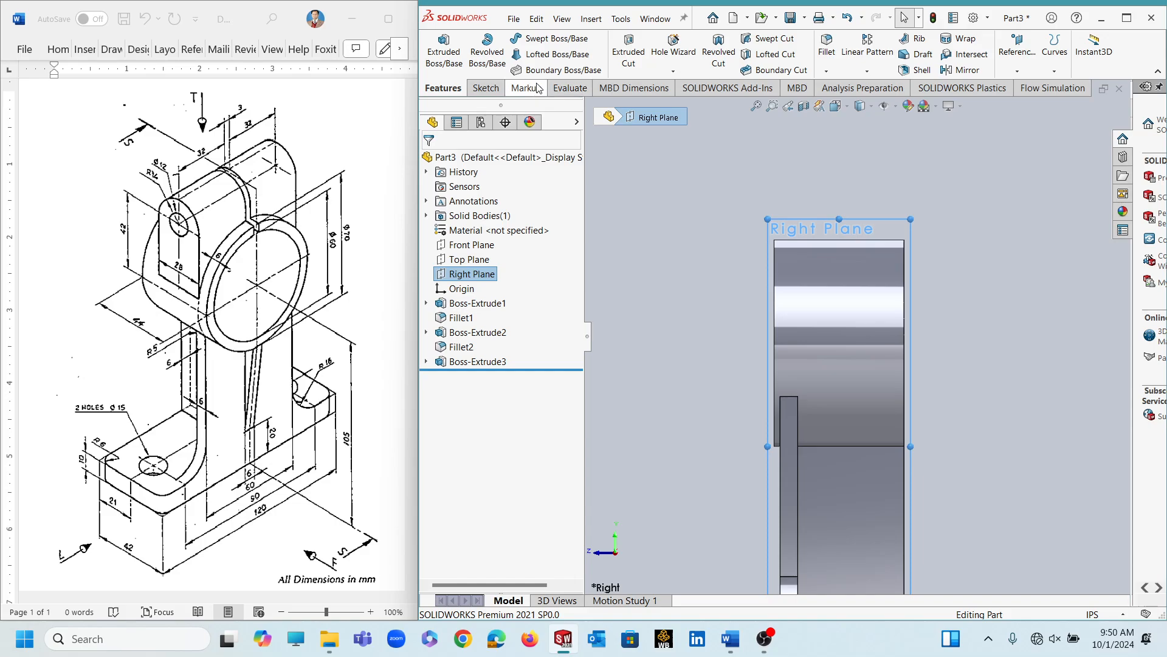
left_click(485, 88)
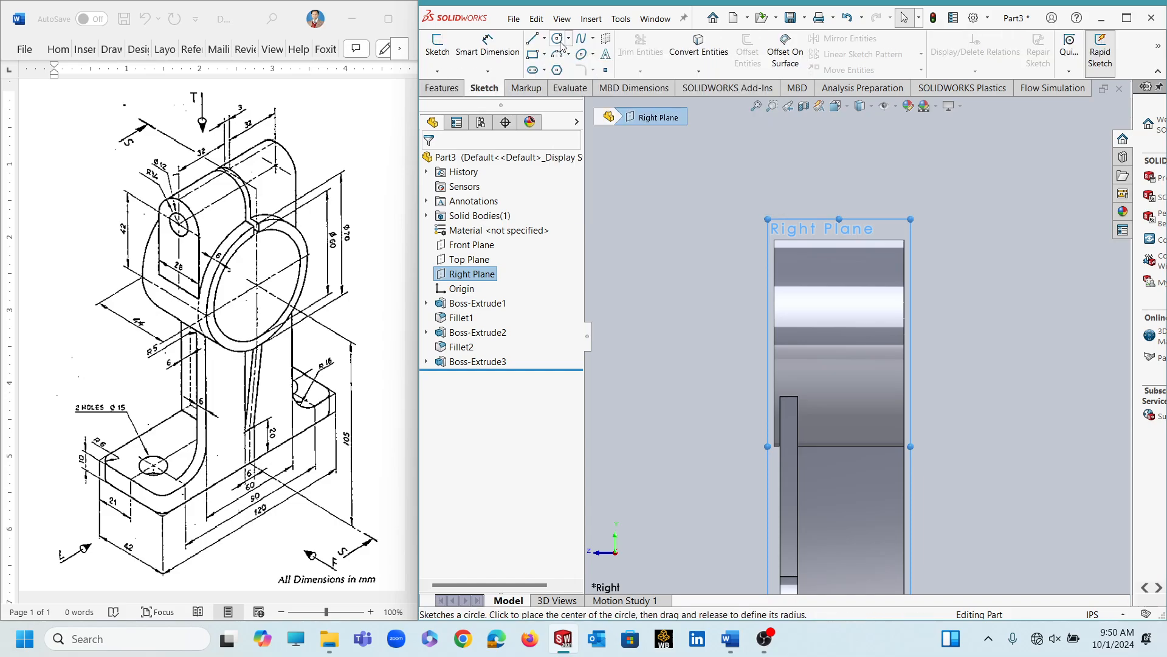
left_click(561, 42)
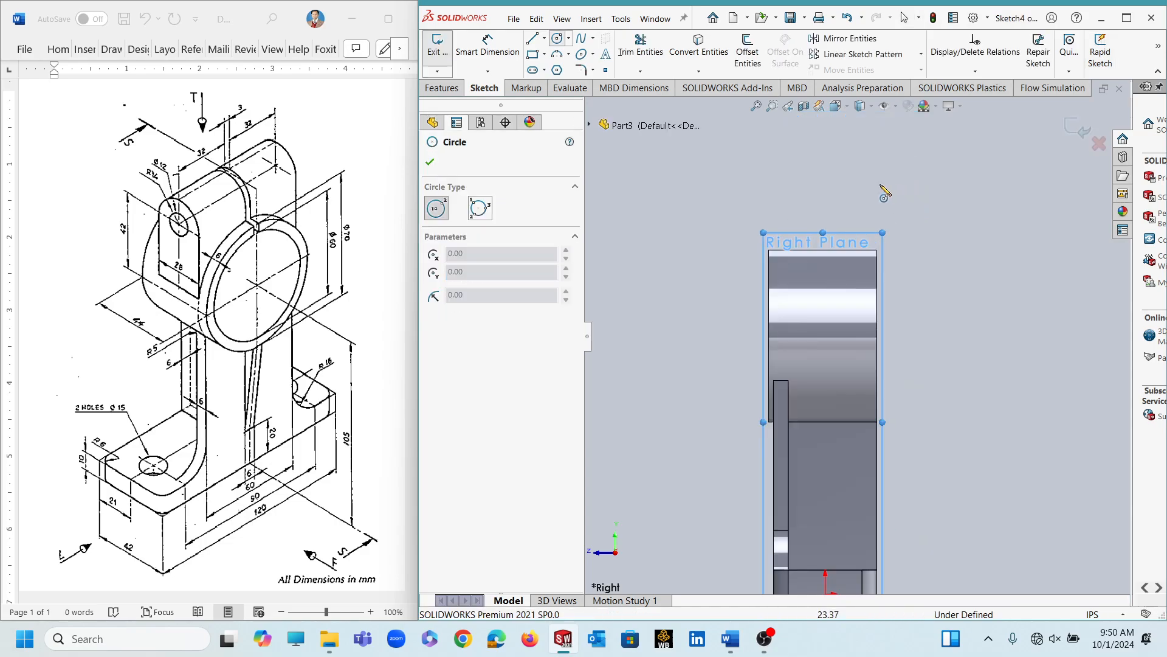
left_click(795, 158)
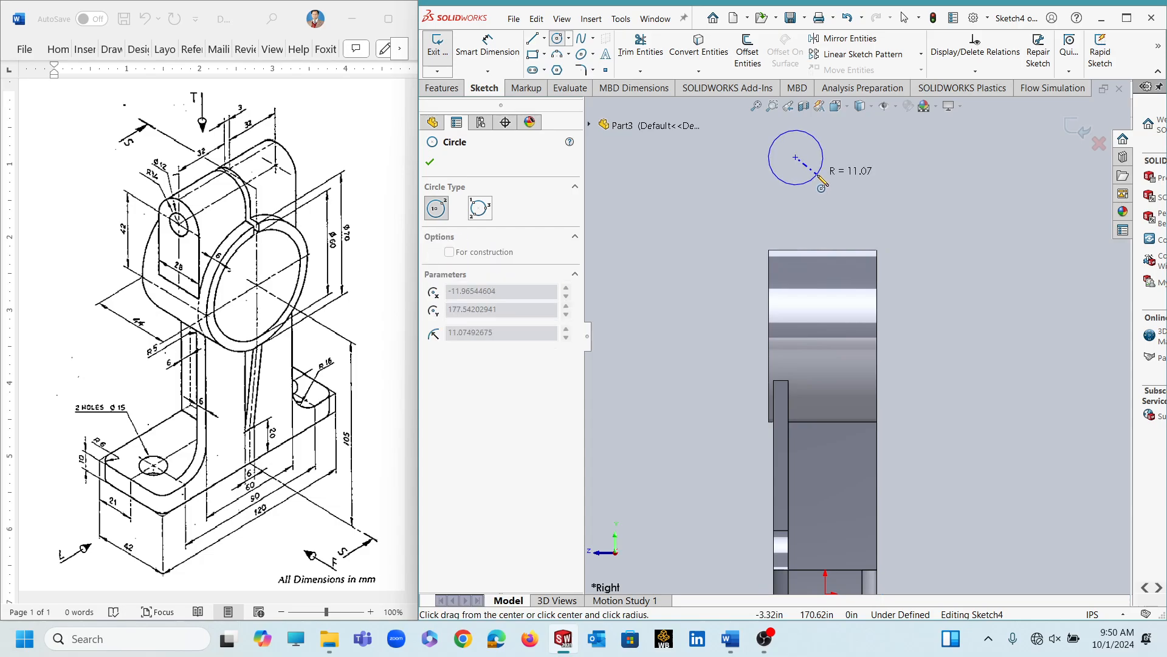
left_click(830, 188)
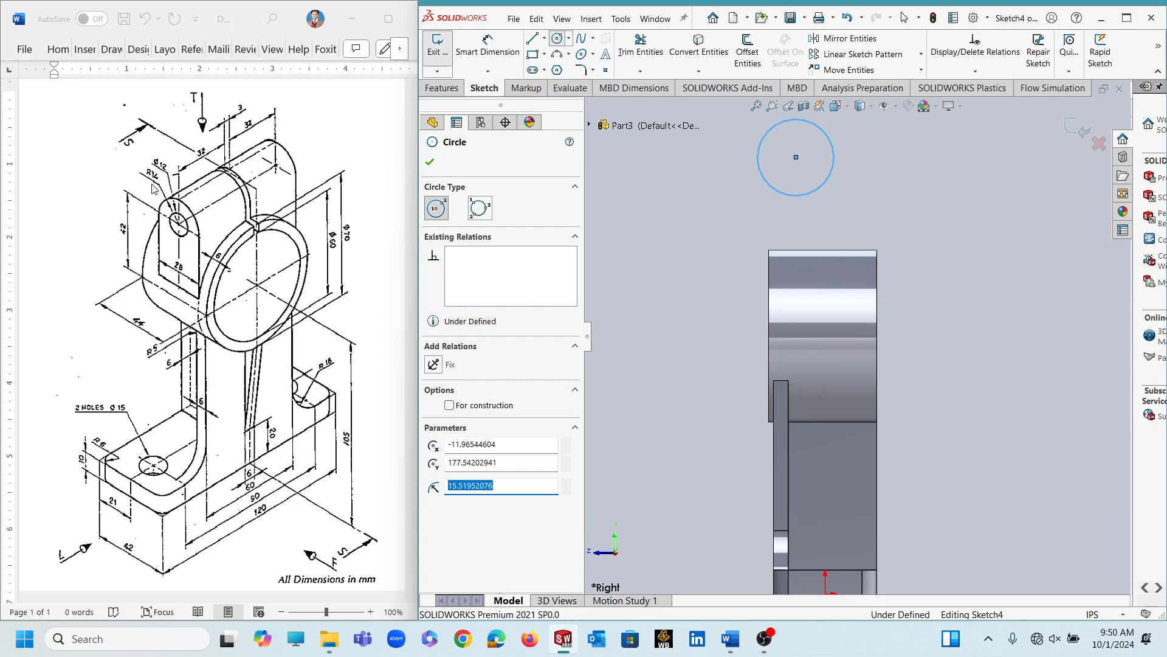
Step: Dimension the diameter of the circle above the cylinder at 28 in
left_click(488, 45)
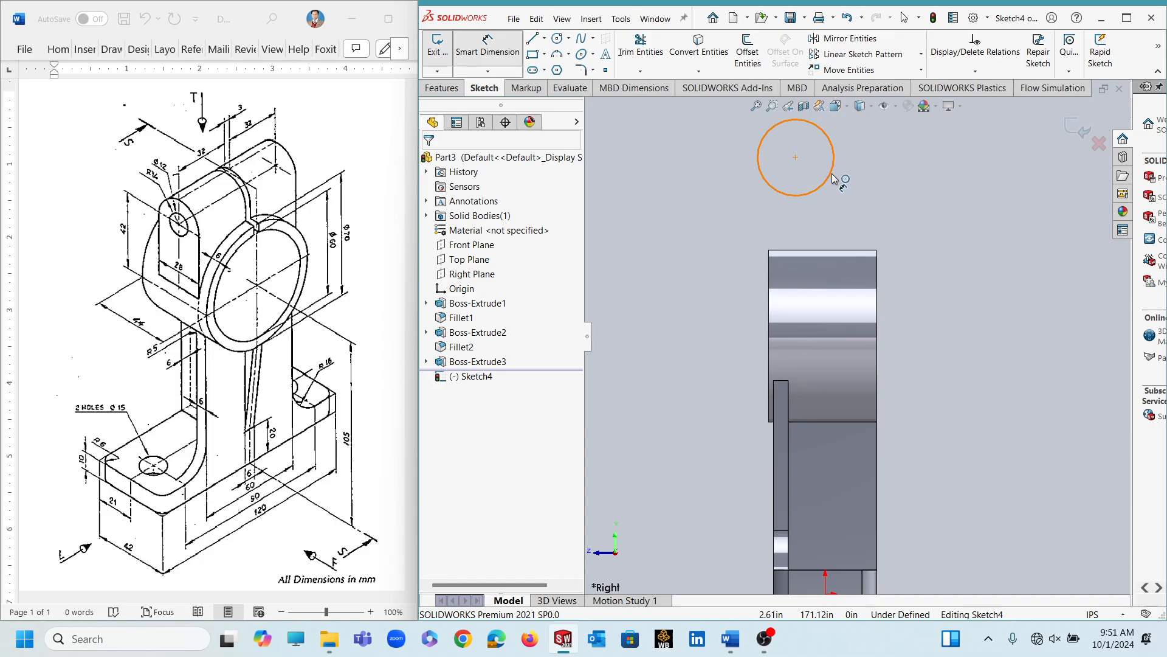
left_click(855, 174)
left_click(904, 166)
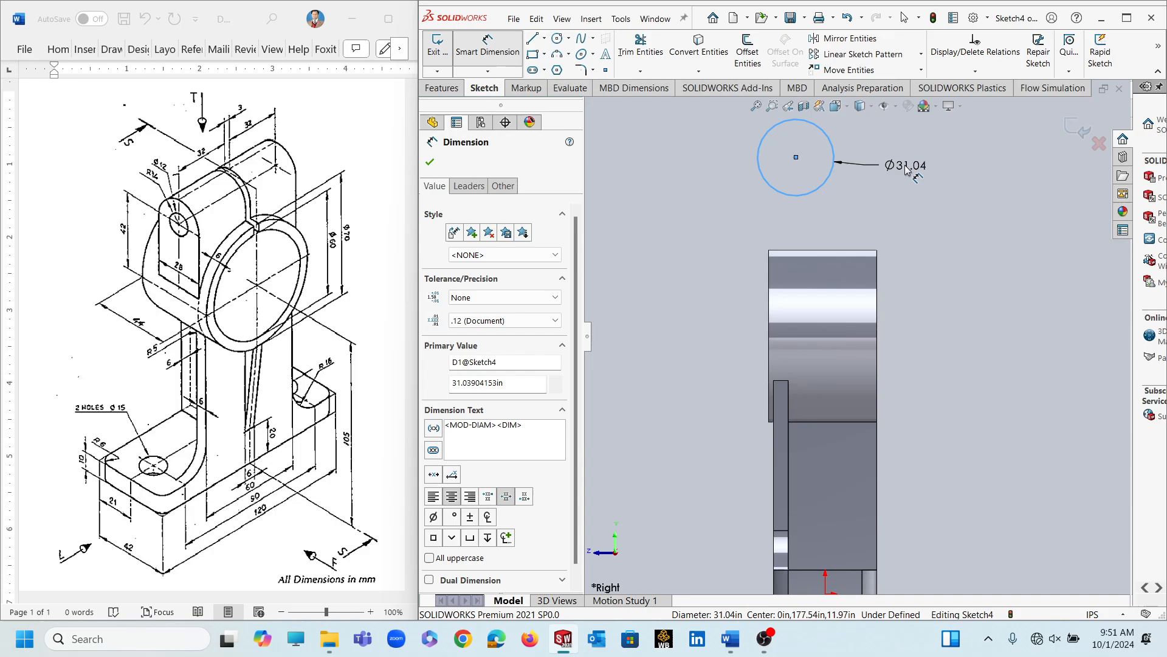
type("28")
key("Escape")
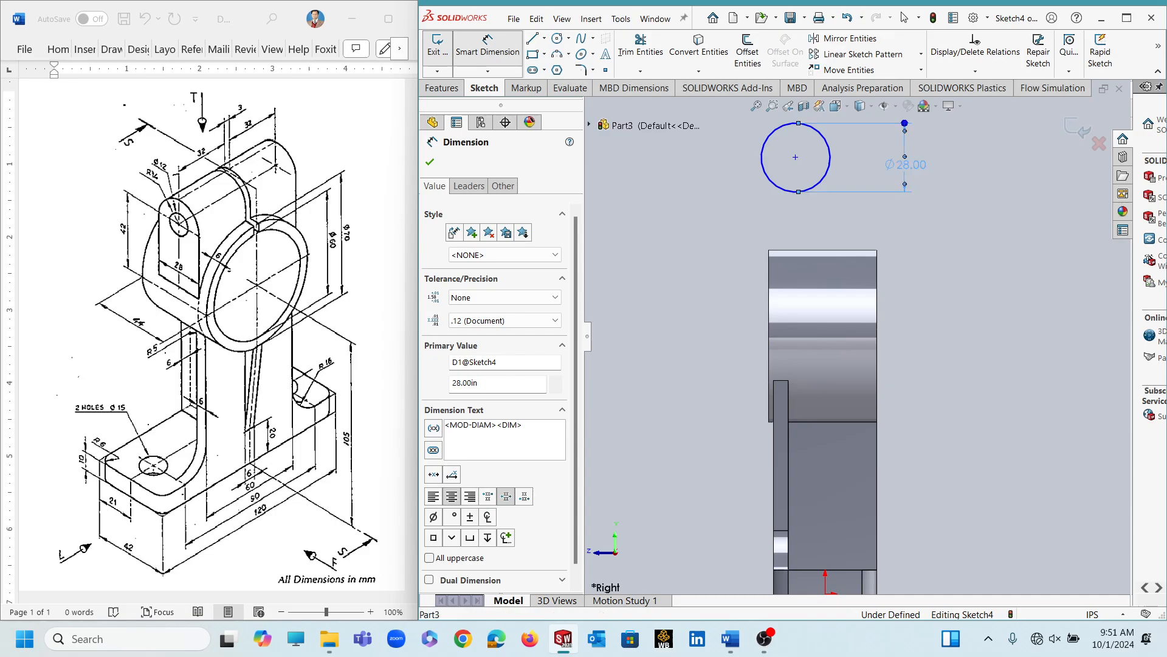
Step: Dimension the vertical distance from the 28 in circle's centre to the cylinder's centre height at 42 in
double_click(905, 166)
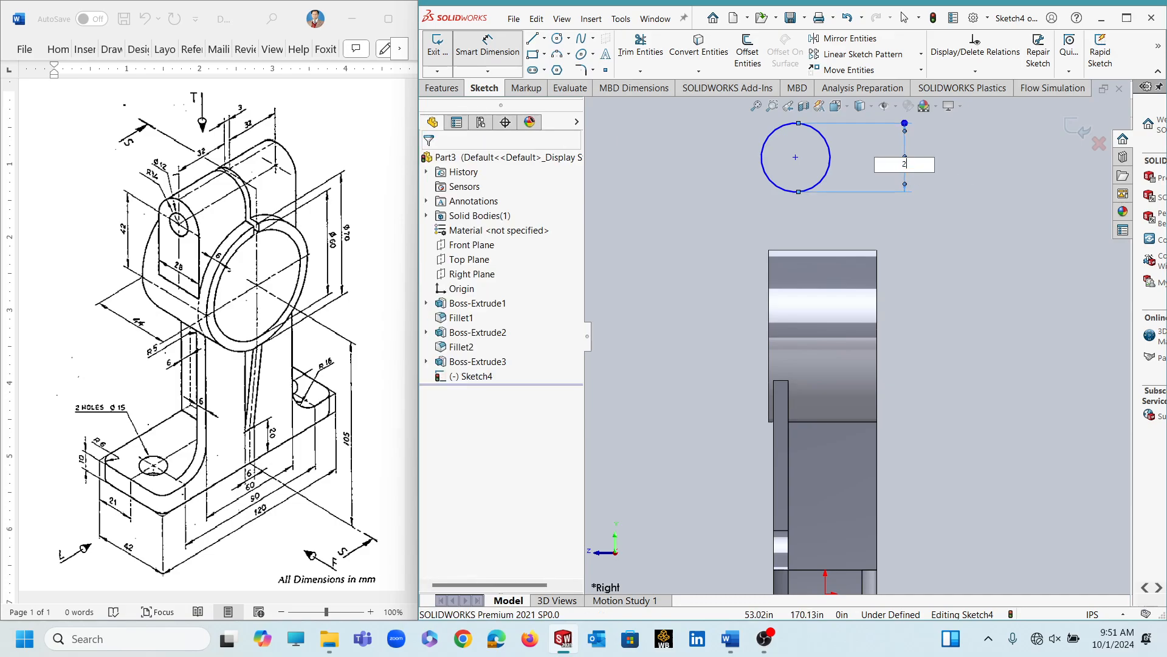
key("Return")
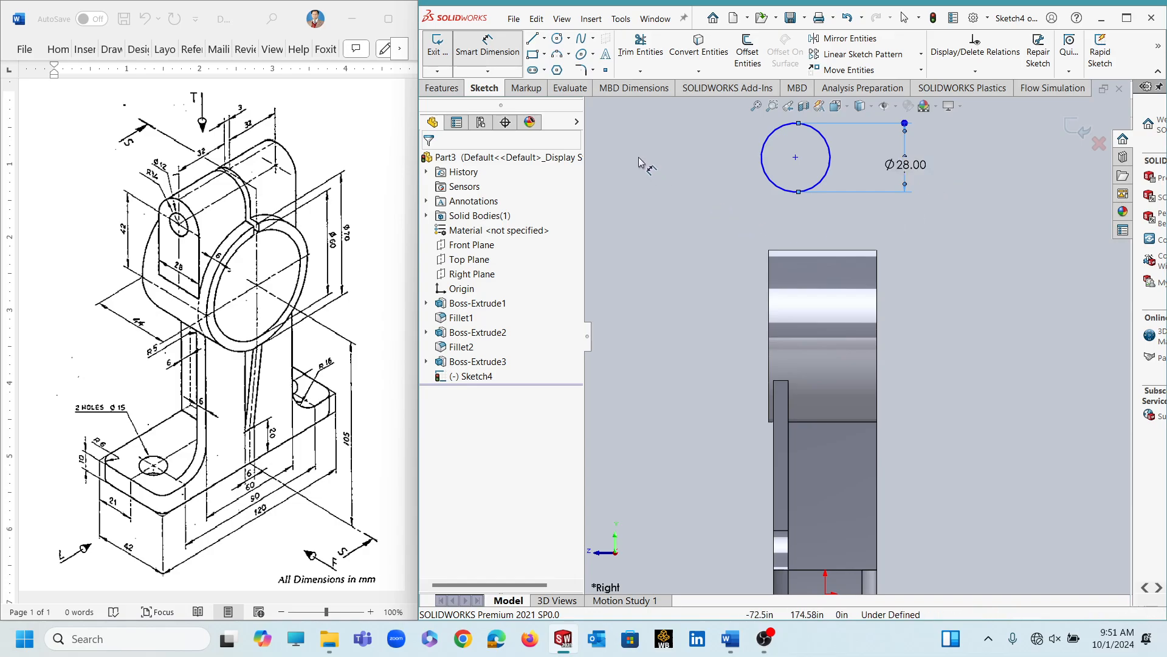
left_click(798, 160)
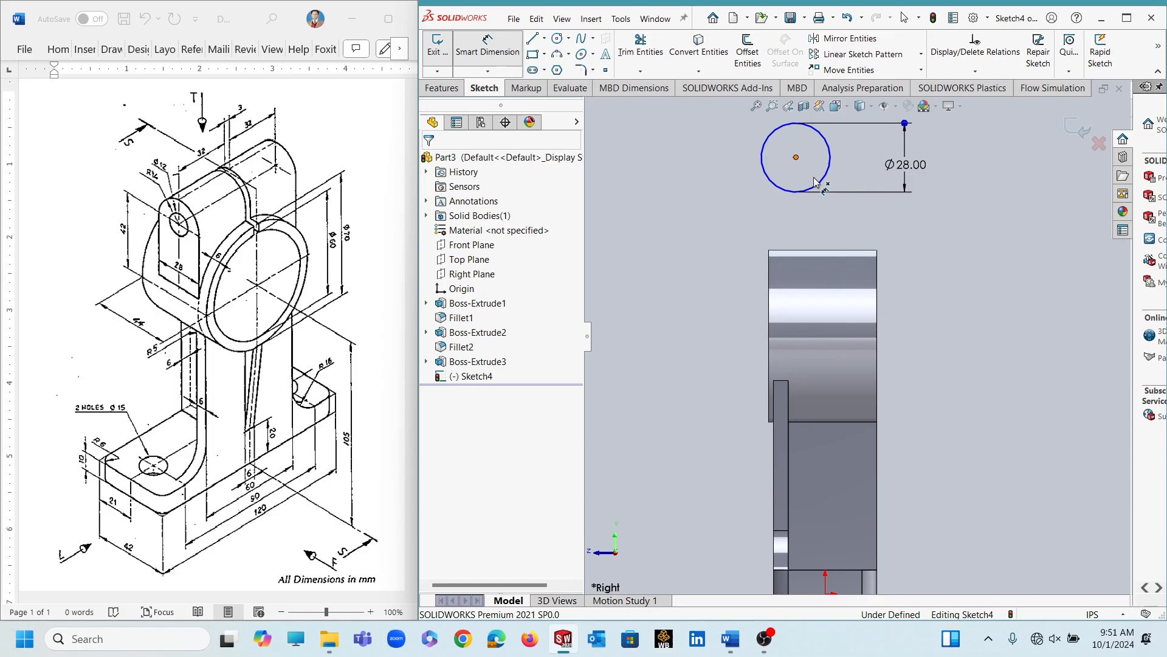
left_click(877, 337)
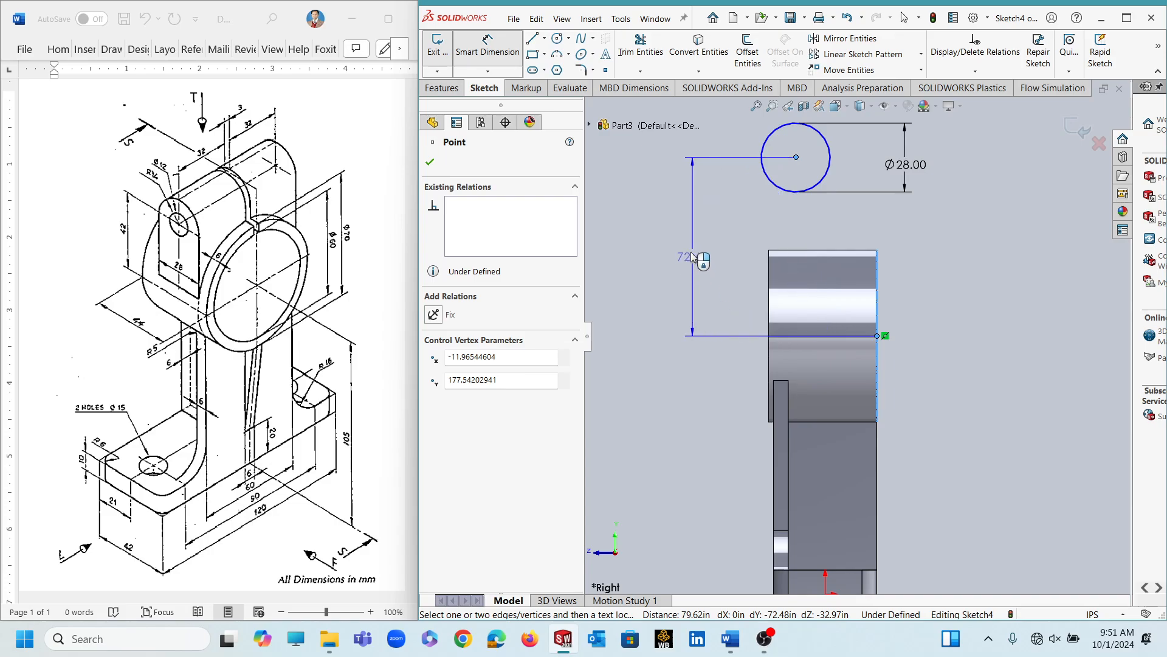
left_click(693, 250)
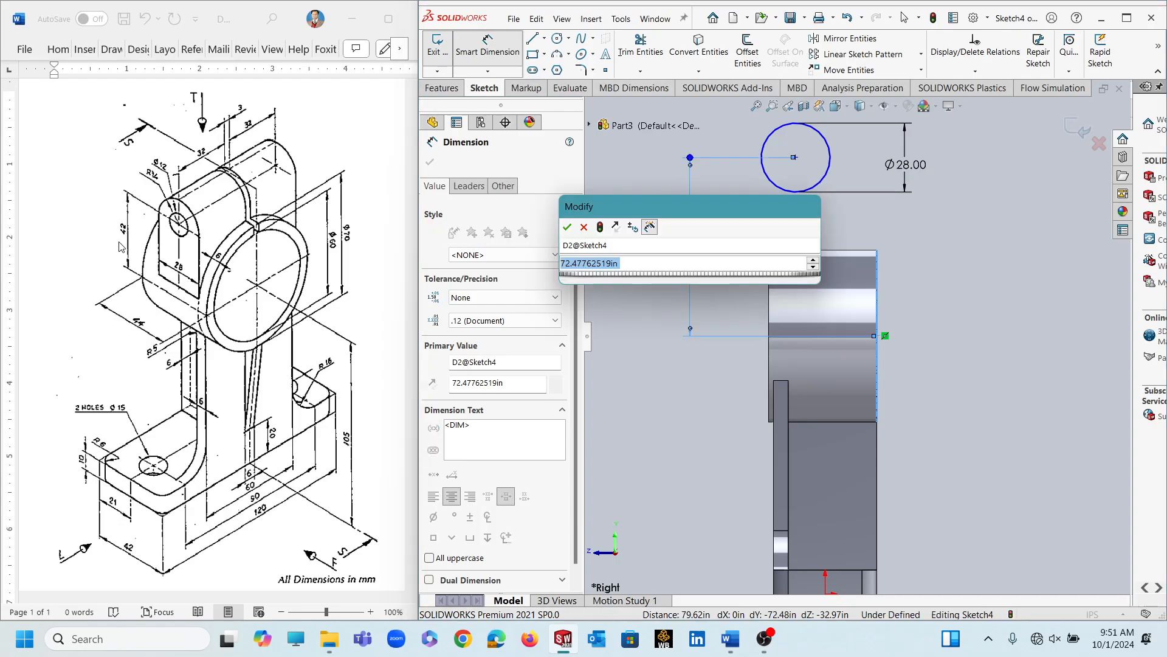
type("42")
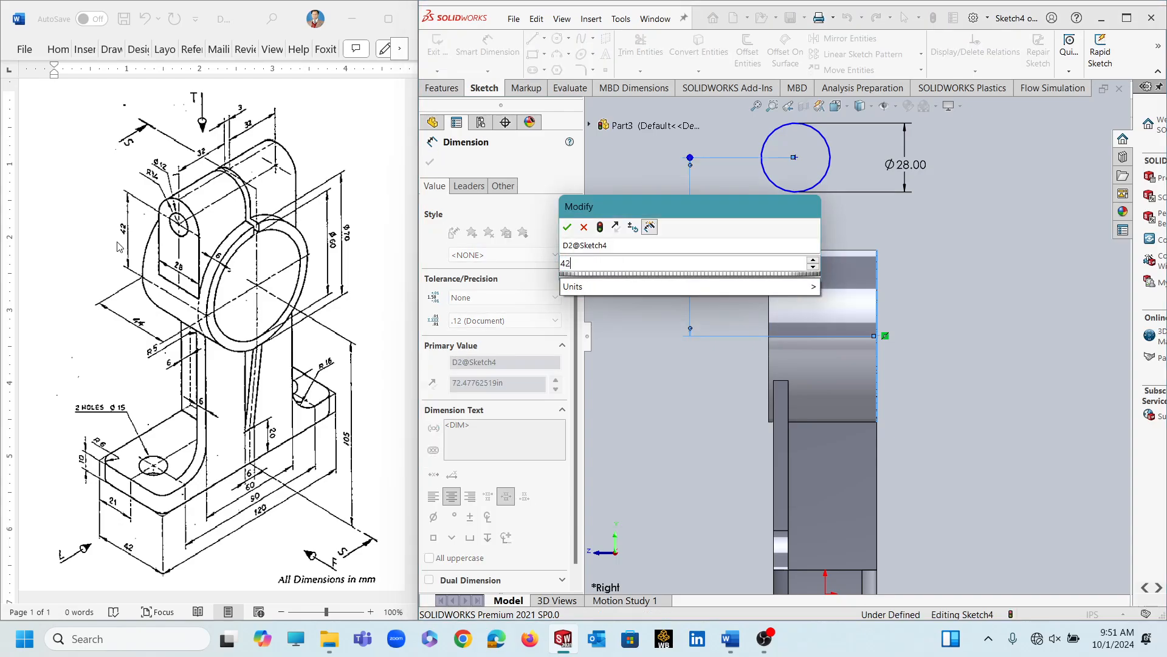
key("Escape")
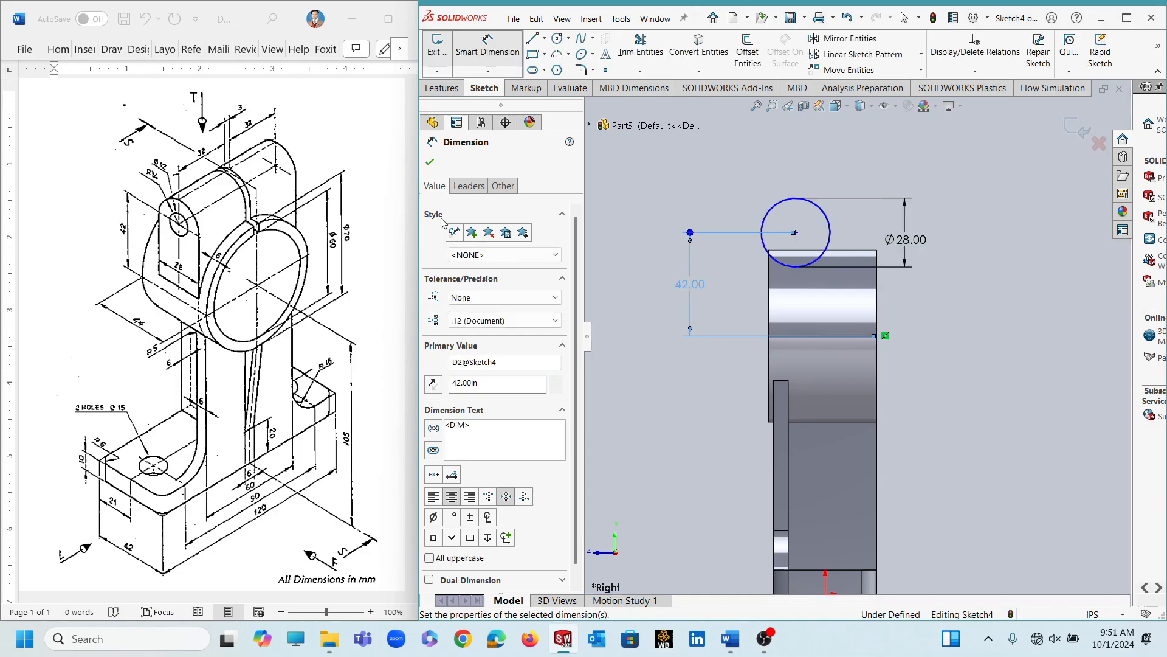
key("Escape")
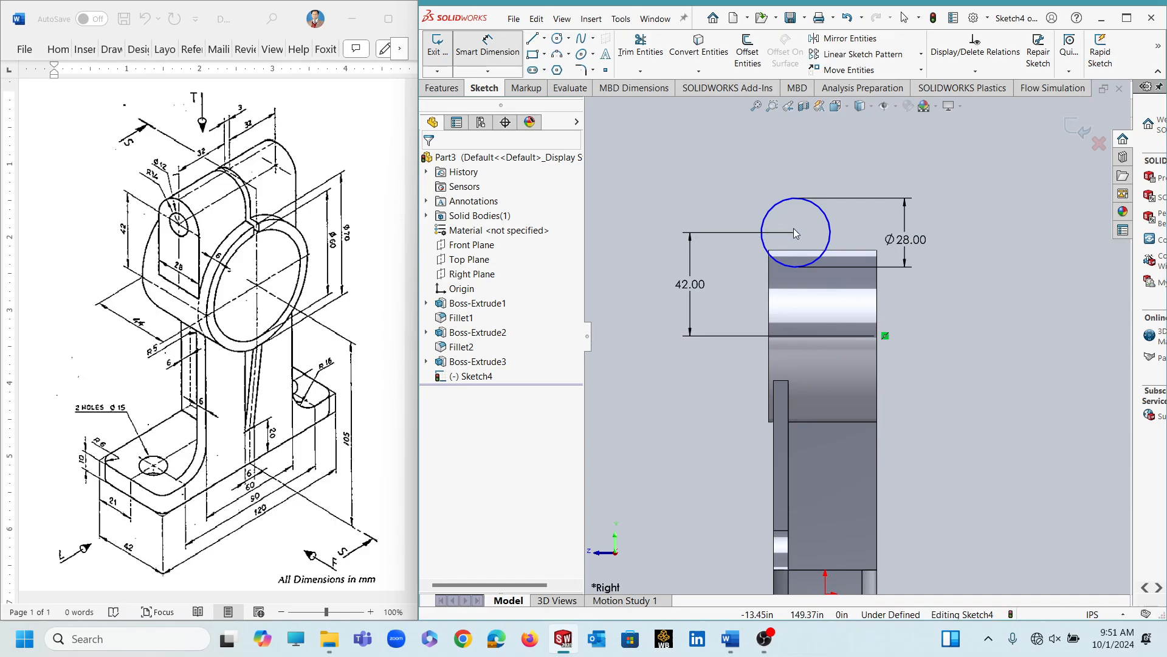
key("Escape")
Step: Shift the 28 in circle sideways toward the cylinder's middle and draw a U-shaped line profile about 40 in deep down from its two side quadrants
left_click_drag(796, 233, 812, 184)
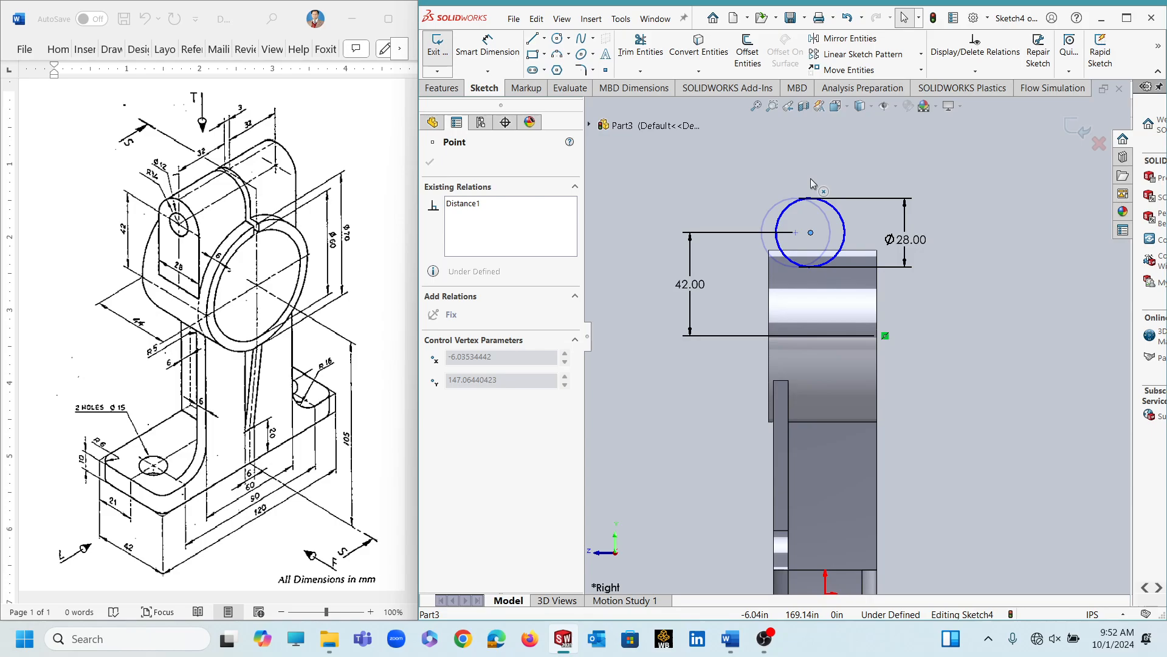
left_click_drag(811, 179, 813, 179)
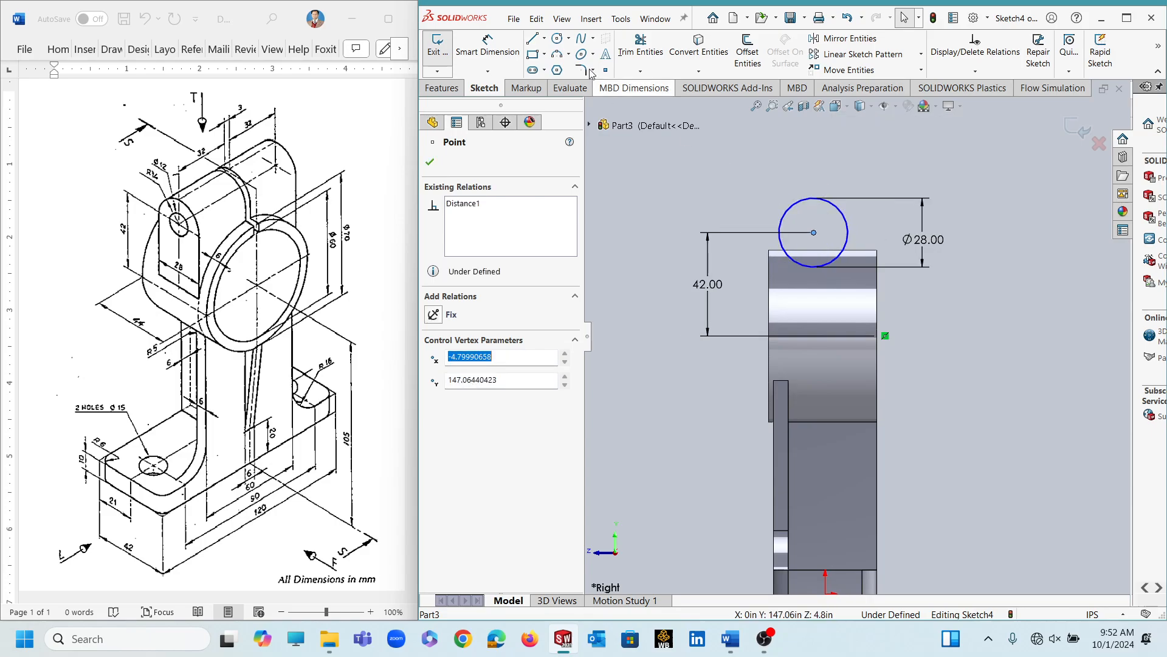
left_click(532, 40)
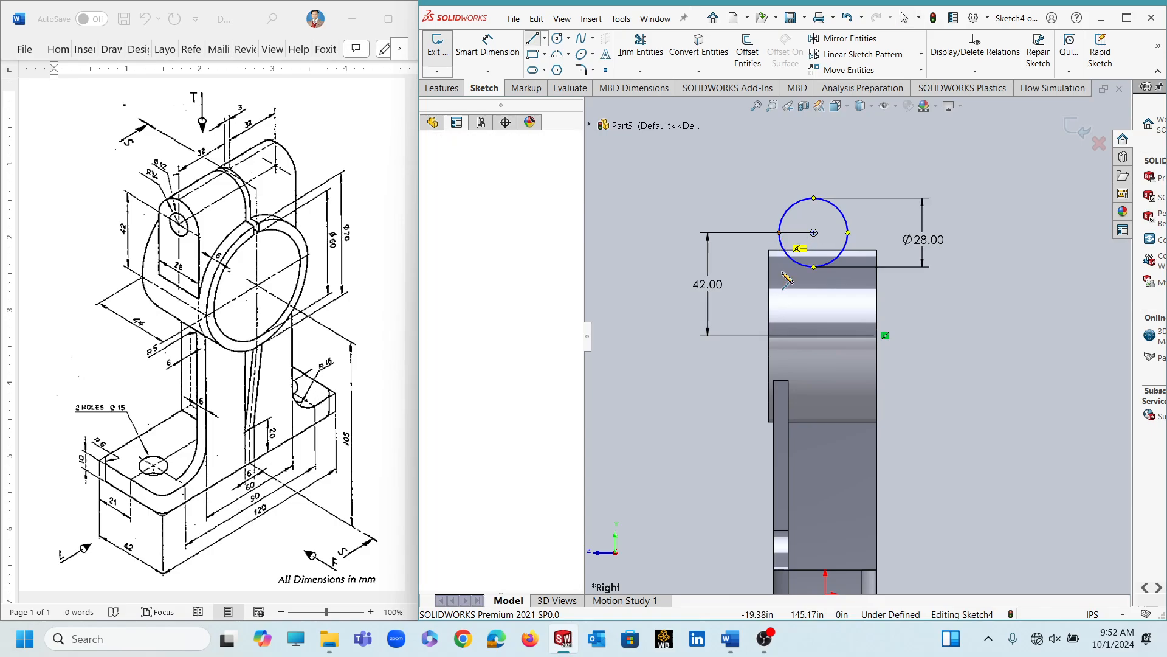
left_click(779, 232)
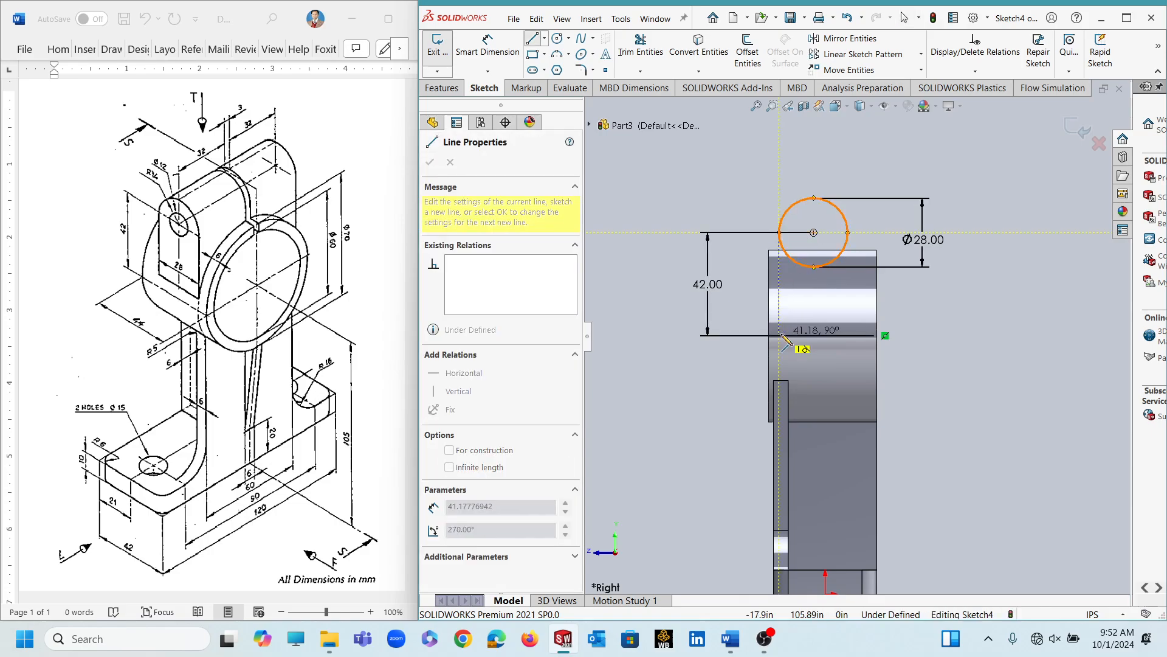
left_click(779, 331)
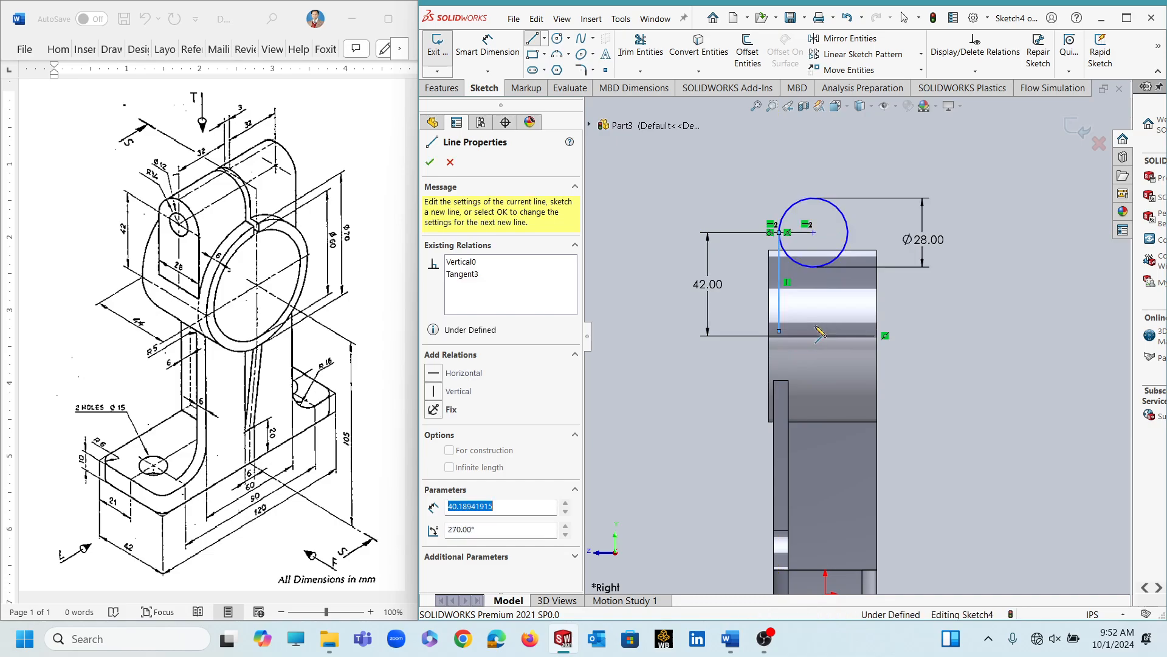
left_click(848, 331)
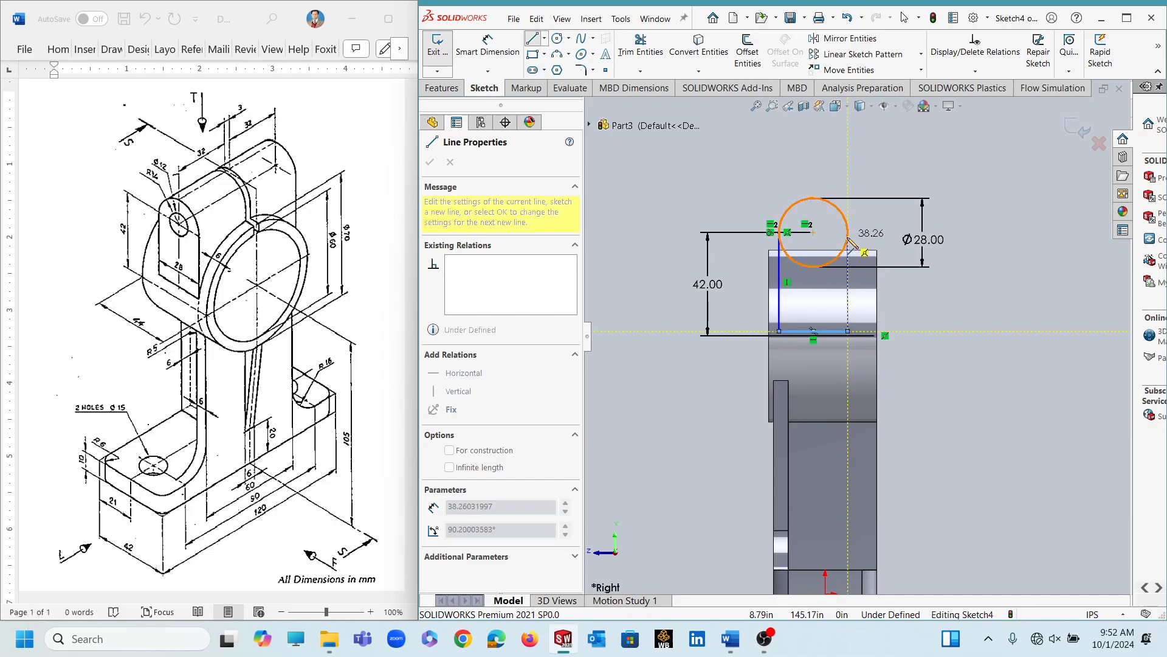
left_click(848, 233)
key("Escape")
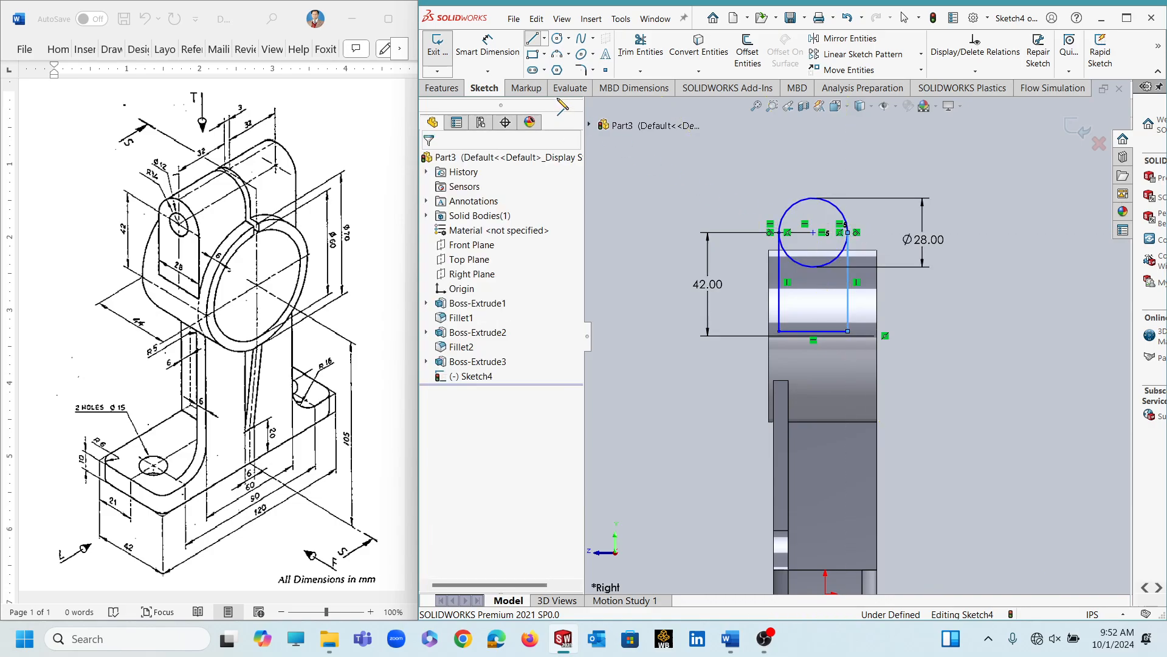
Step: Draw a smaller circle concentric with the 28 in circle and dimension its diameter at 12 in
left_click(557, 38)
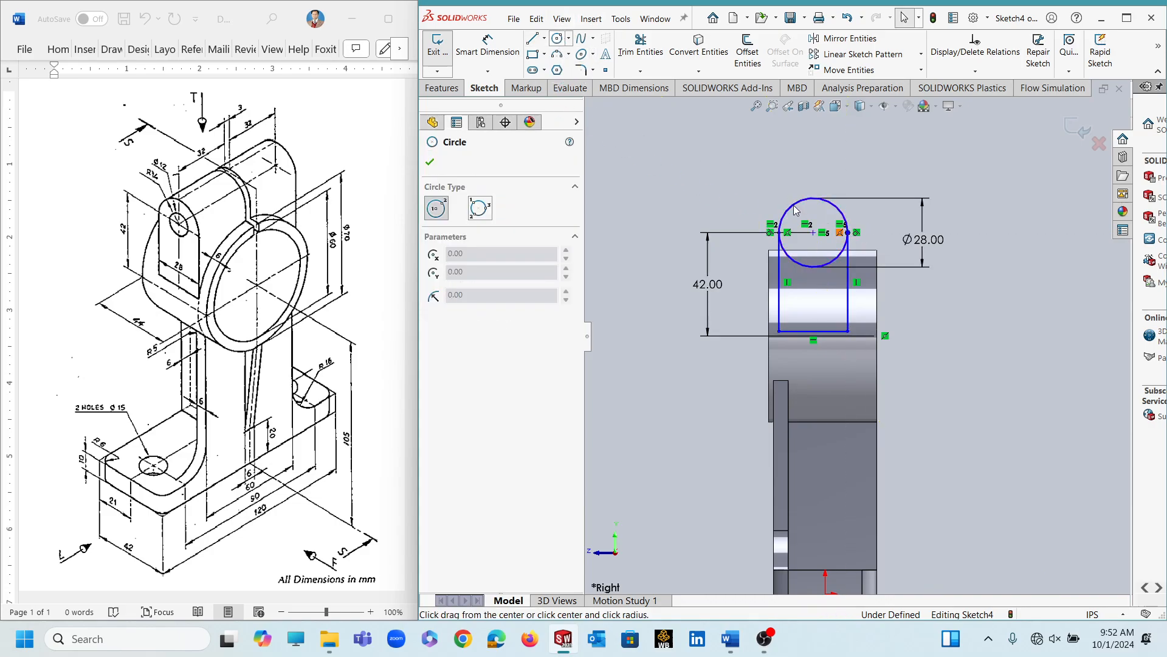
left_click(814, 232)
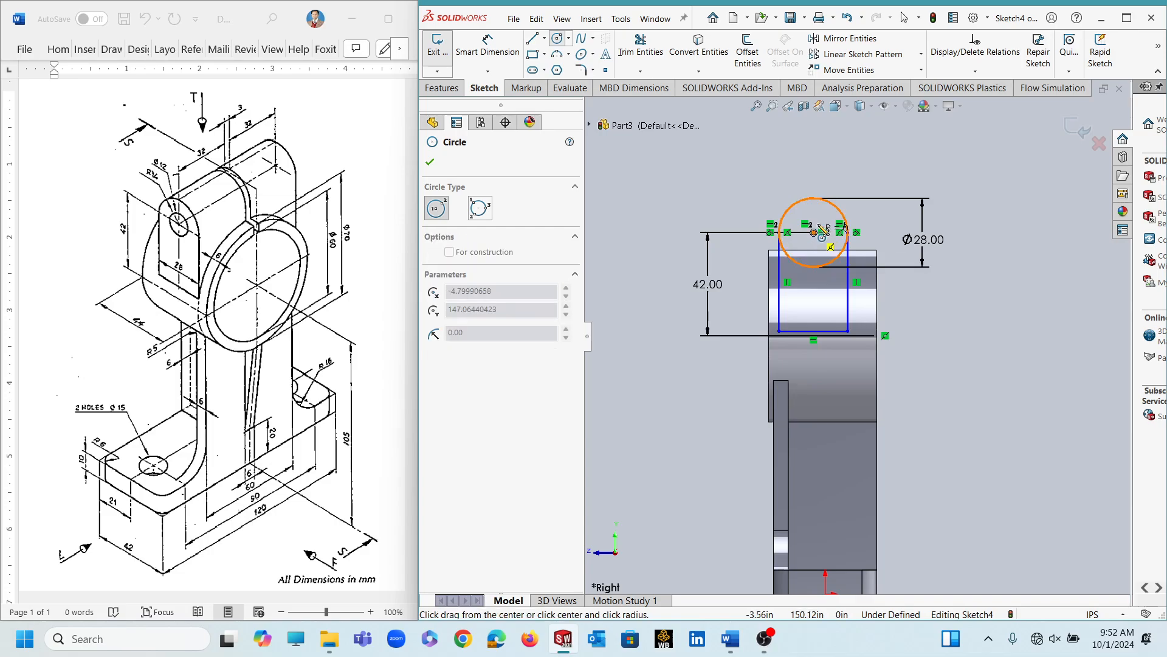
left_click(825, 230)
key("Escape")
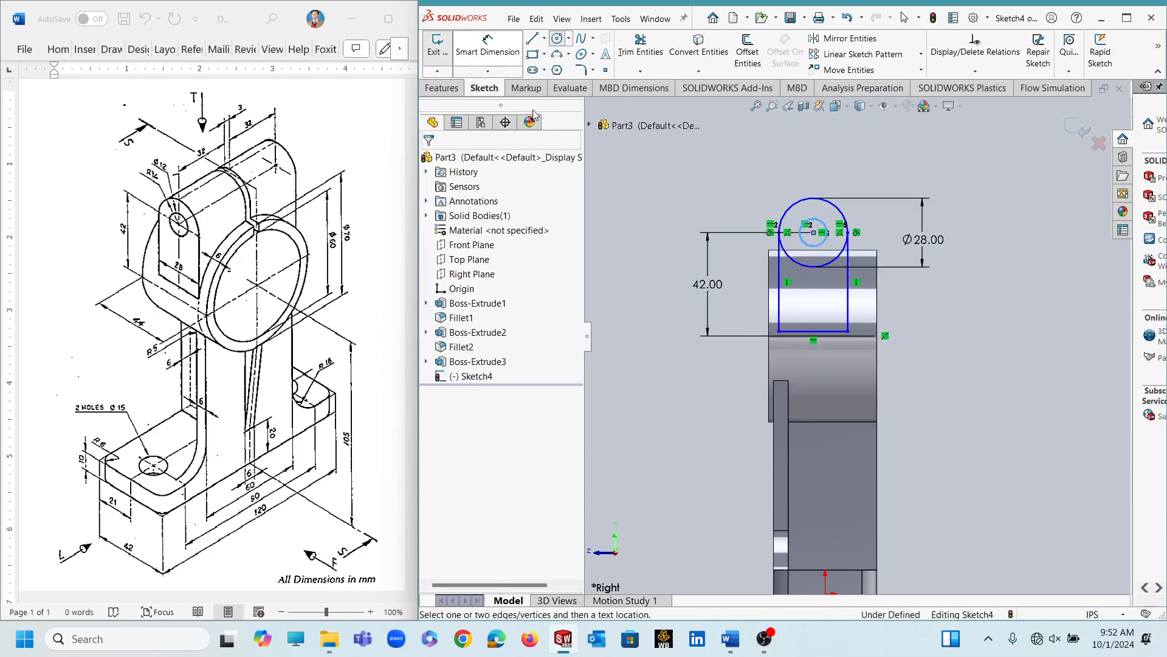
left_click(817, 220)
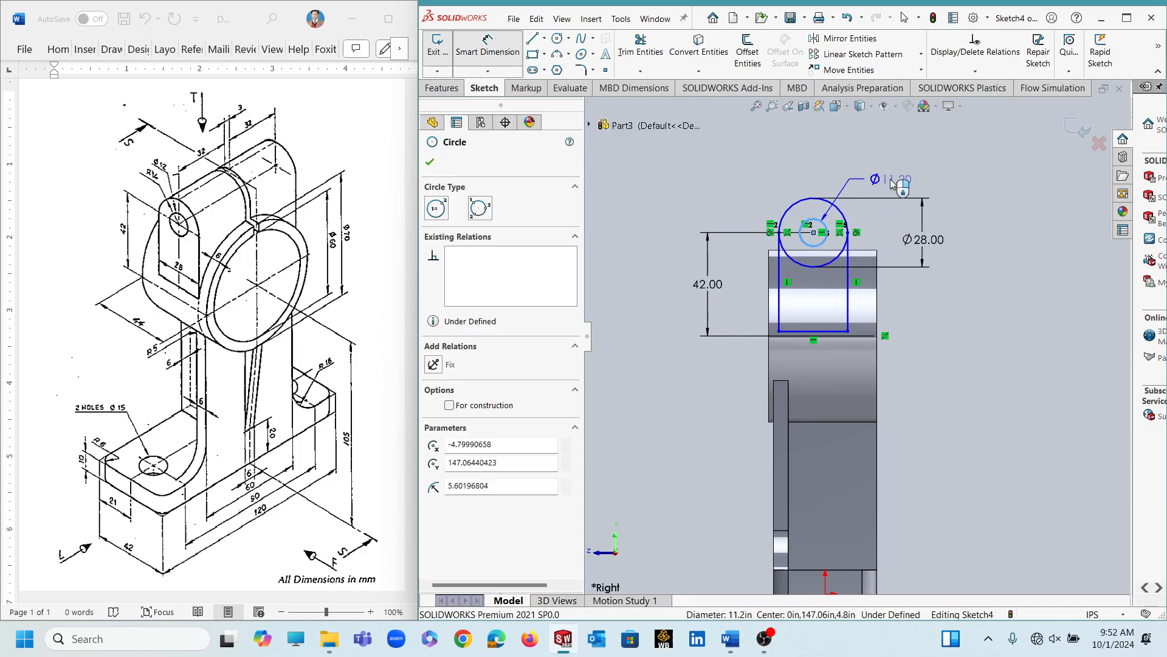
left_click(888, 182)
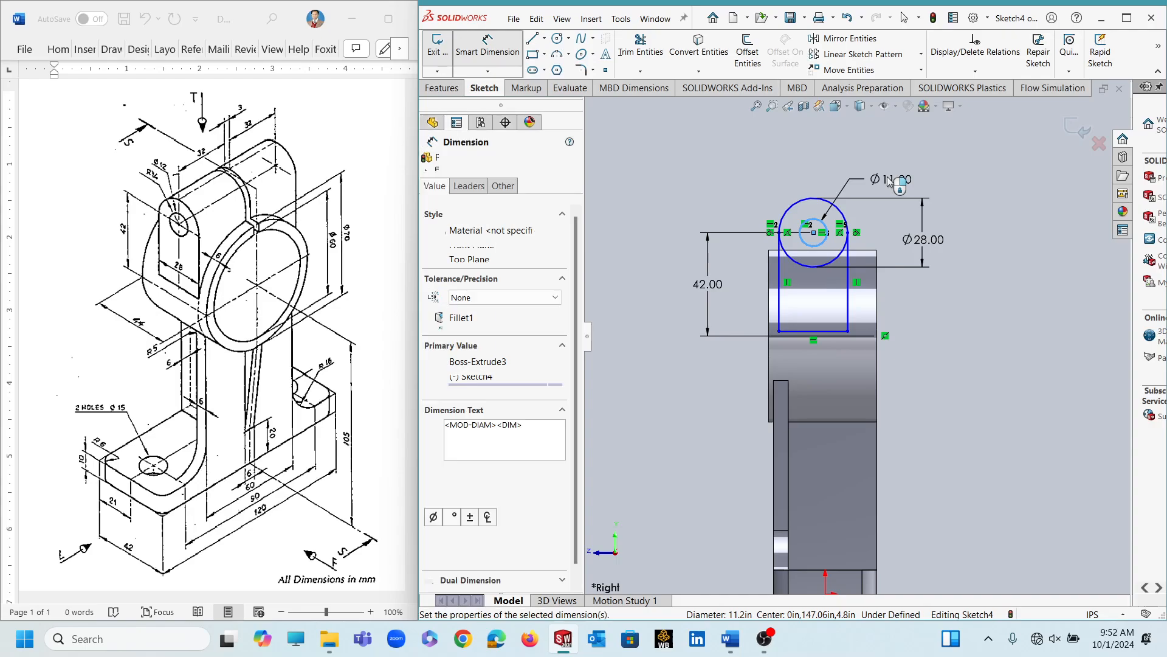
type("12")
key("Escape")
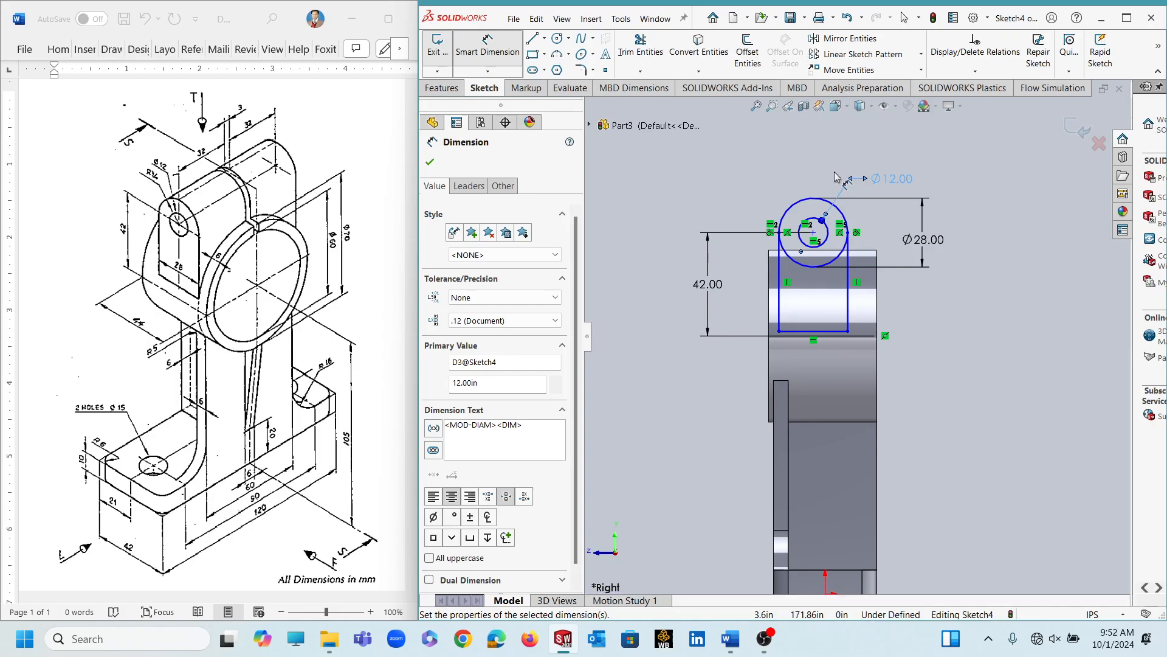
key("Escape")
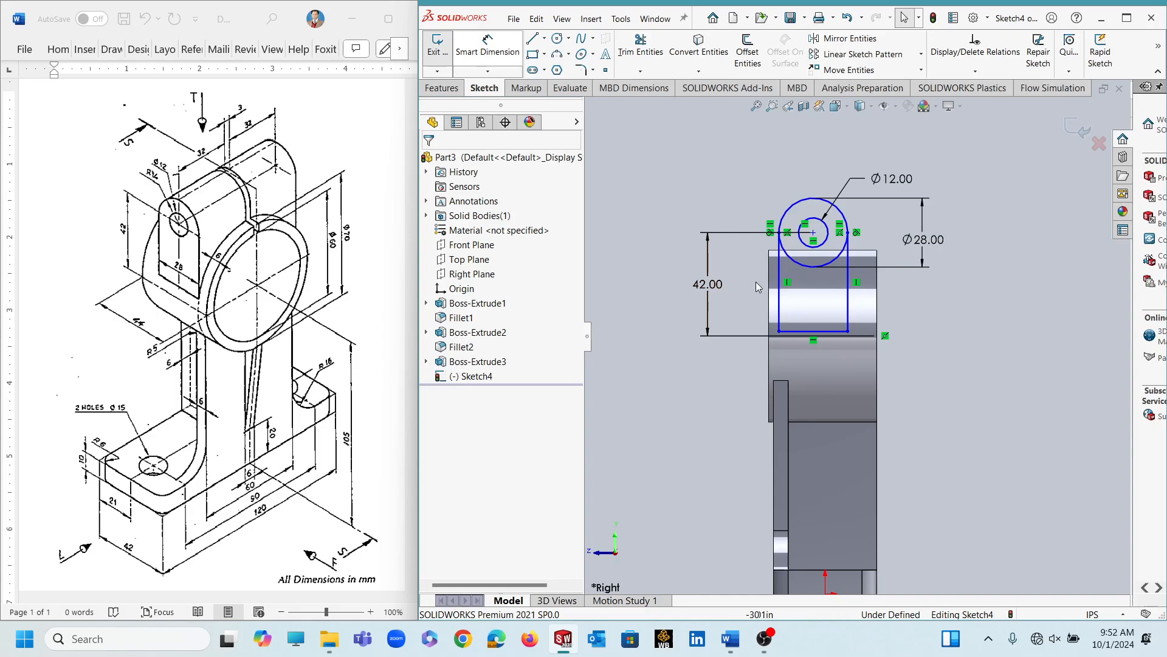
Step: Dimension the gap between the cylinder's front face edge and the nearer vertical line of the lug profile at 6 in
left_click(779, 309)
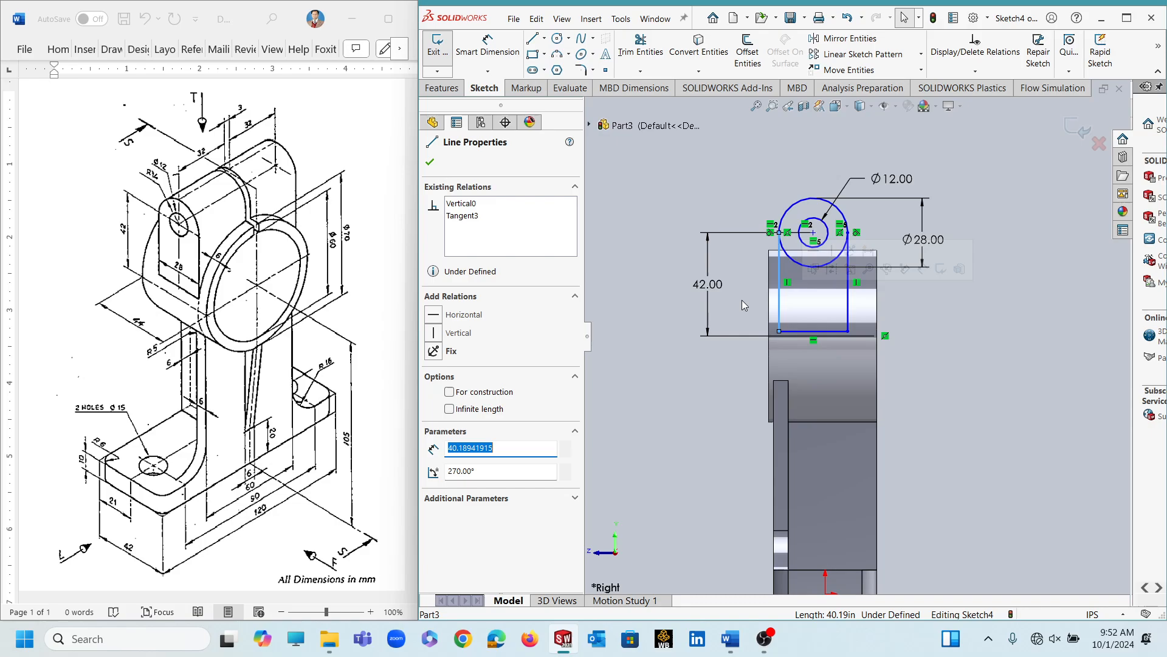
left_click(465, 45)
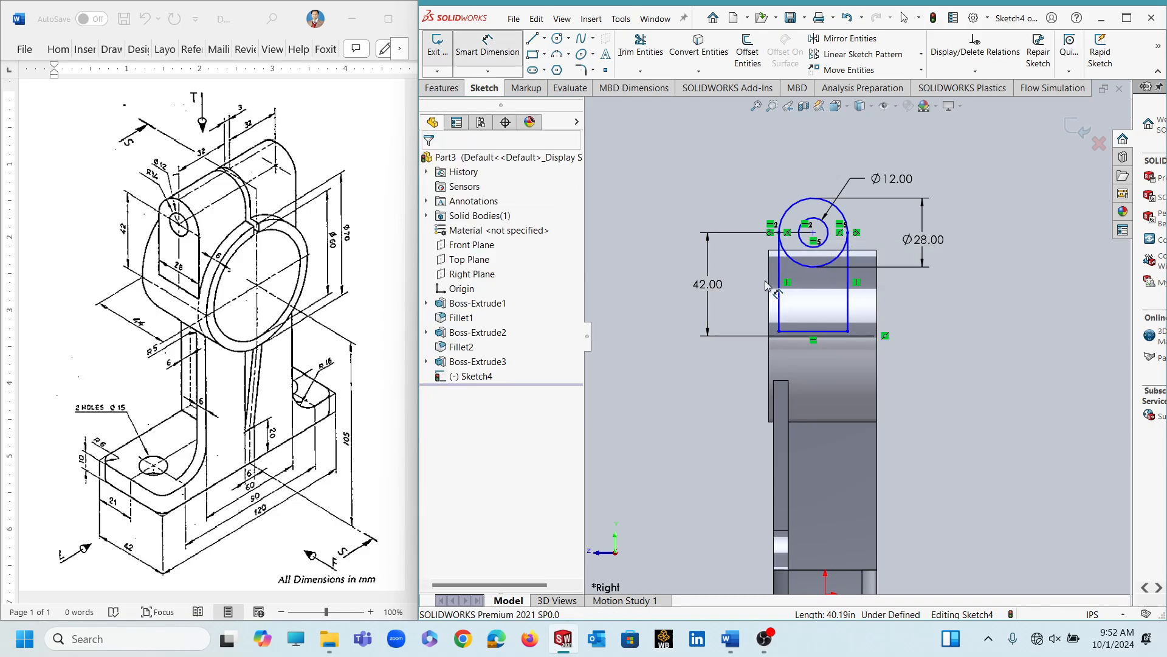
left_click(767, 287)
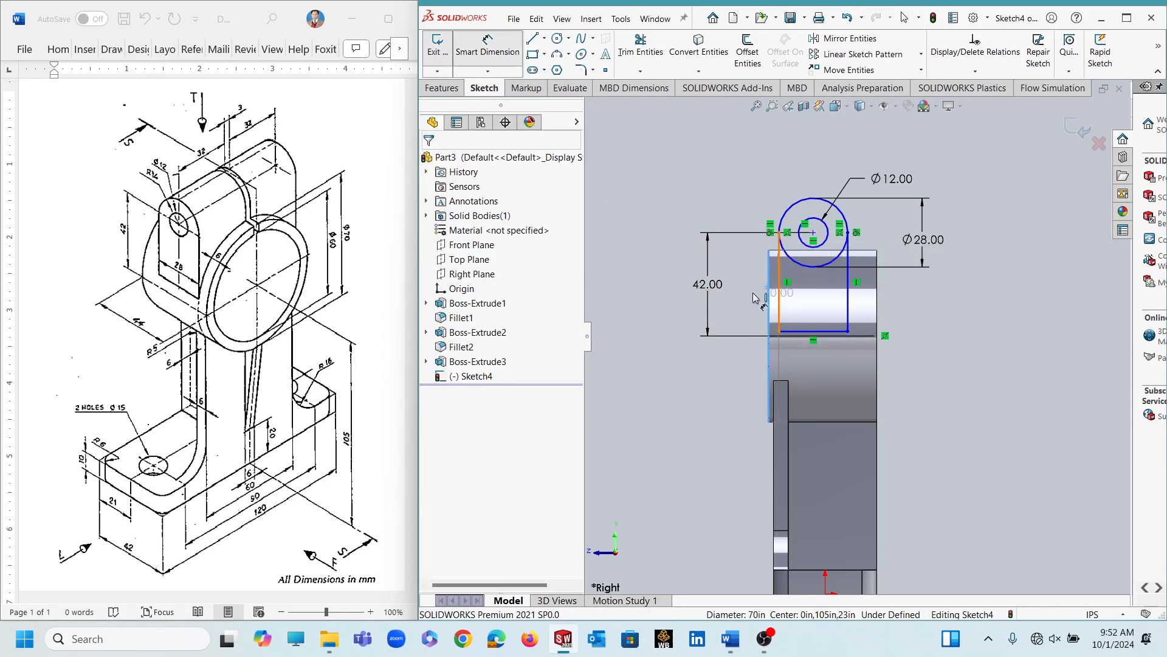
left_click(737, 303)
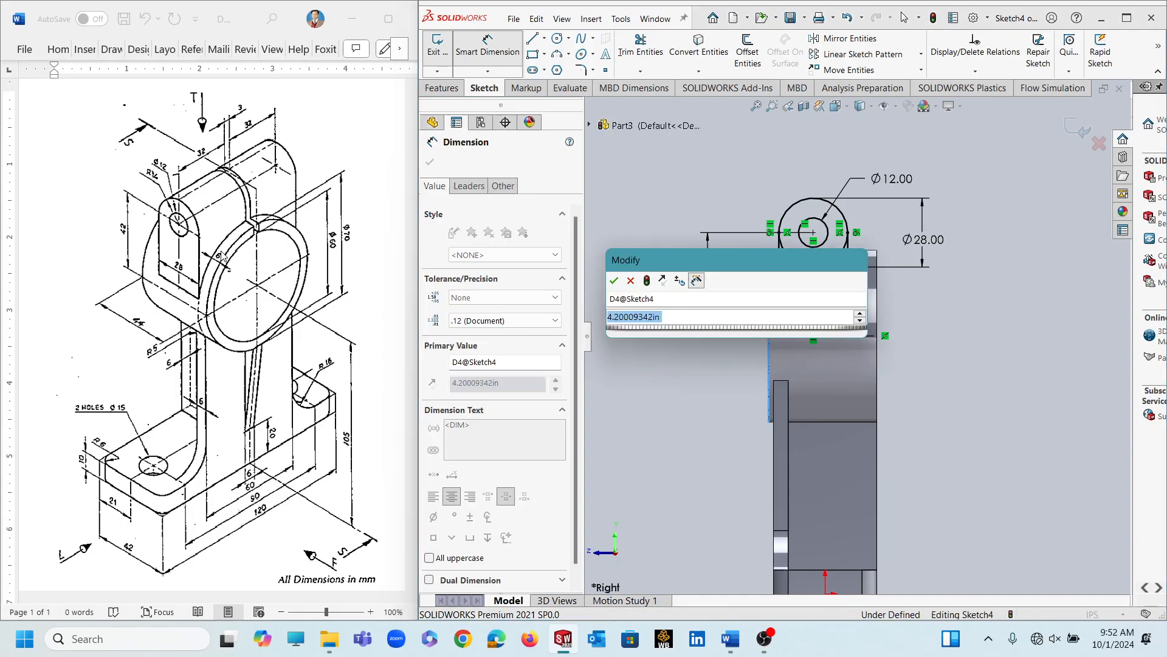
type("42")
key("Return")
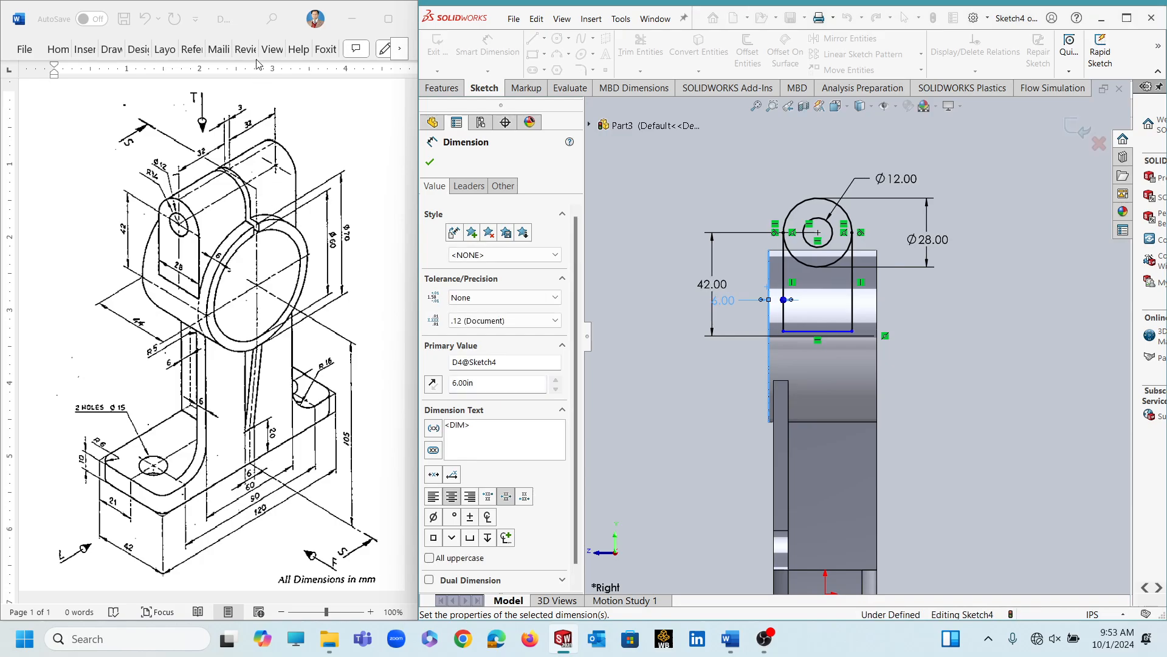
Step: Trim away the lower half of the 28 in circle inside the lug profile and finish the sketch
left_click(815, 306)
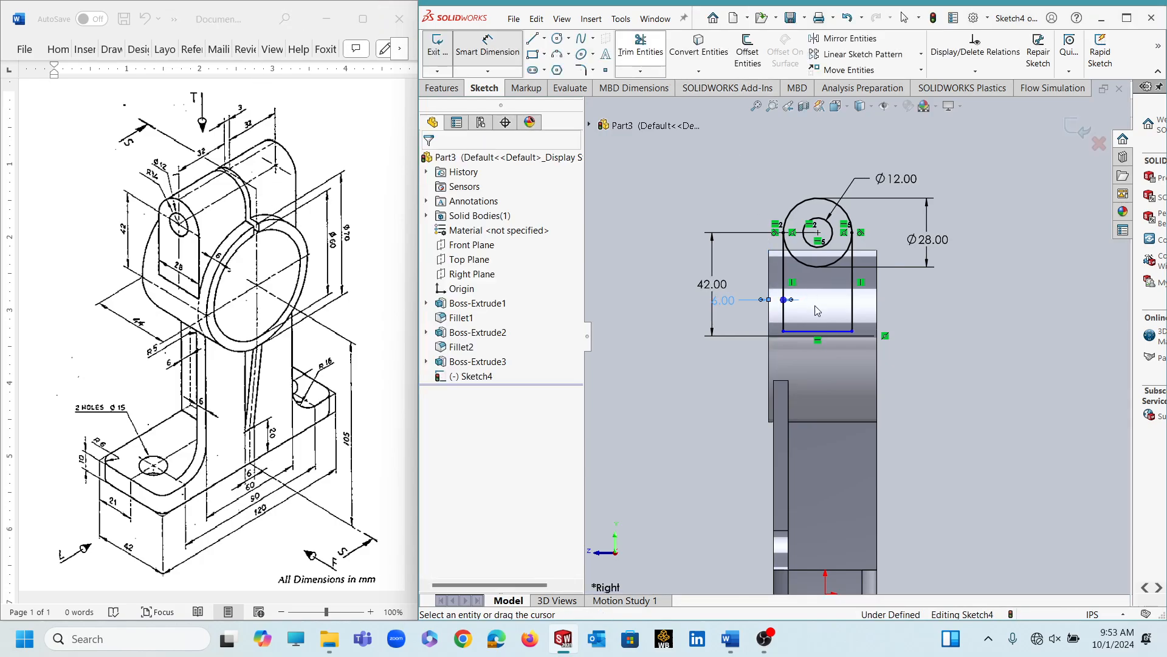
key("t")
left_click_drag(820, 284, 819, 256)
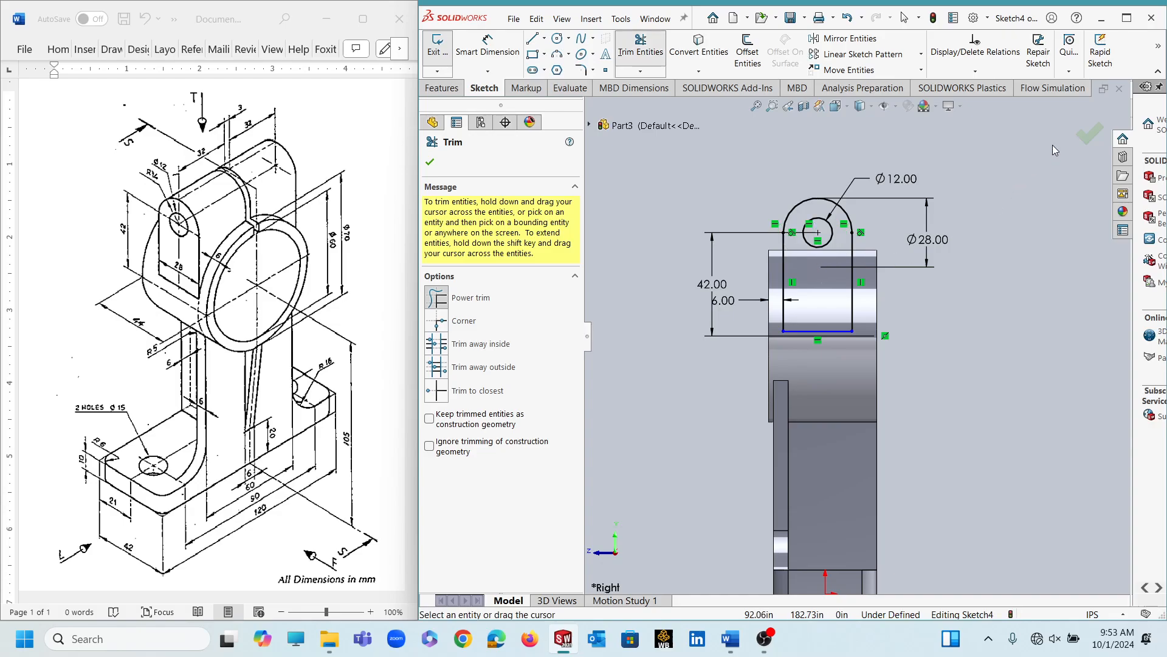
left_click(1091, 134)
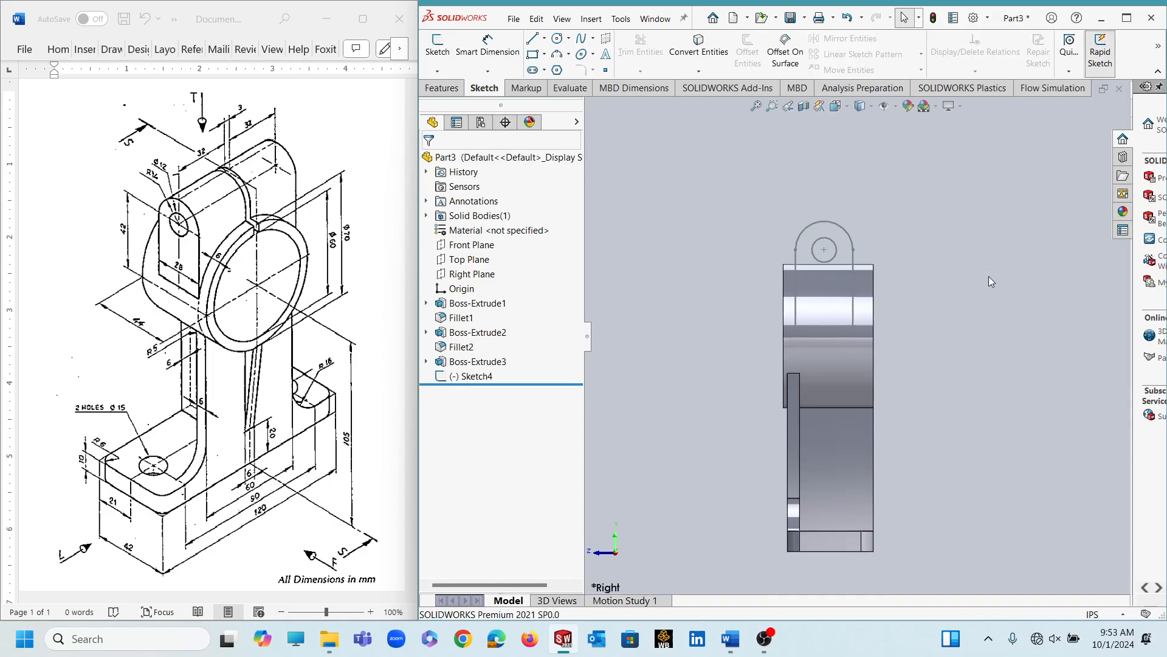
Step: Extrude the lug sketch as a merged Mid Plane boss with a total depth of 67 in
left_click(458, 377)
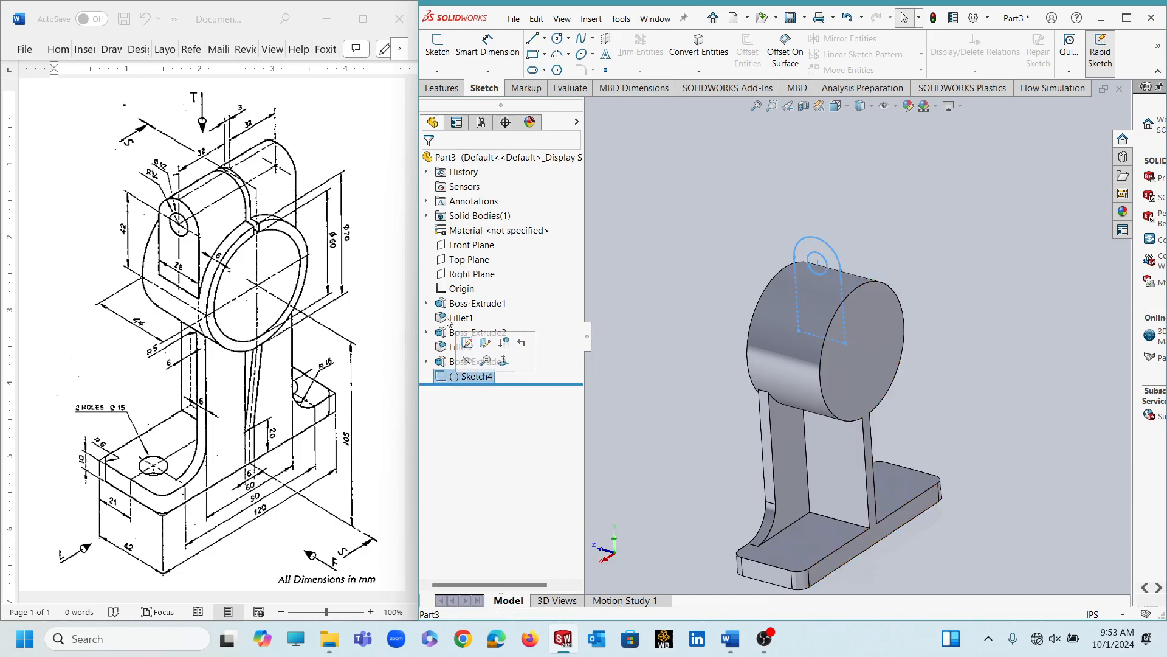
left_click(441, 89)
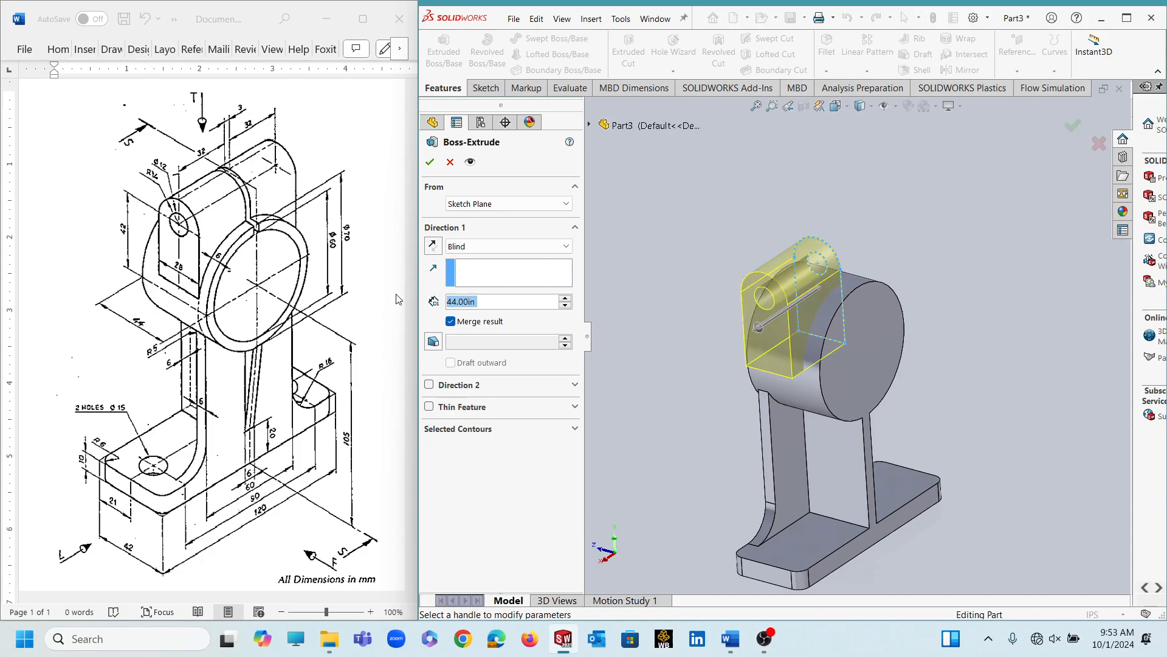
type("67")
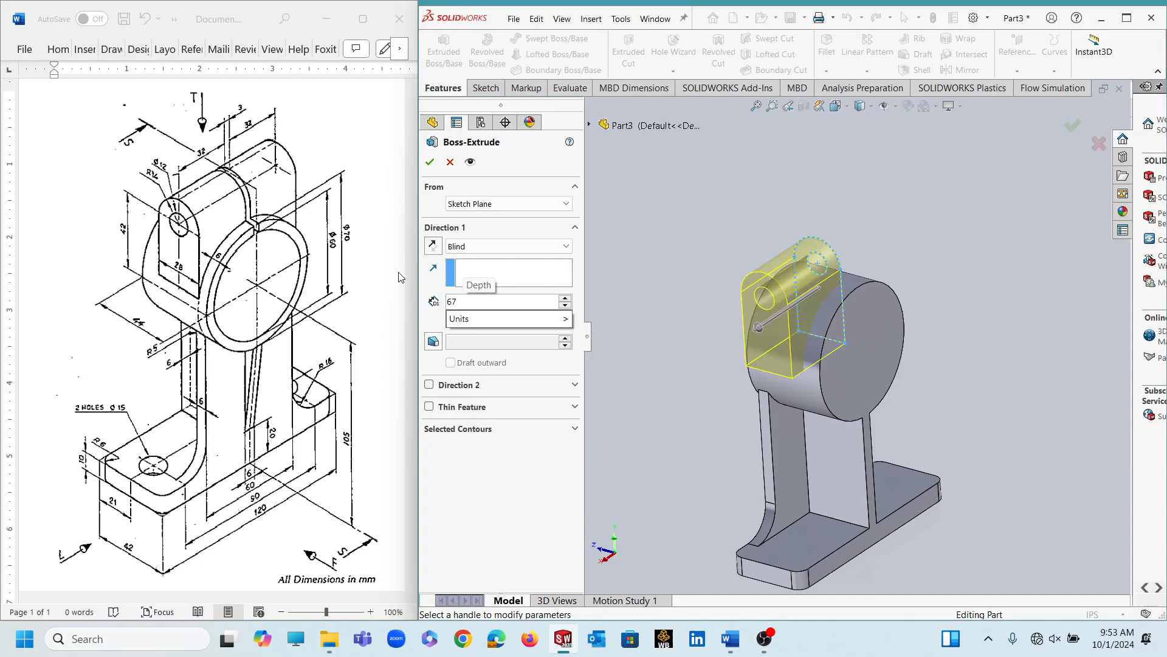
left_click(462, 247)
left_click(468, 316)
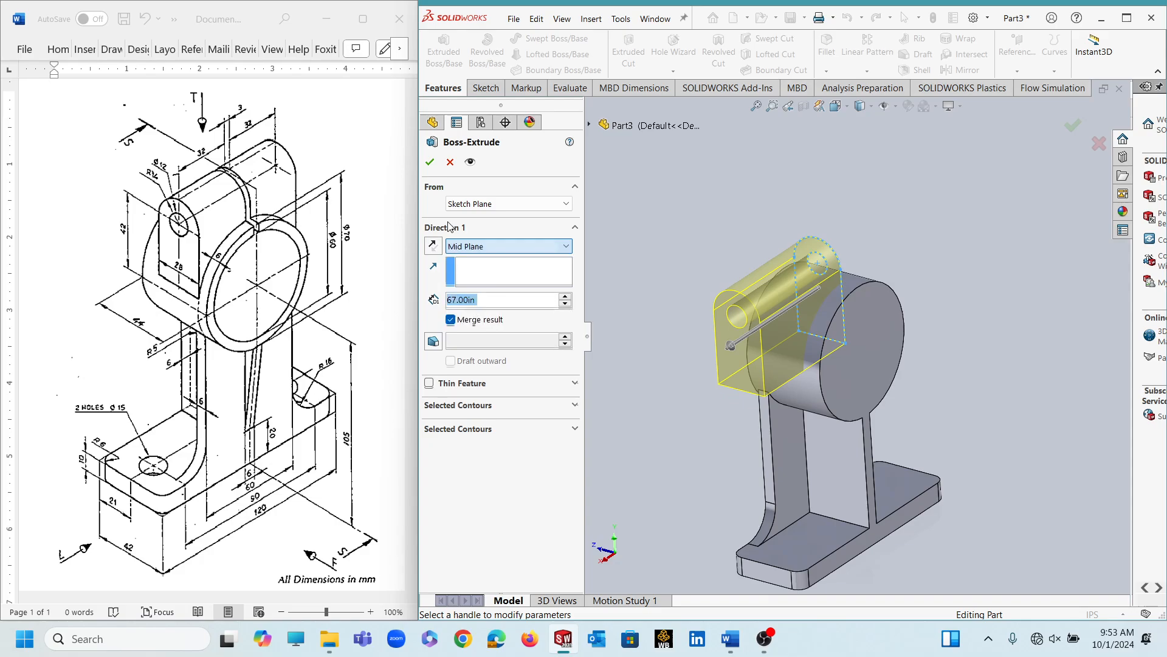
left_click(430, 163)
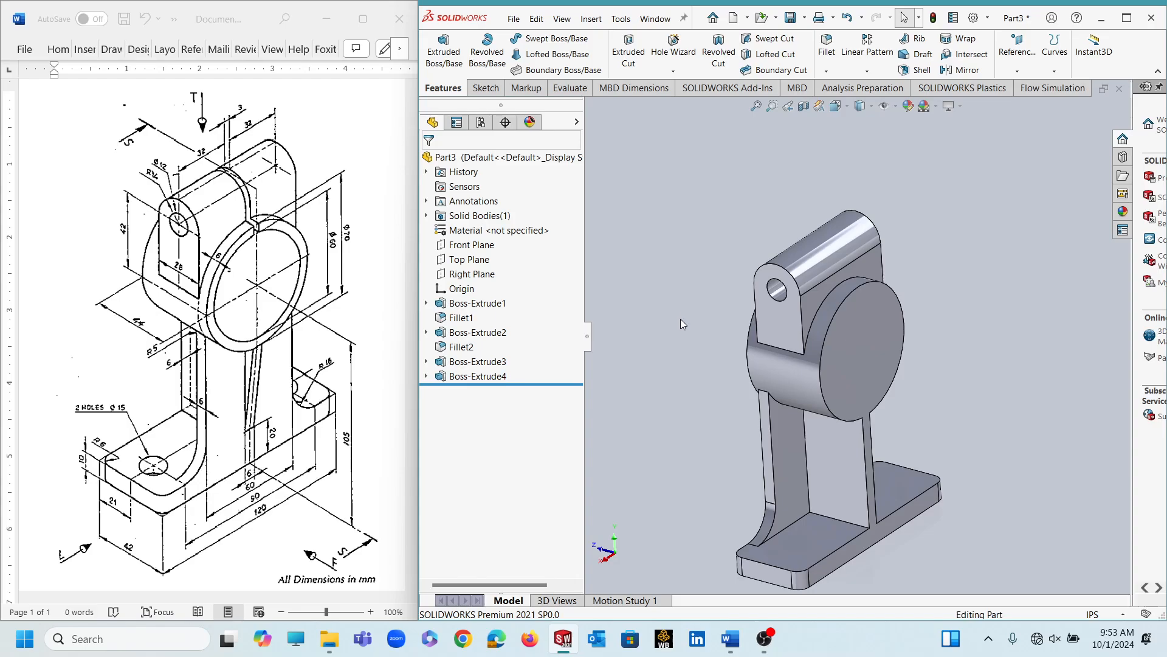
Step: Sketch a circle about 47 in in diameter on the cylindrical head's front face, concentric with its outer edge
middle_click_drag(681, 319, 898, 403)
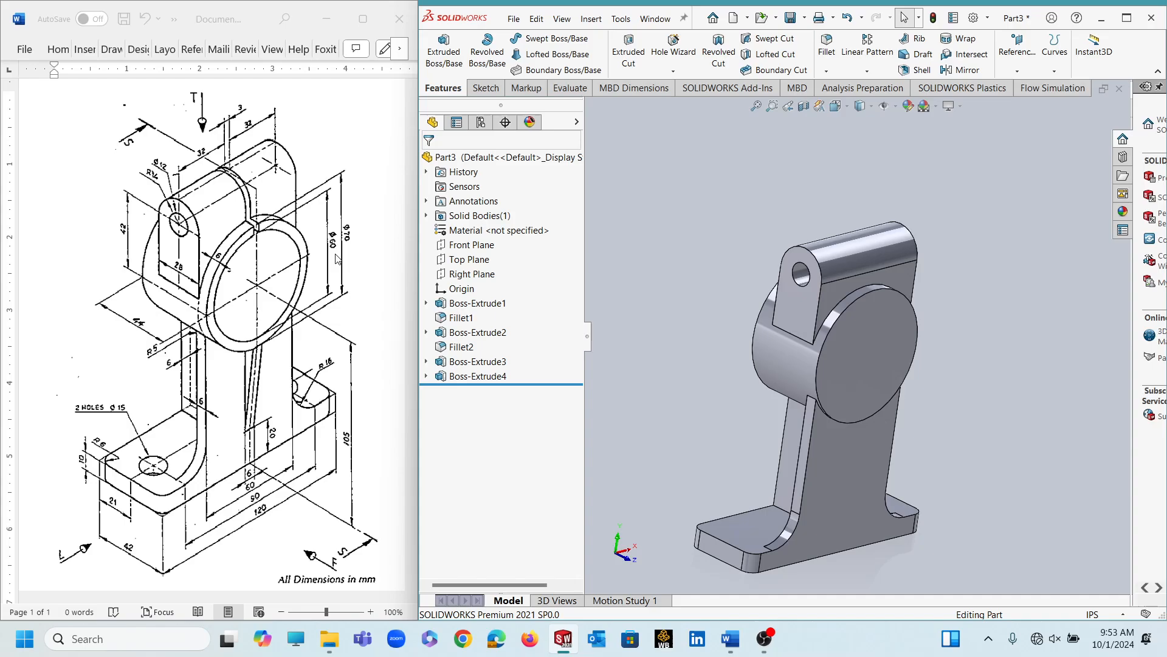
left_click(881, 365)
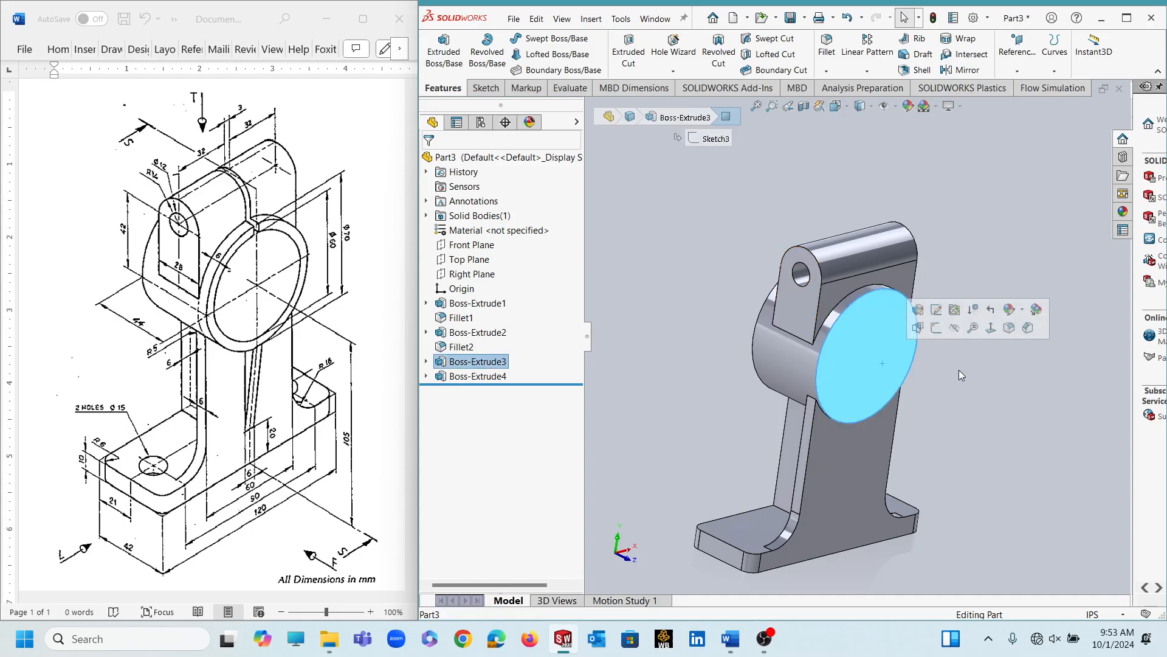
left_click(987, 334)
left_click(484, 87)
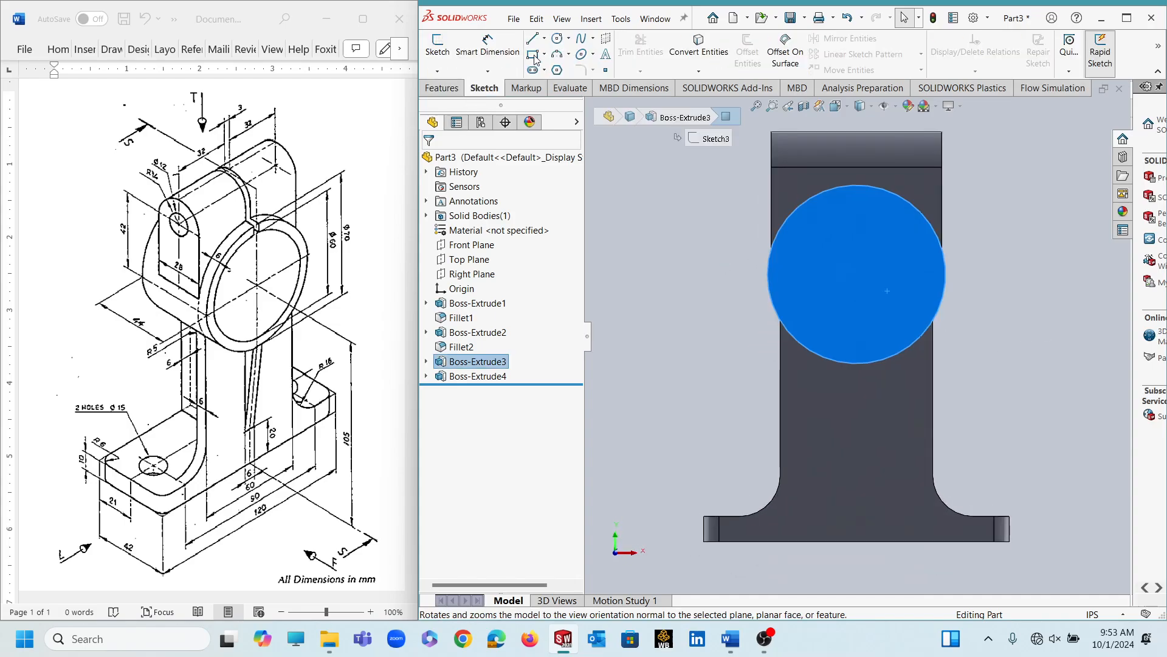
left_click(562, 38)
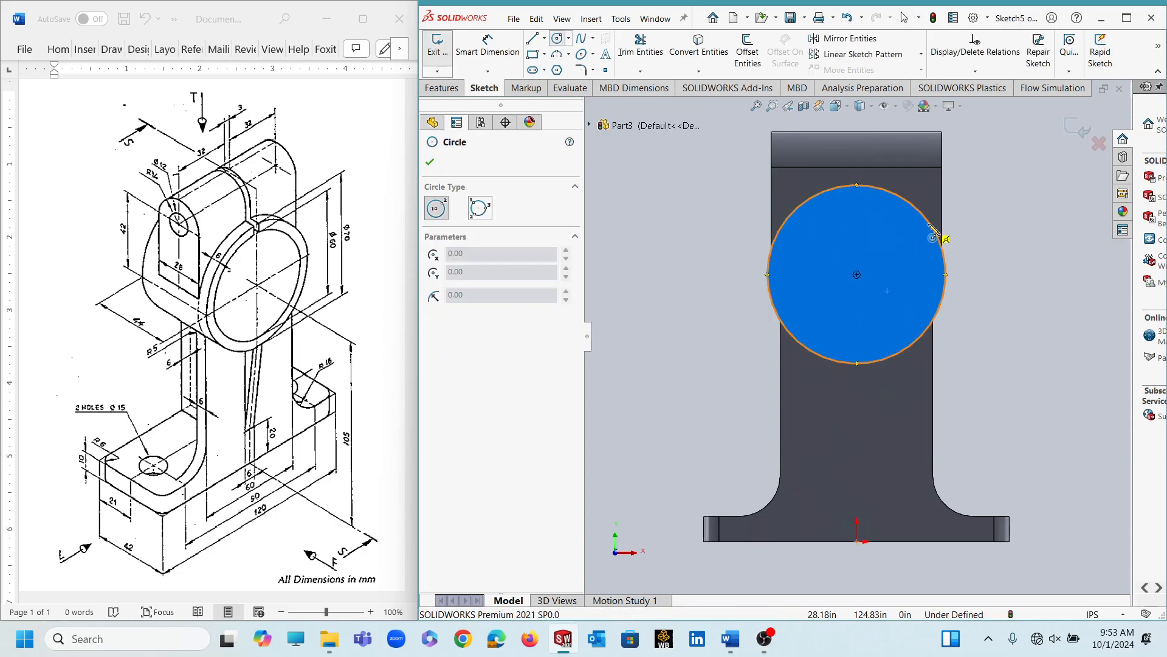
left_click(857, 275)
left_click(892, 227)
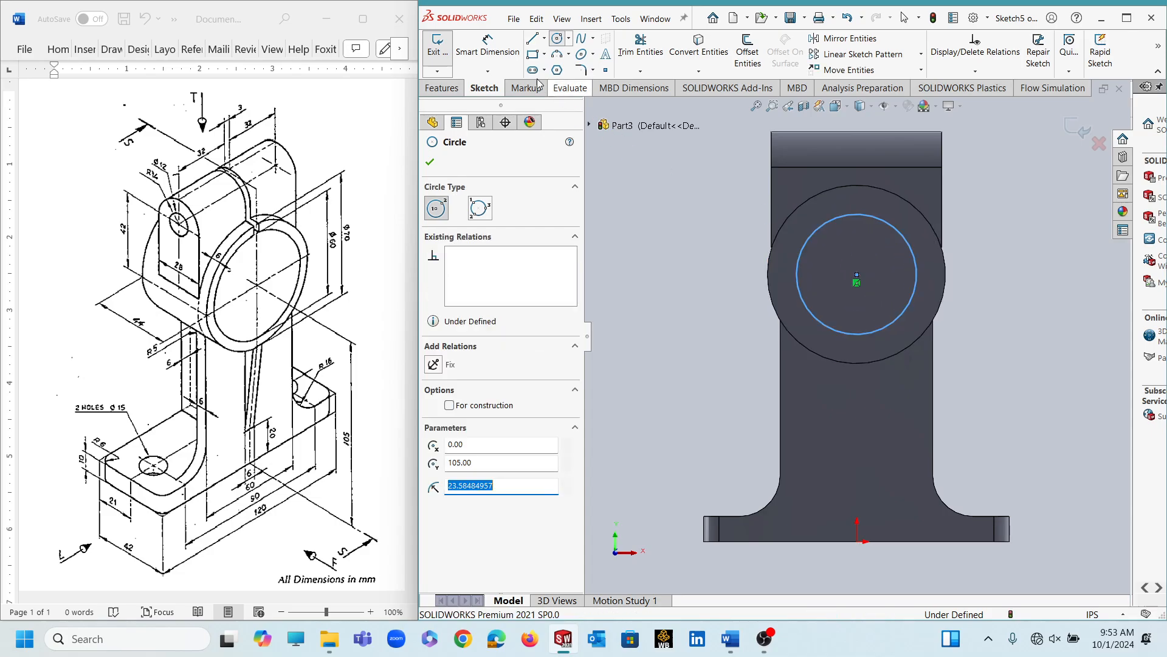
Step: Dimension the circle's diameter at 60 in and finish the sketch
left_click(488, 46)
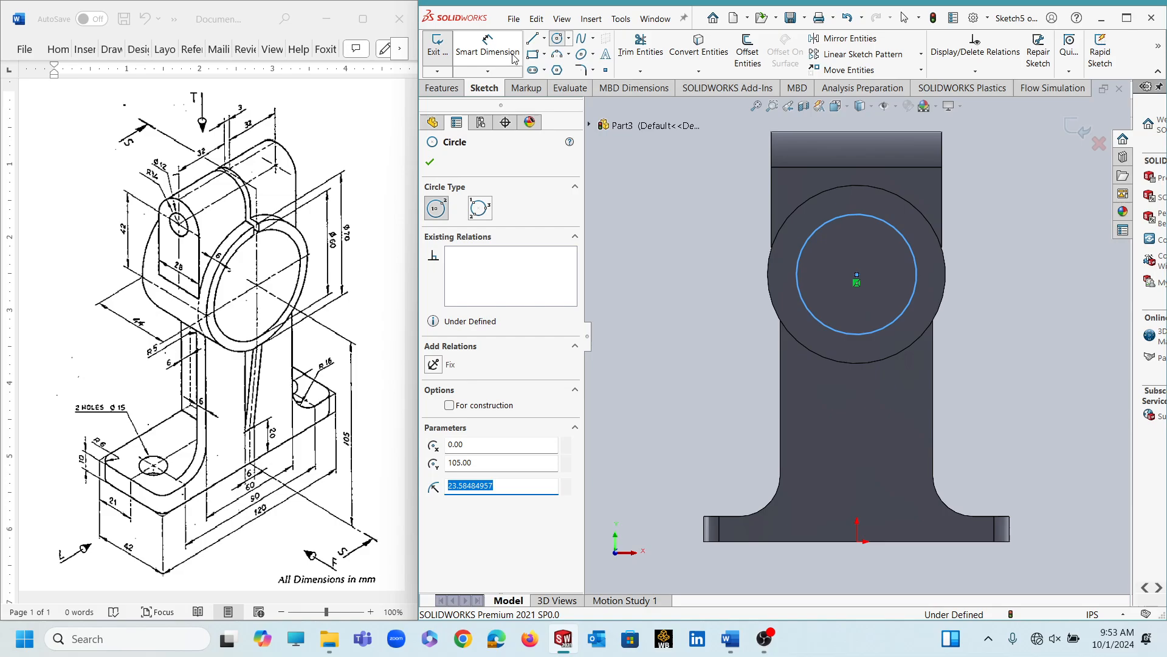
left_click(917, 275)
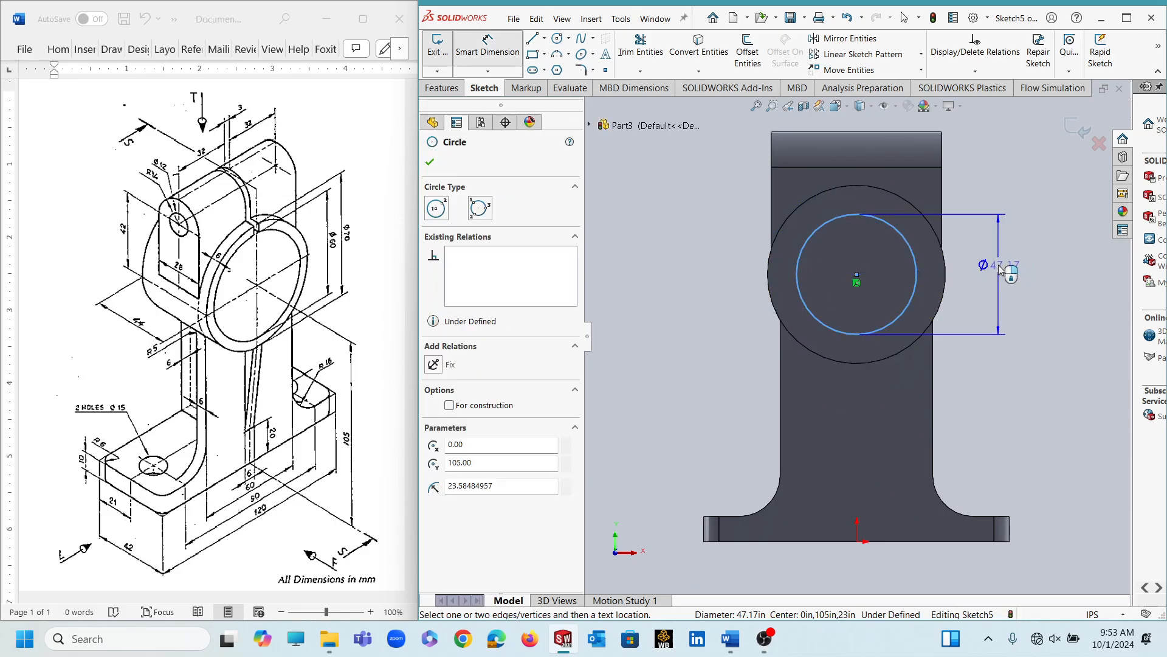
left_click(999, 265)
left_click(1001, 269)
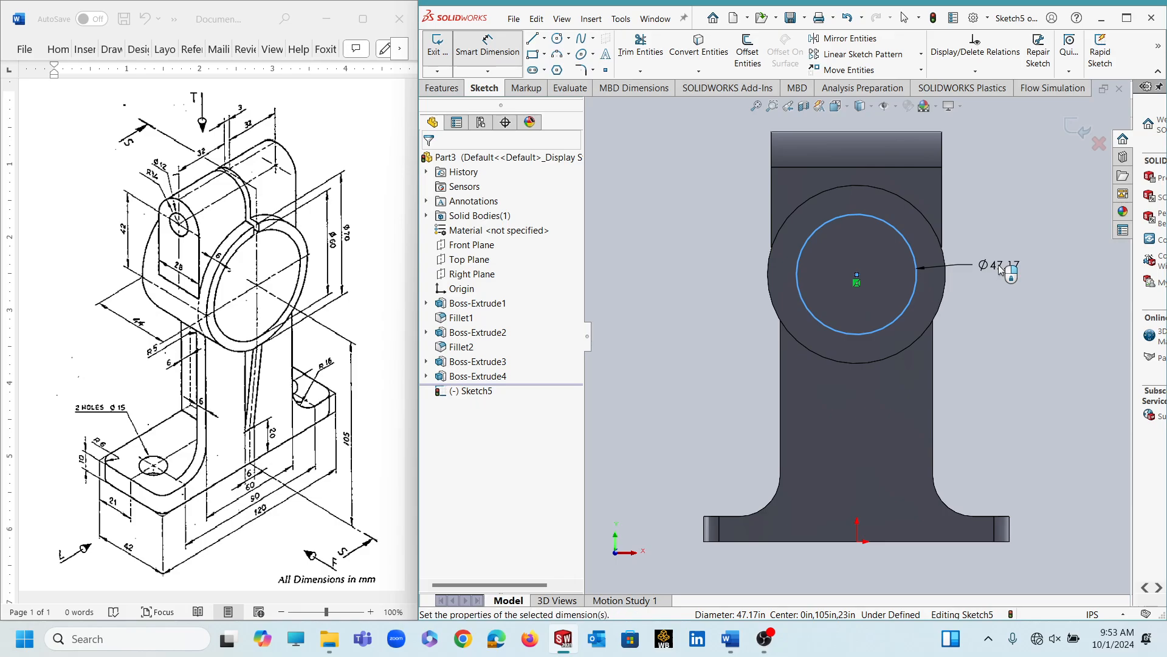
type("60")
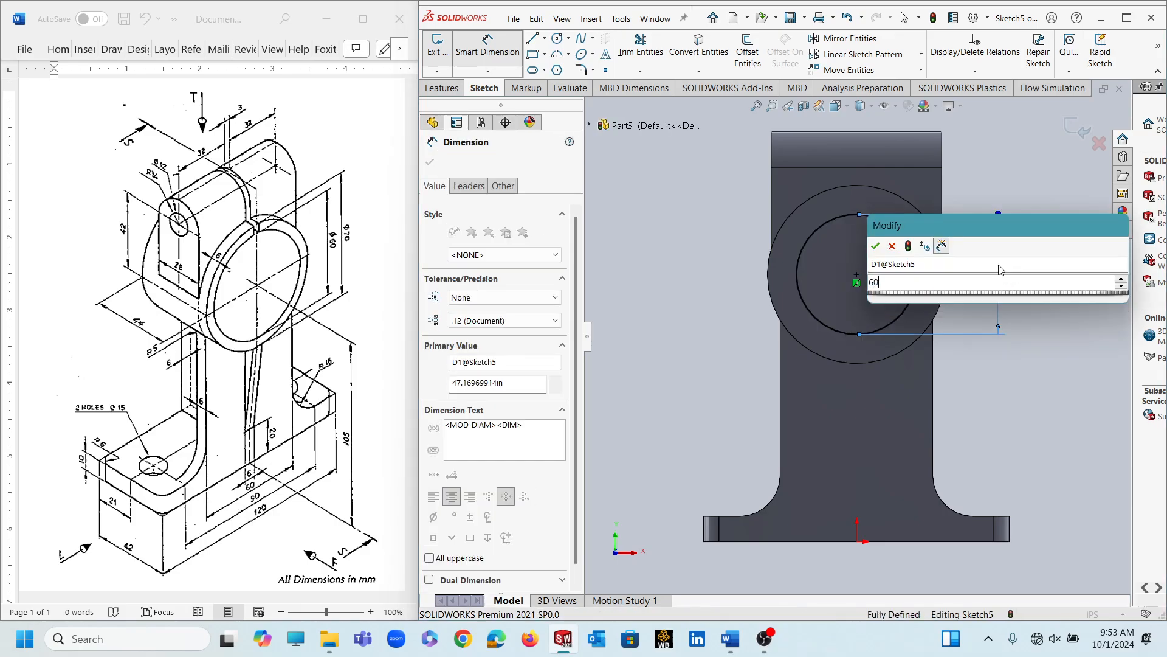
key("Escape")
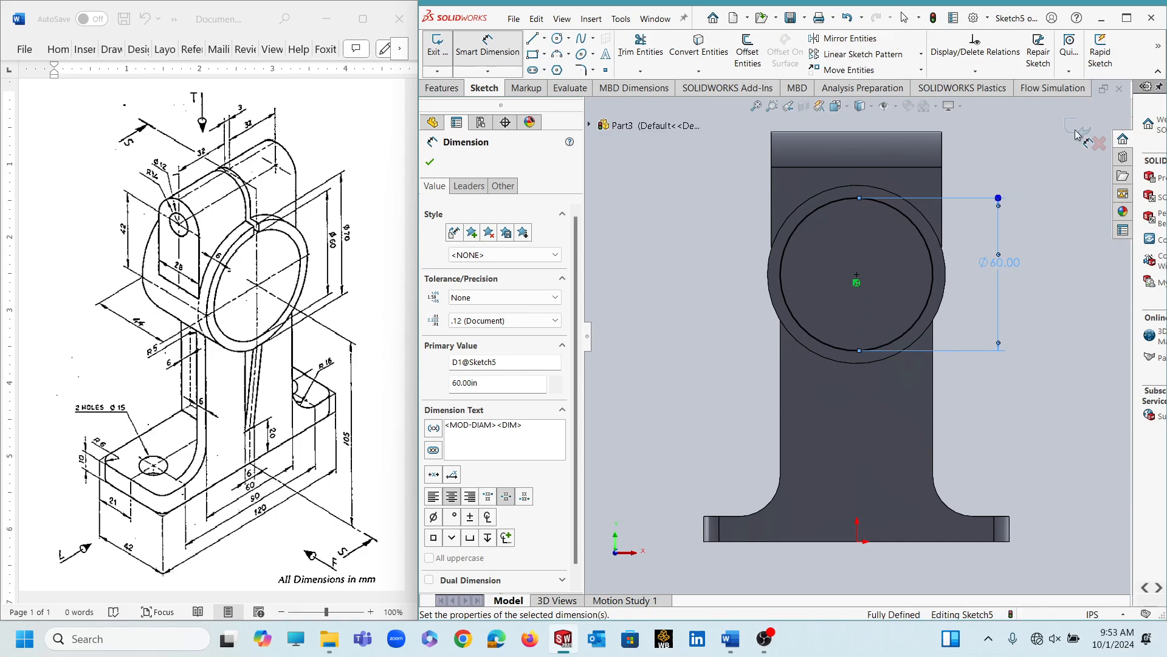
left_click(749, 281)
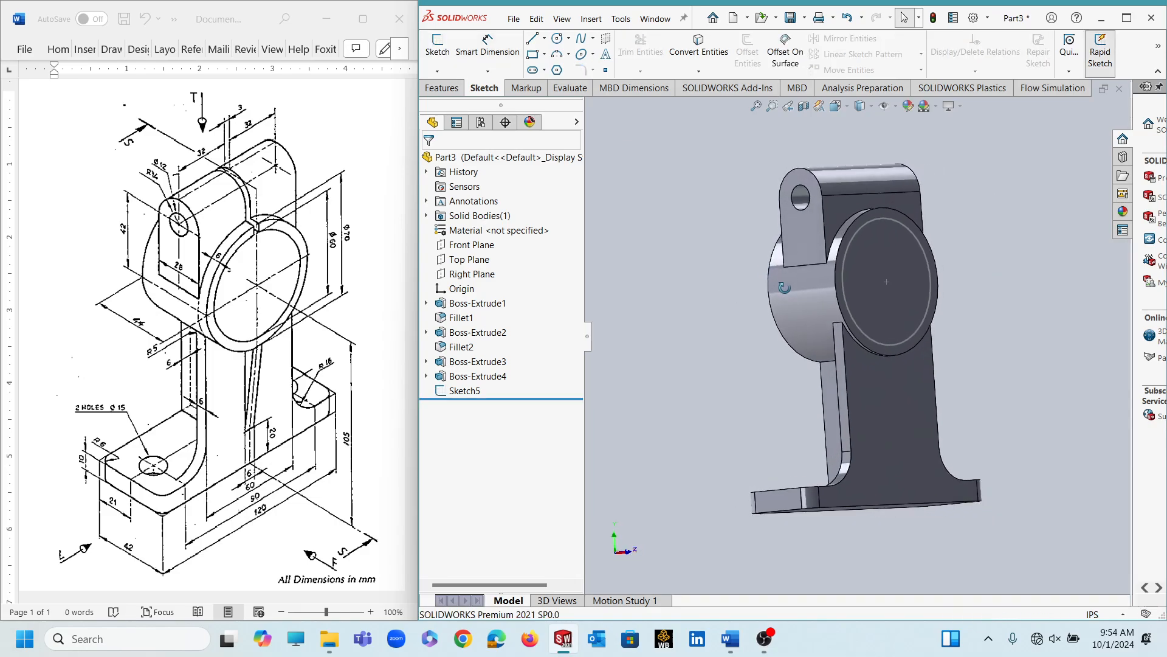
Step: Cut the 60 in circle through the cylindrical head with an Extruded Cut set to Through All
left_click(465, 391)
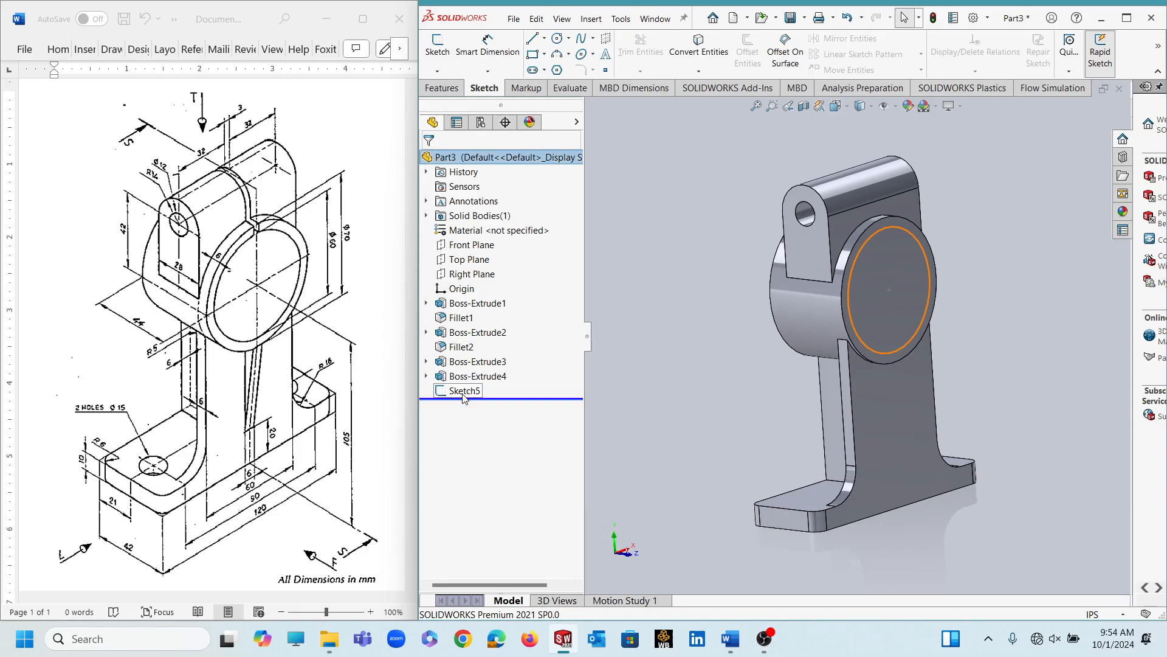
left_click(444, 88)
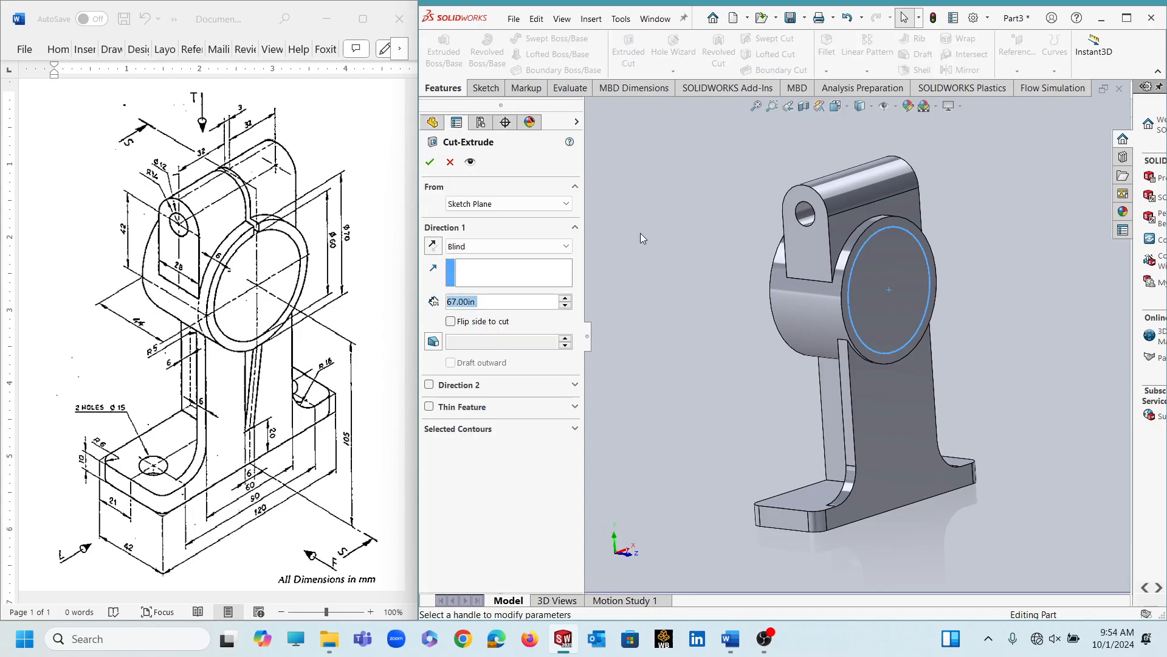
left_click(553, 247)
left_click(549, 272)
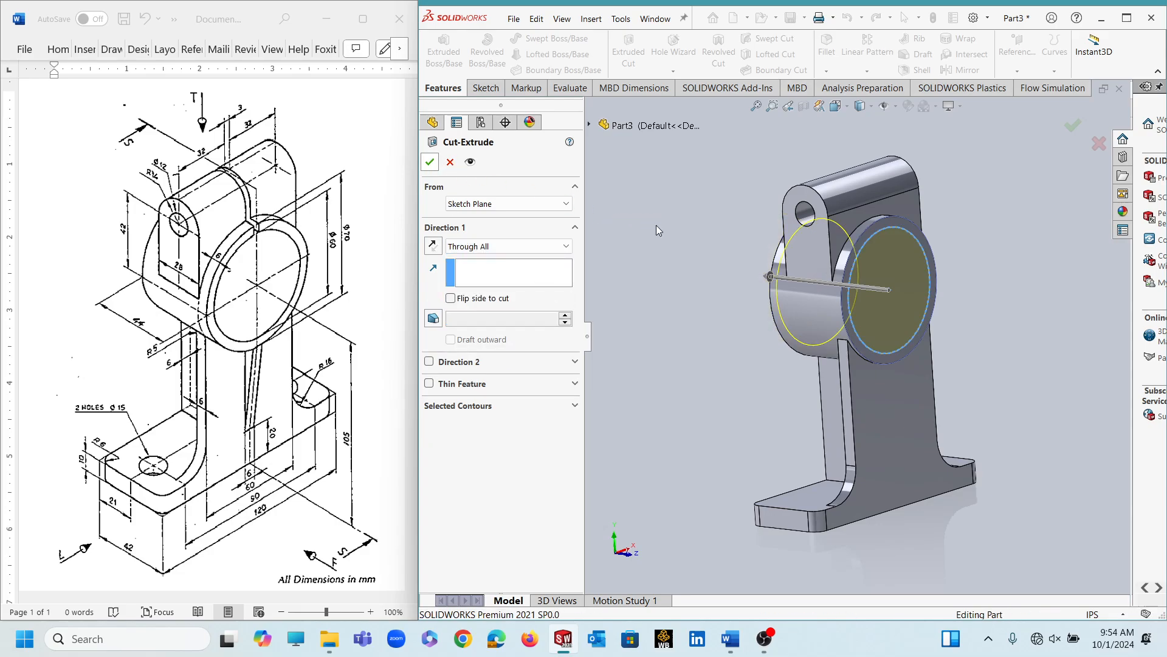
key("Return")
mouse_move(701, 297)
middle_mouse_down()
mouse_move(837, 282)
mouse_move(854, 292)
mouse_move(689, 318)
mouse_move(669, 337)
mouse_move(696, 349)
middle_mouse_up()
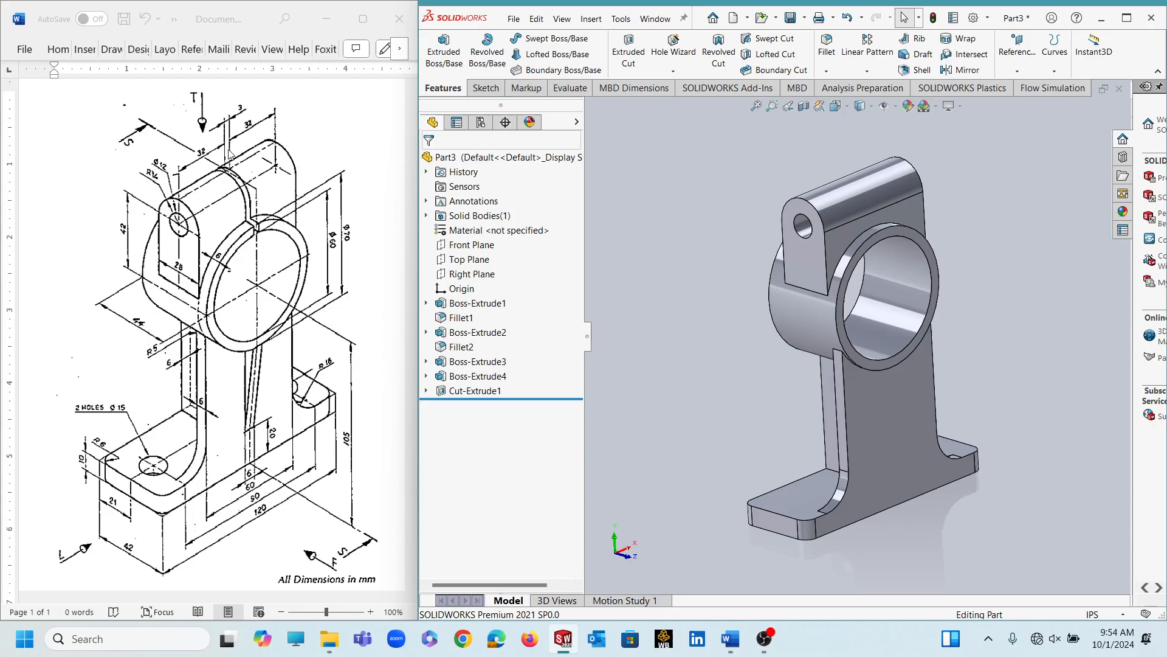
Step: On the ring's front face, sketch a narrow center rectangle about 10.3 in wide, centred on the lug's top edge and reaching down into the bore
left_click(885, 366)
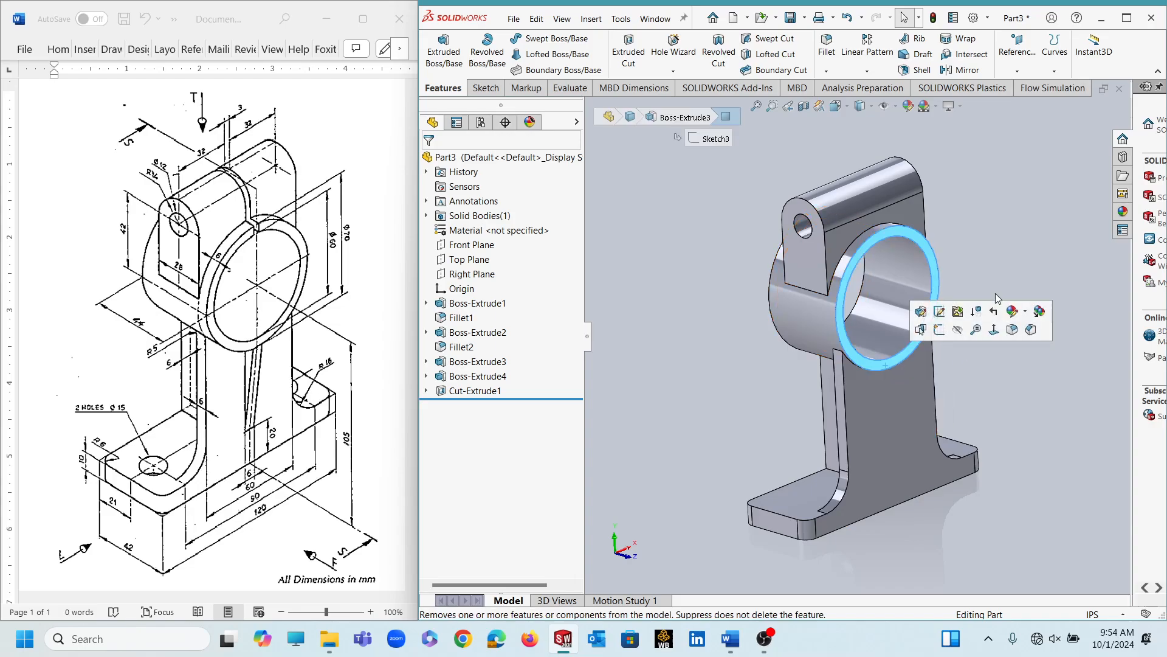
left_click(995, 330)
scroll(906, 144, "down", 2)
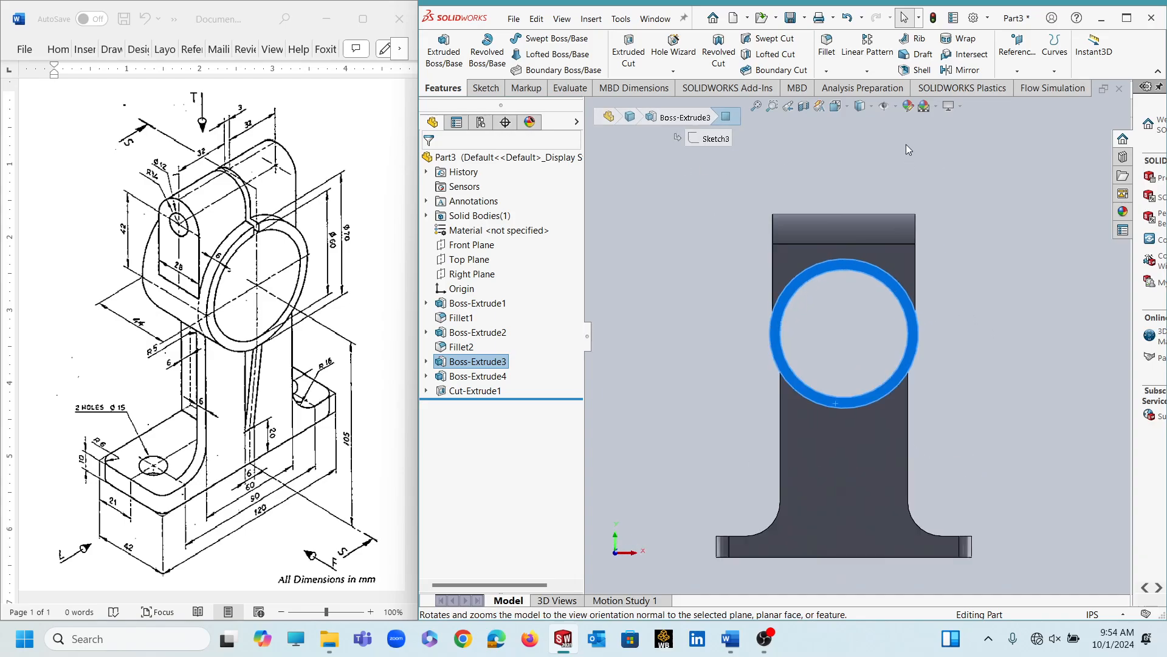
left_click(486, 88)
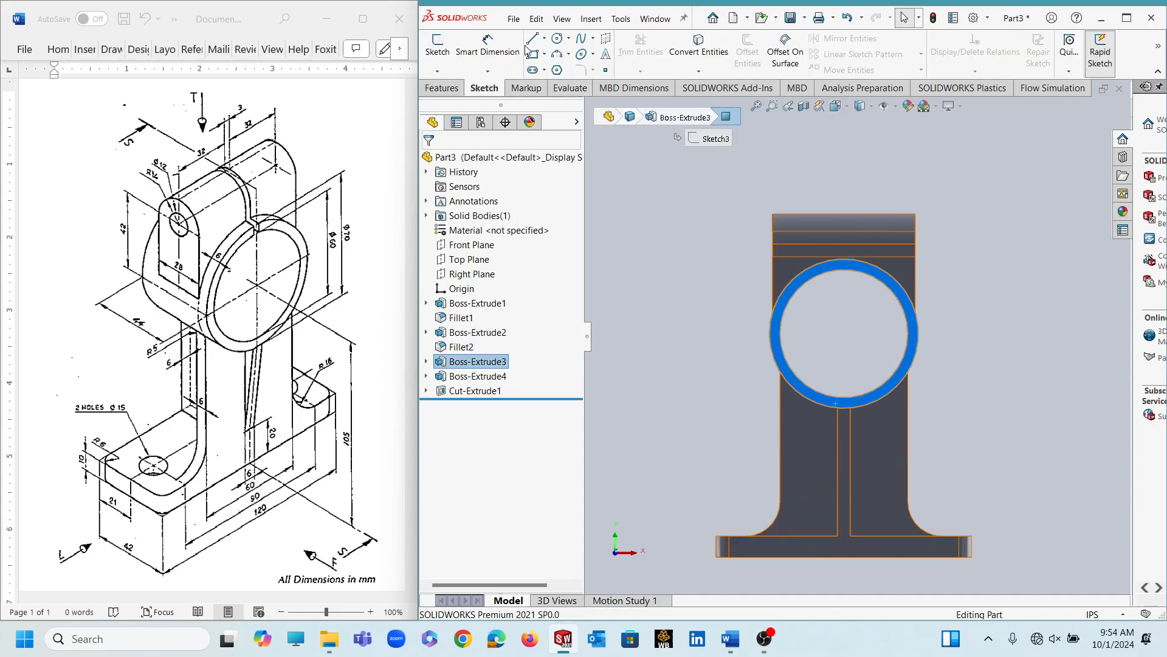
left_click(544, 55)
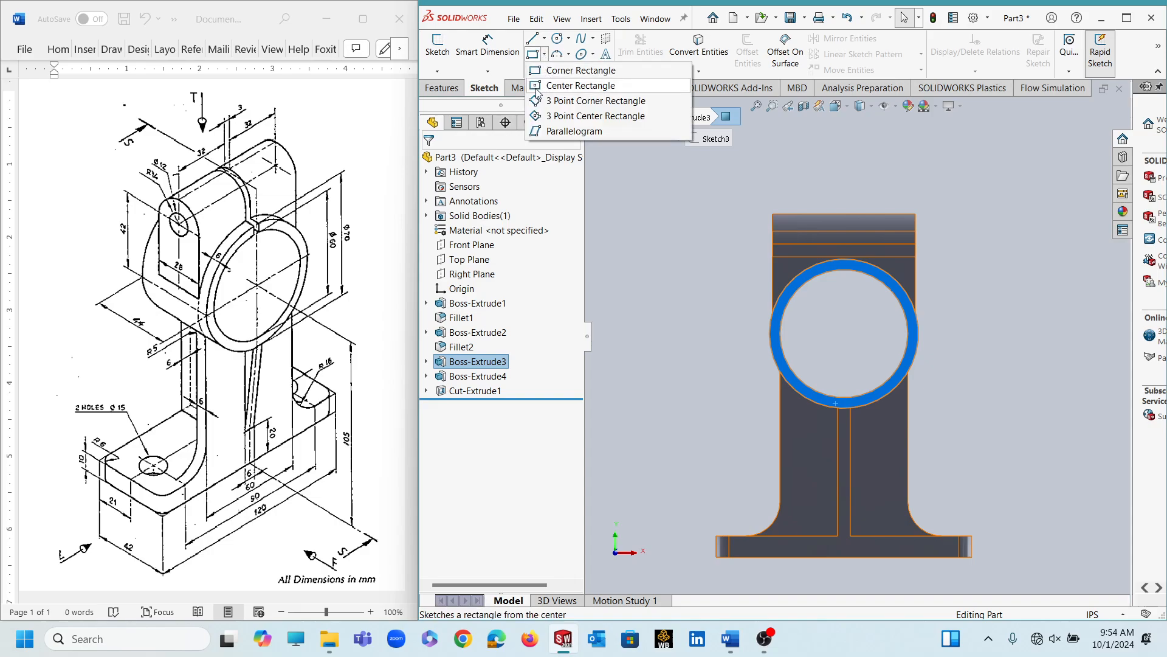
left_click(537, 91)
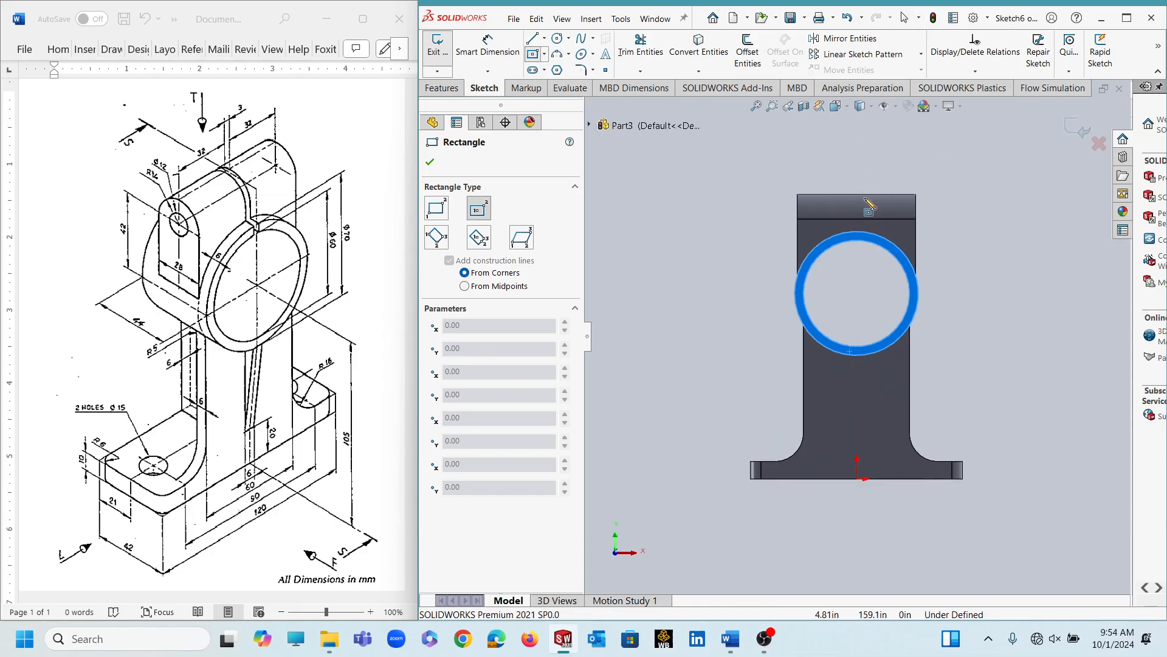
left_click(858, 195)
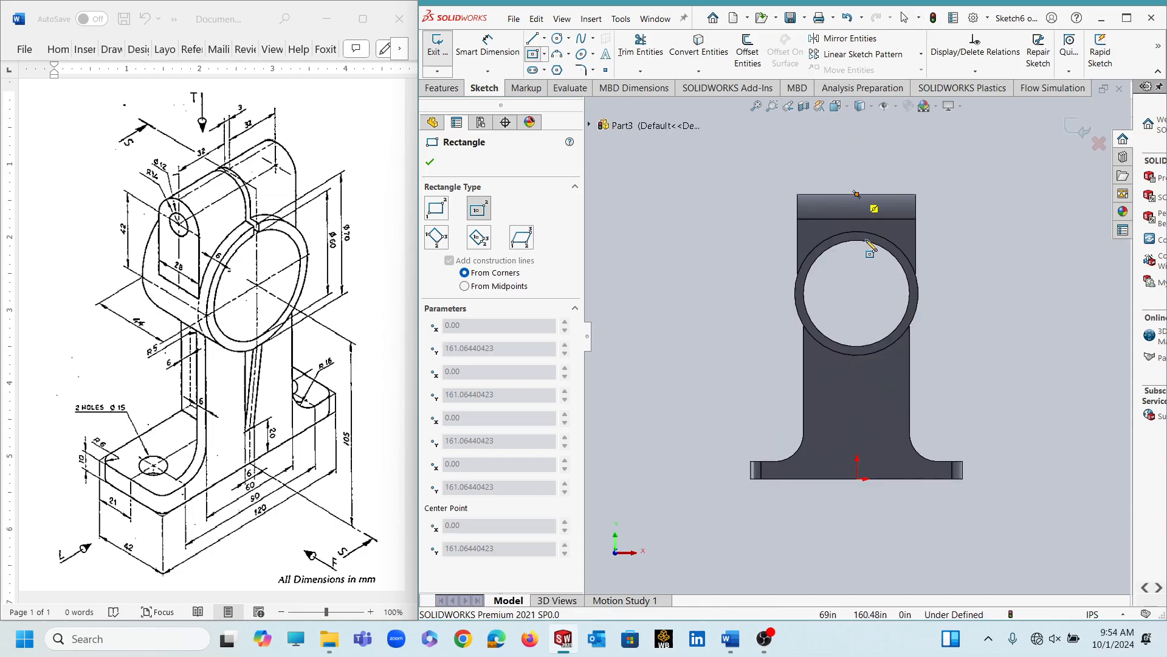
left_click(867, 275)
key("Escape")
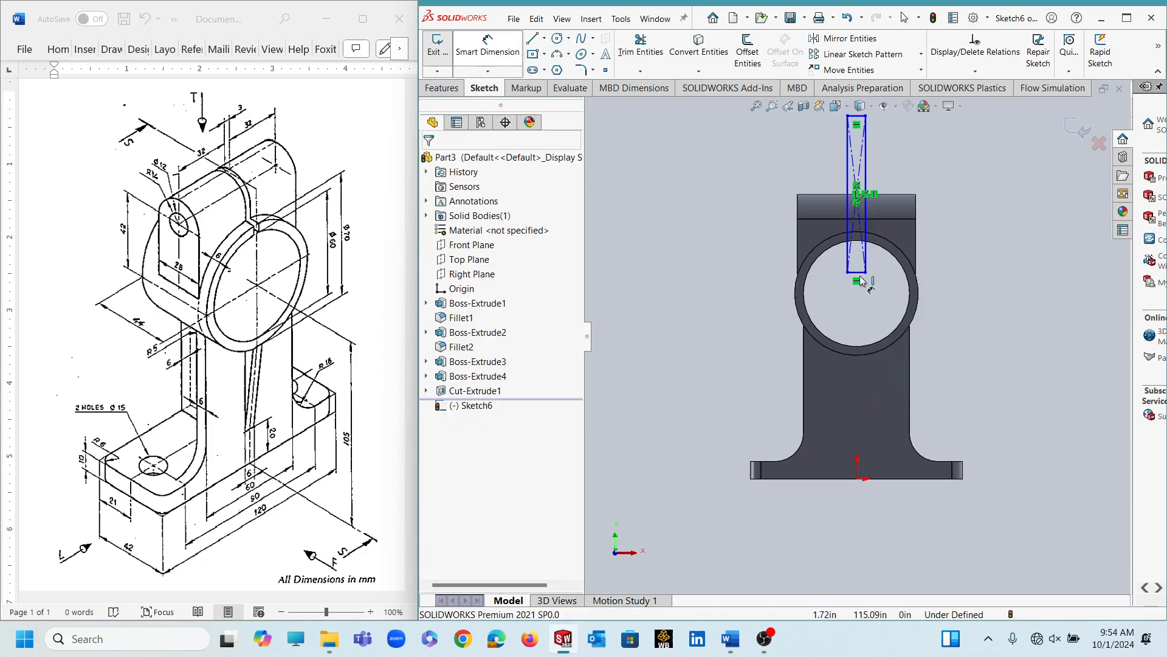
Step: Dimension the rectangle's width at 3 in and finish the sketch
left_click(865, 307)
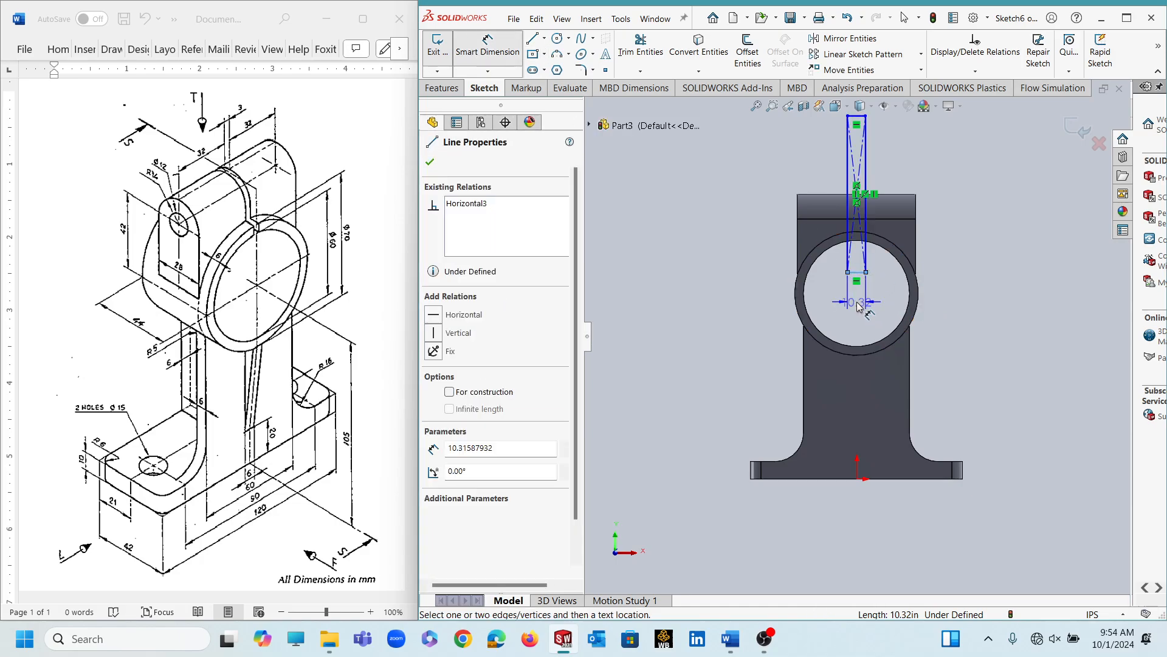
left_click(861, 306)
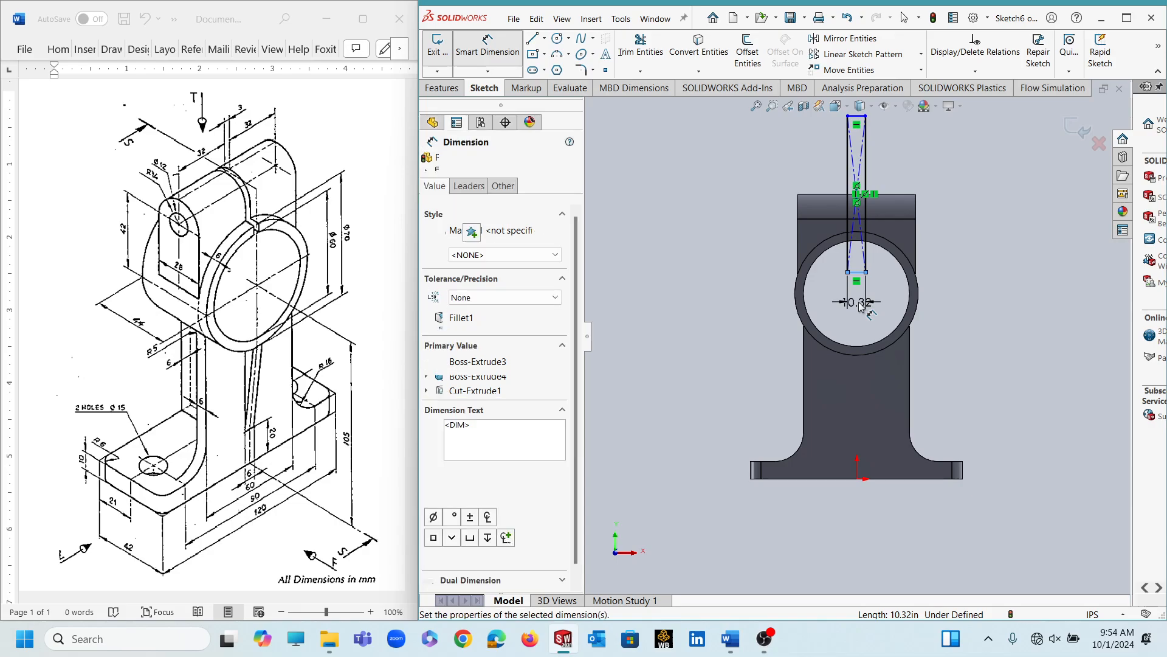
type("3")
key("Return")
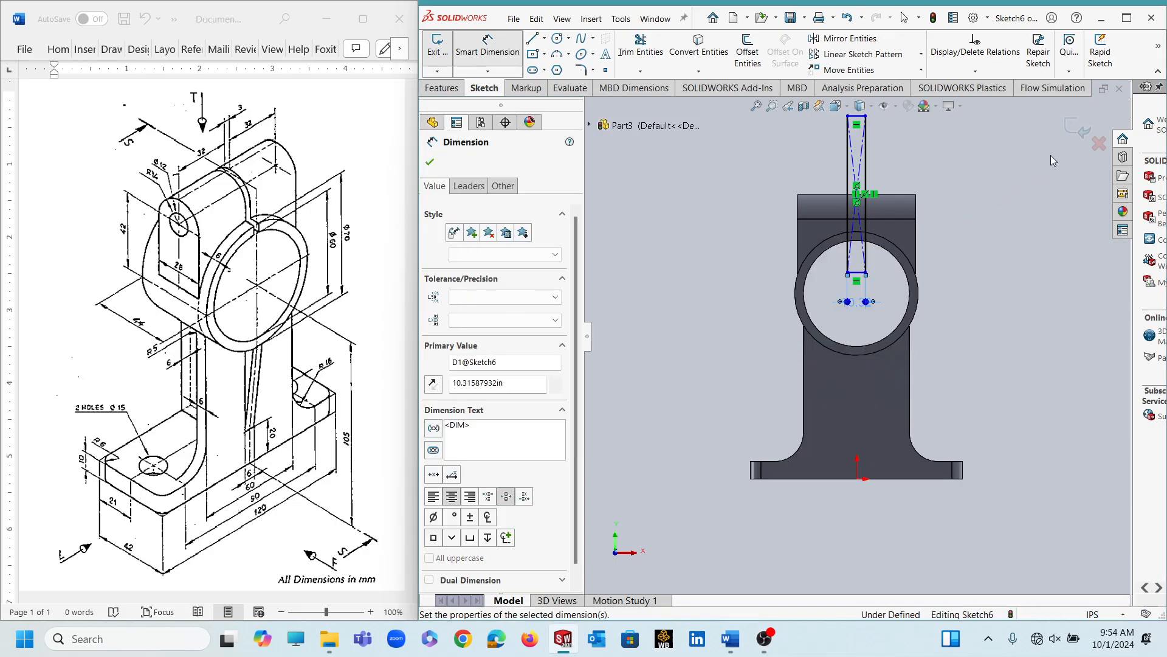
left_click(1070, 131)
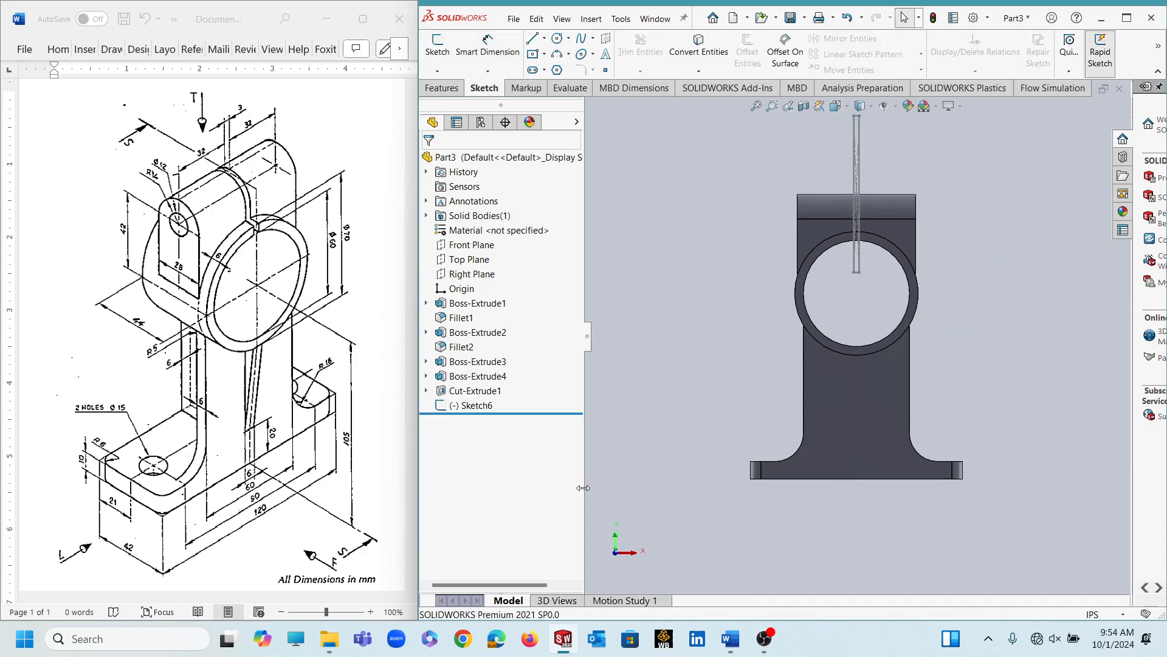
Step: Cut the narrow rectangle through the lug and the ring's upper wall with an Extruded Cut set to Through All
left_click_drag(585, 486, 508, 500)
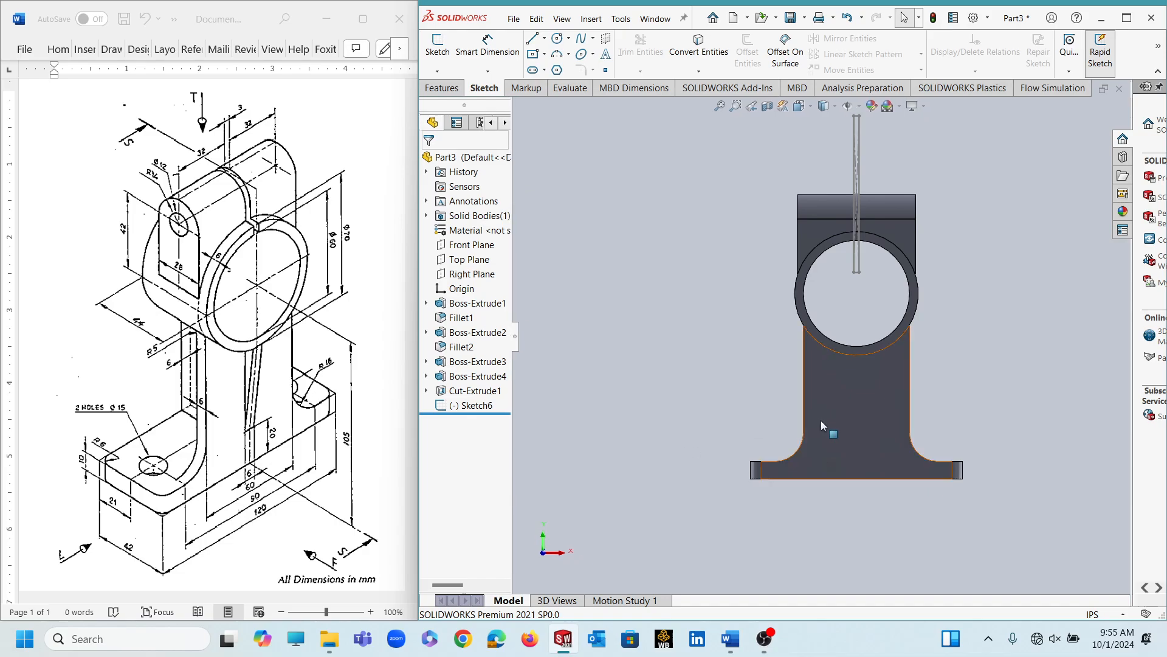
scroll(934, 372, "down", 2)
key("ctrl+7")
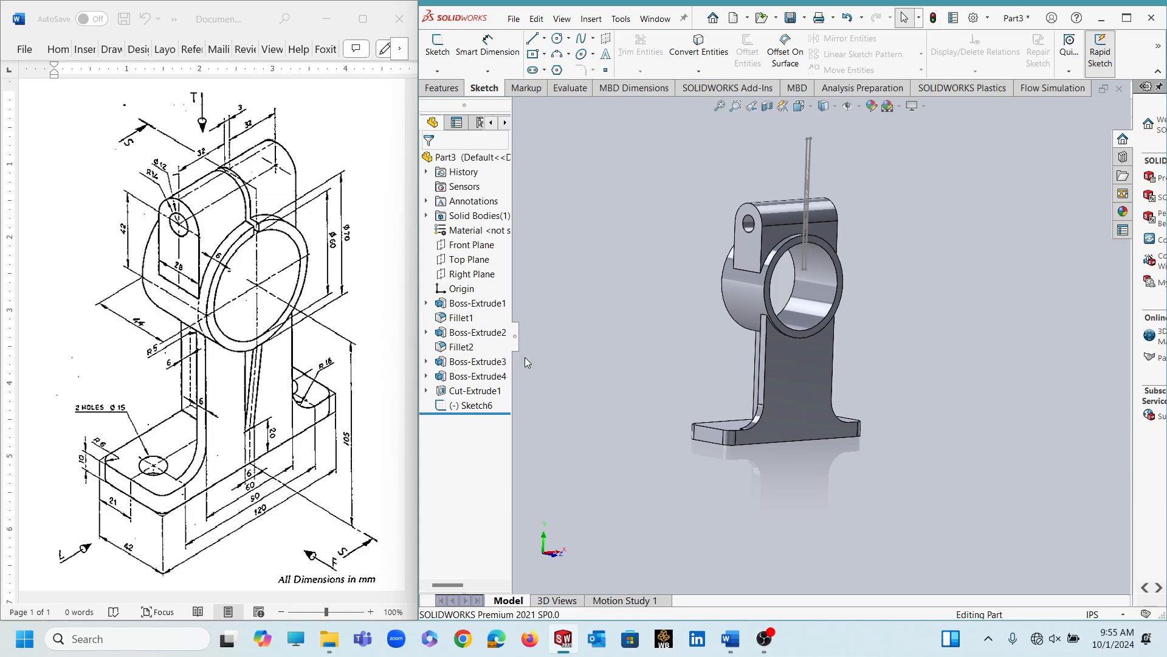
left_click(471, 405)
left_click(438, 89)
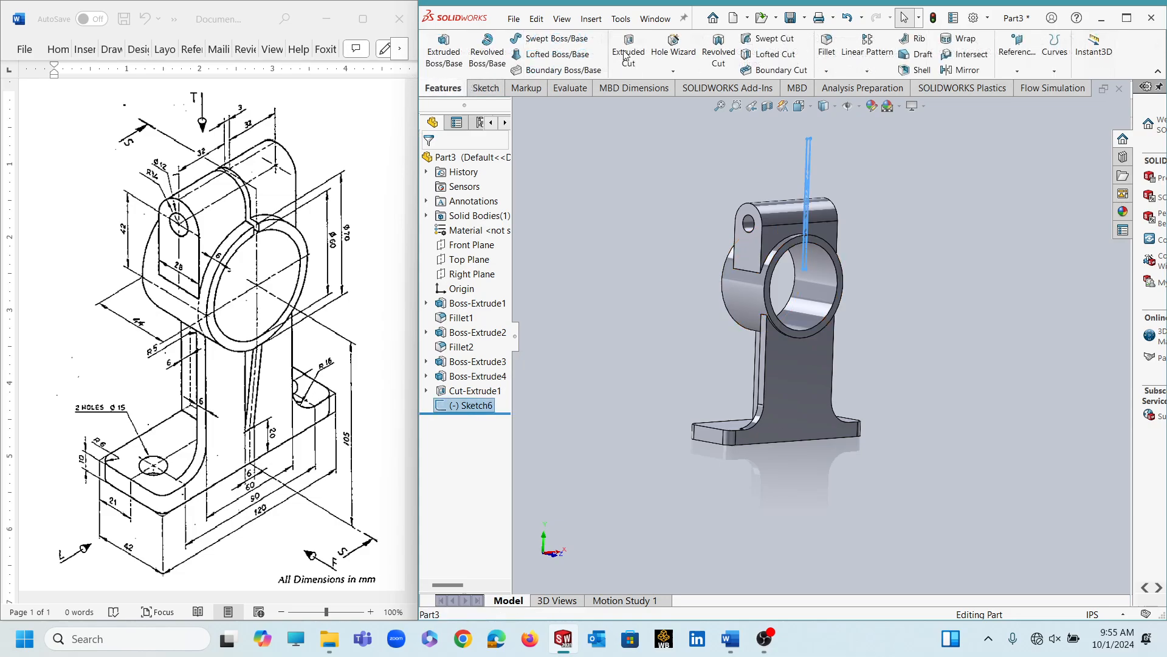
left_click(630, 50)
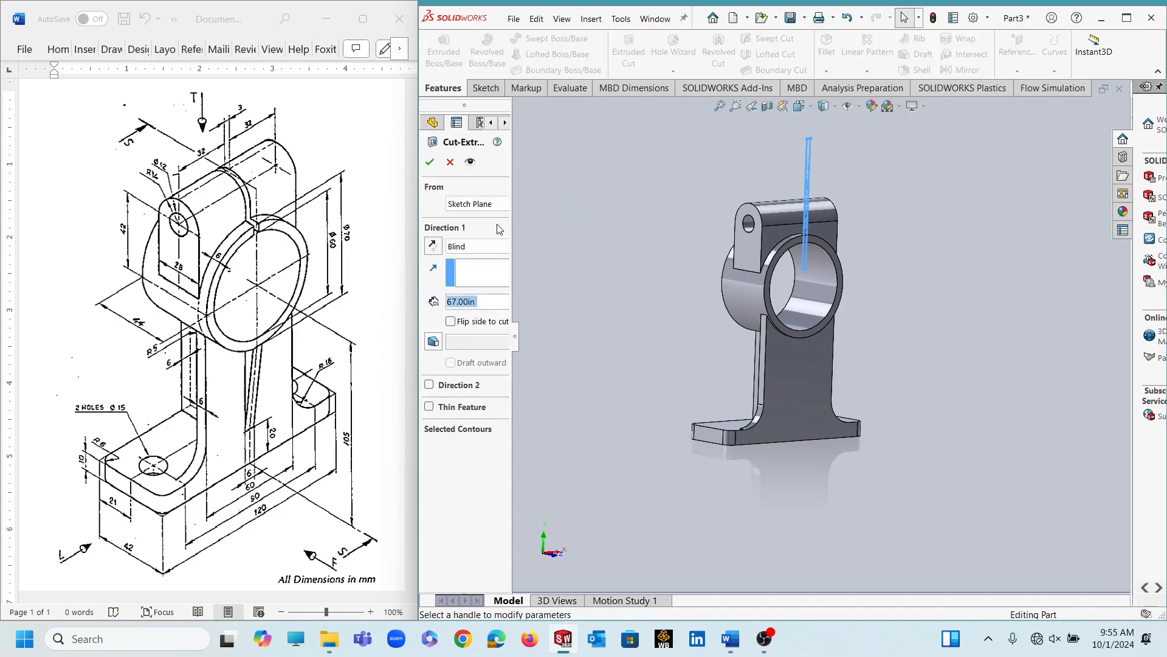
left_click(497, 248)
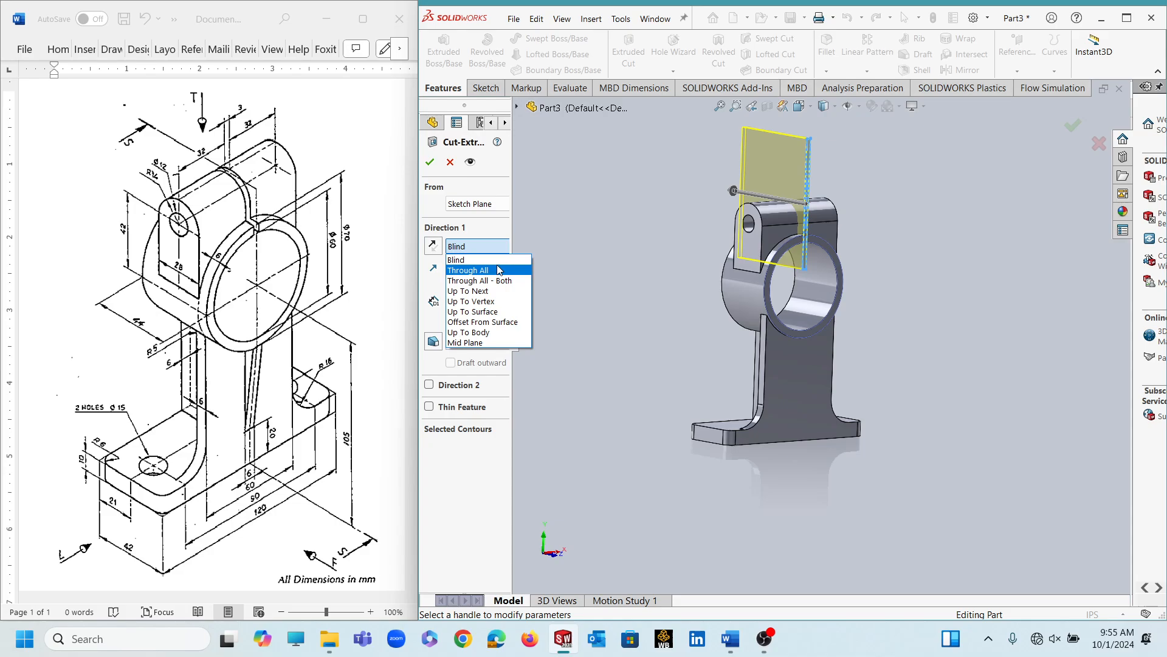
left_click(471, 263)
left_click(432, 169)
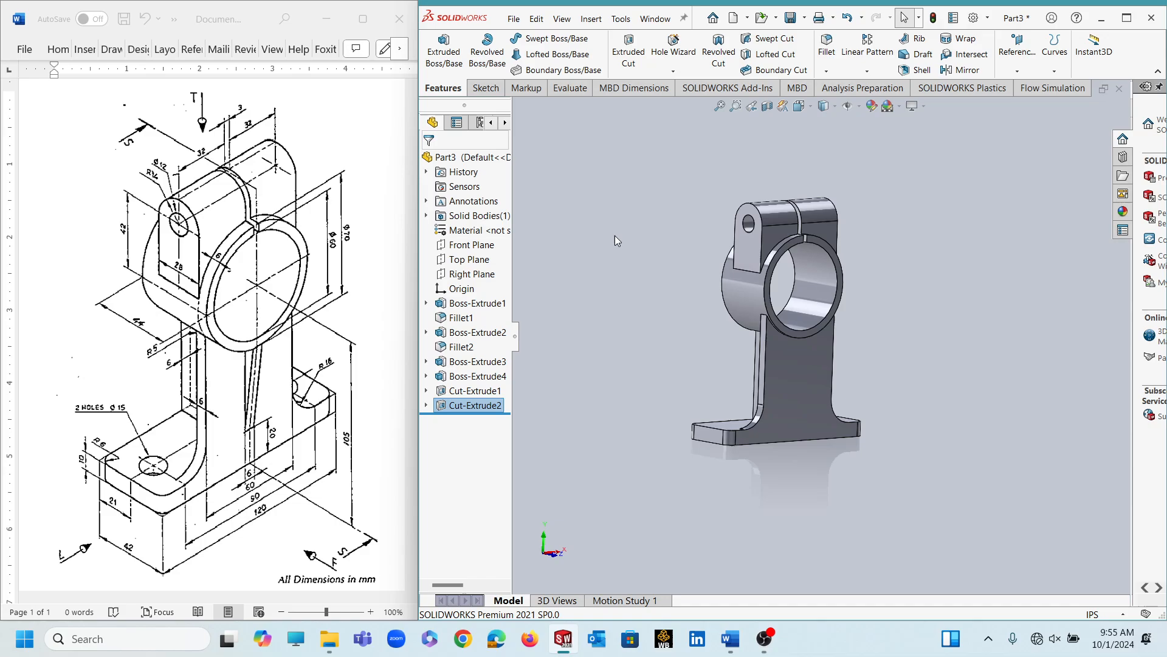
Step: On the Right Plane, sketch a slanted line about 35.8 in long from the upright plate's front edge up to the ring's lower front corner
middle_click_drag(614, 236, 612, 275)
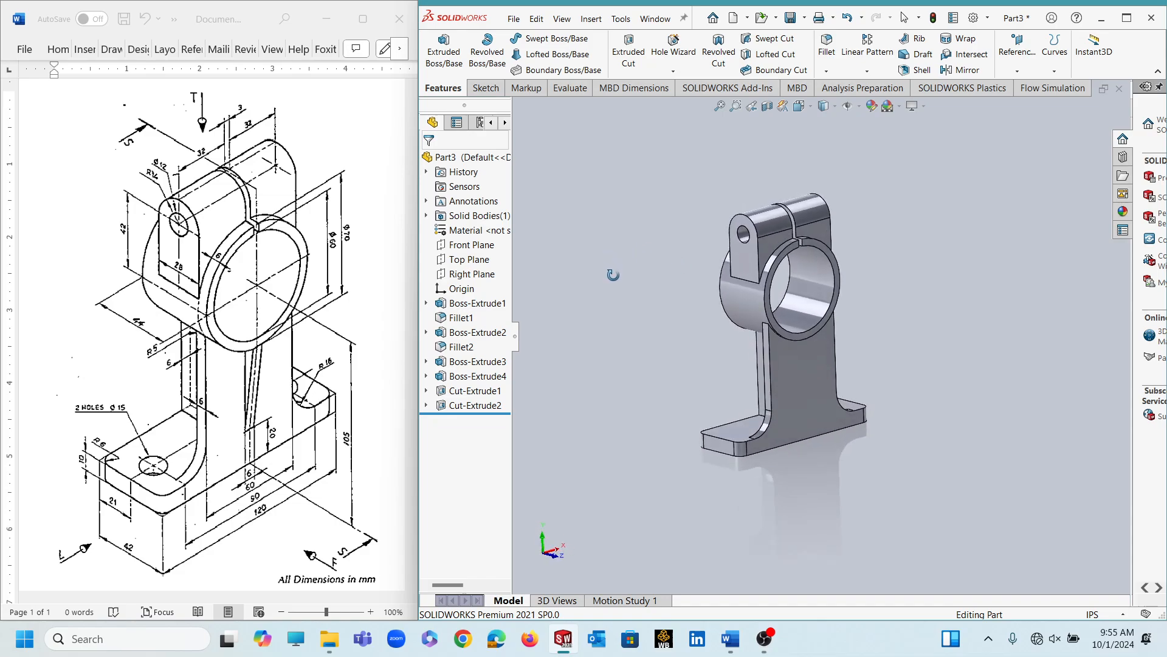
scroll(776, 345, "up", 3)
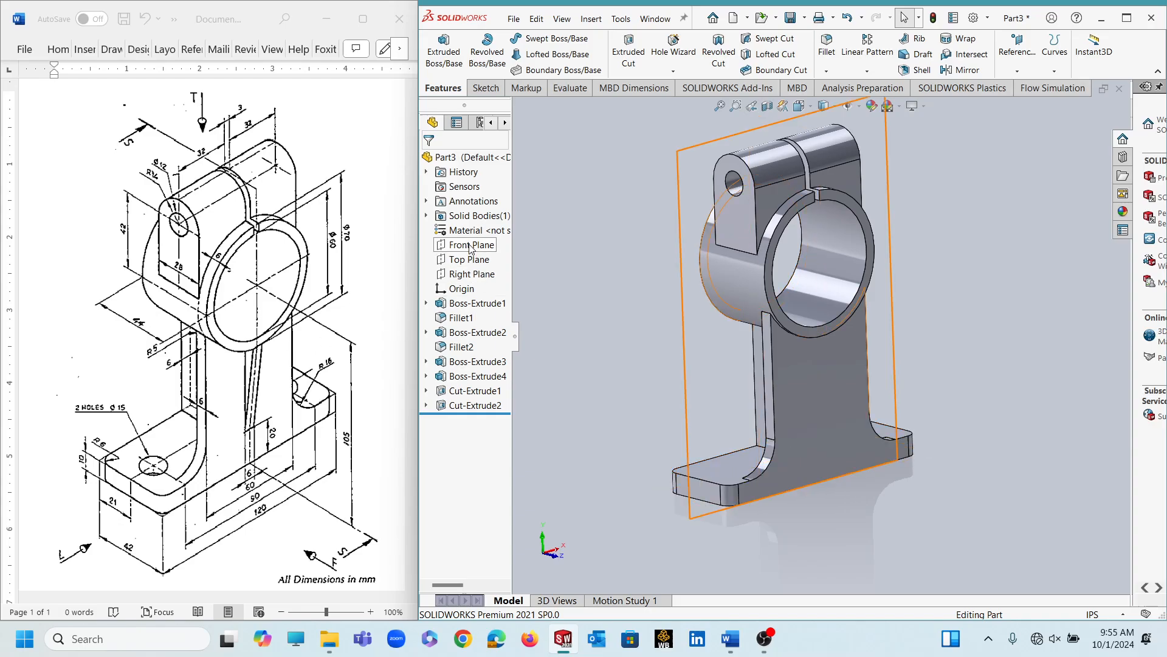
left_click(477, 281)
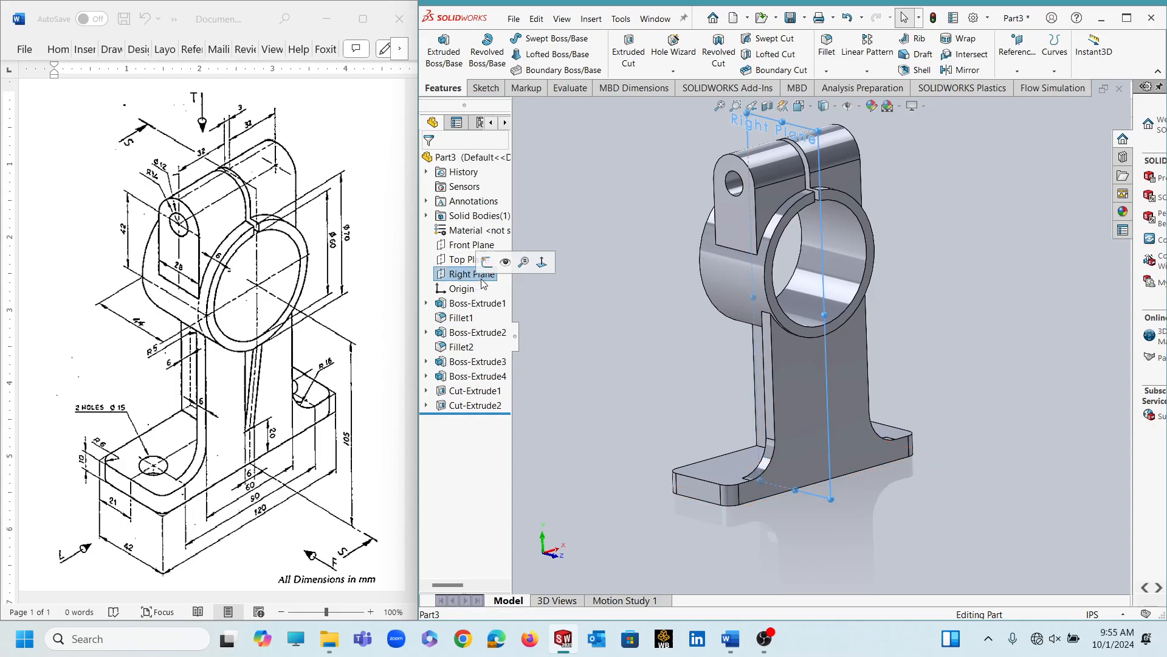
left_click(535, 258)
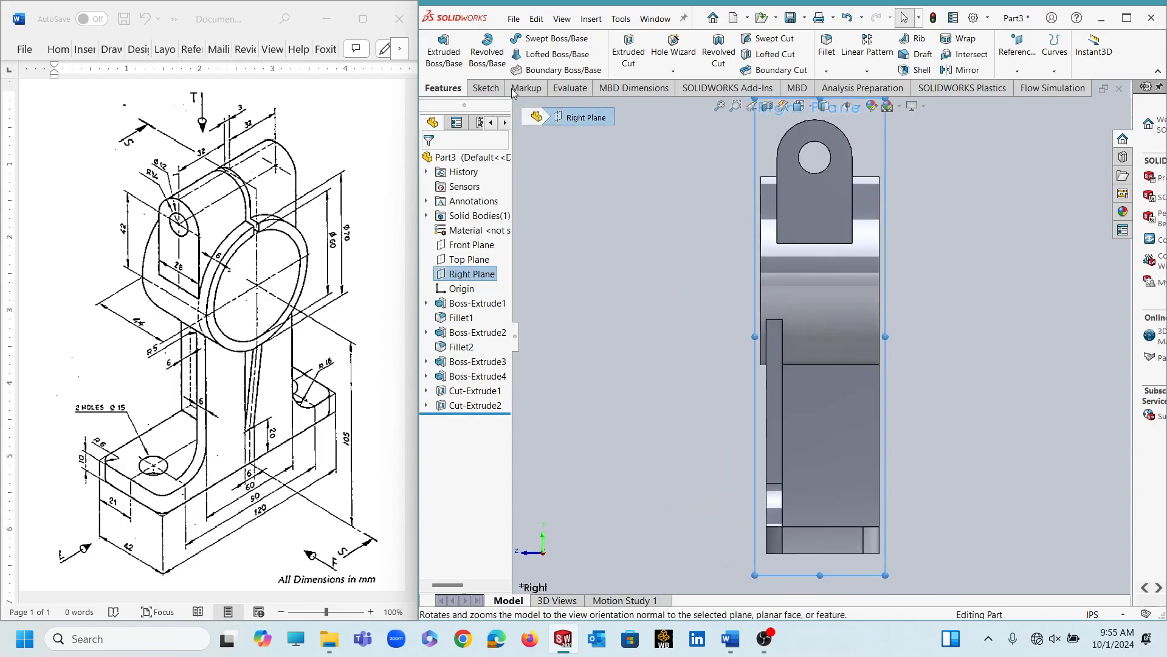
left_click(487, 88)
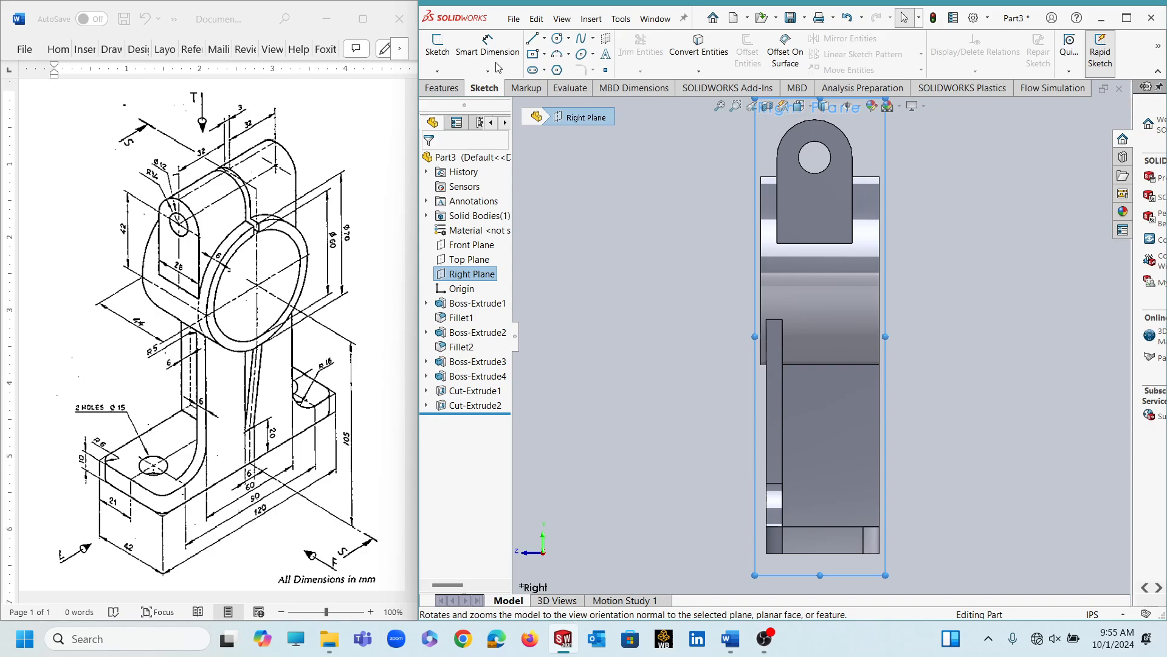
left_click(532, 40)
scroll(771, 475, "down", 3)
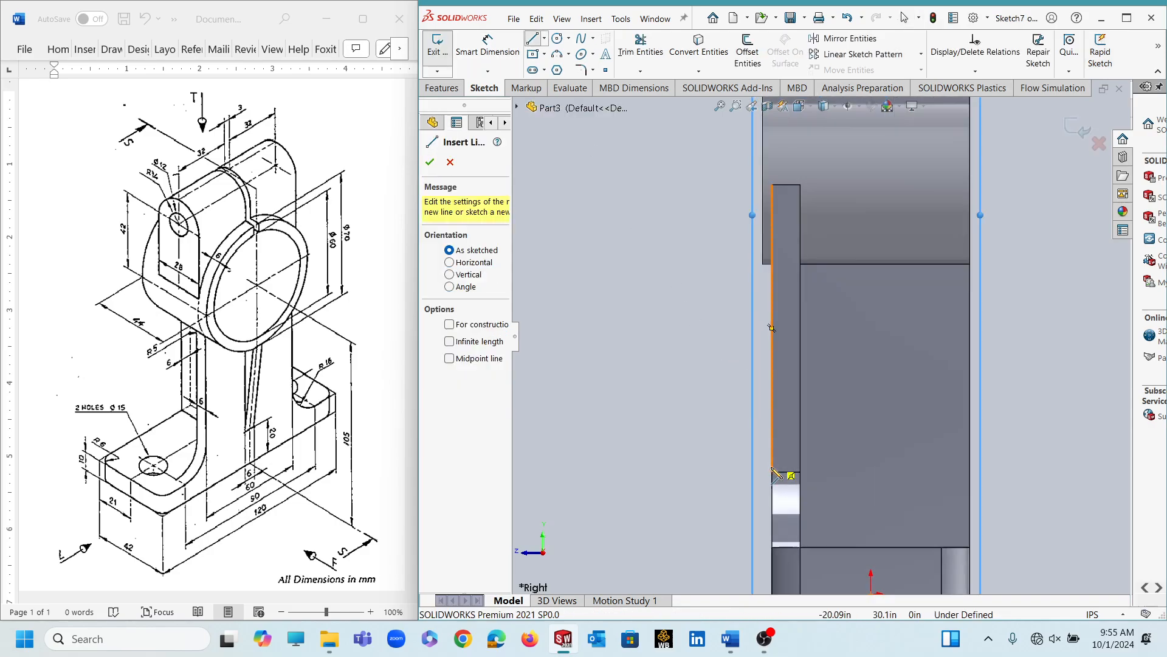
left_click(773, 436)
left_click(764, 267)
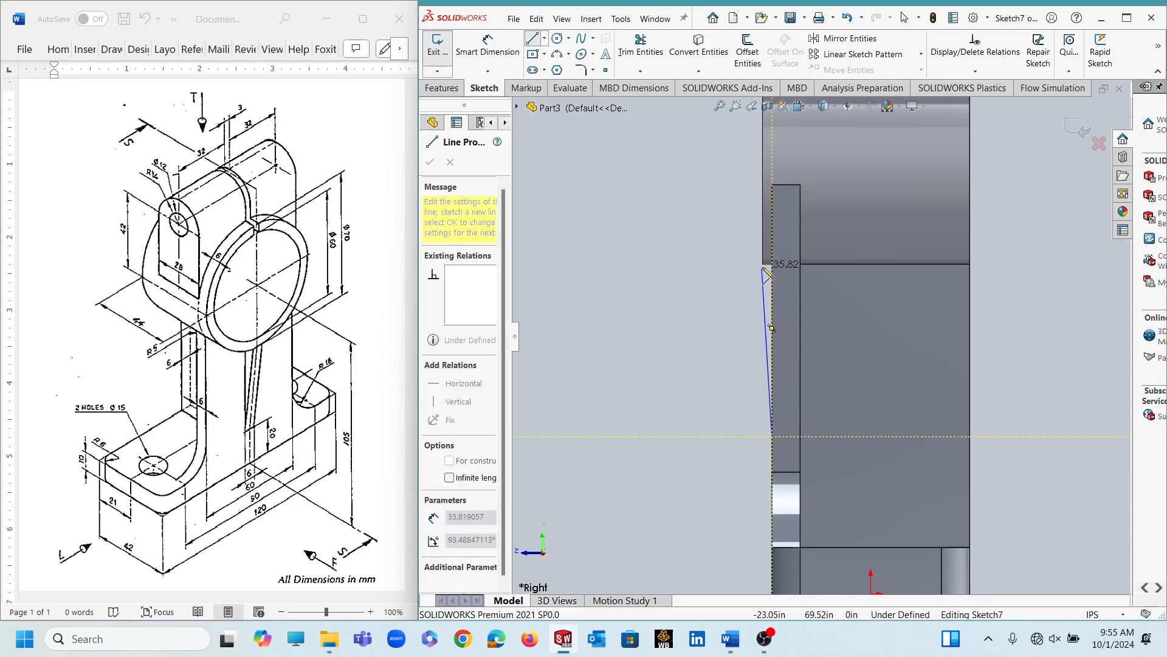
Step: Close the triangular rib profile with a 2 in horizontal line to the plate's front edge and a vertical line about 36.5 in down
scroll(765, 268, "down", 3)
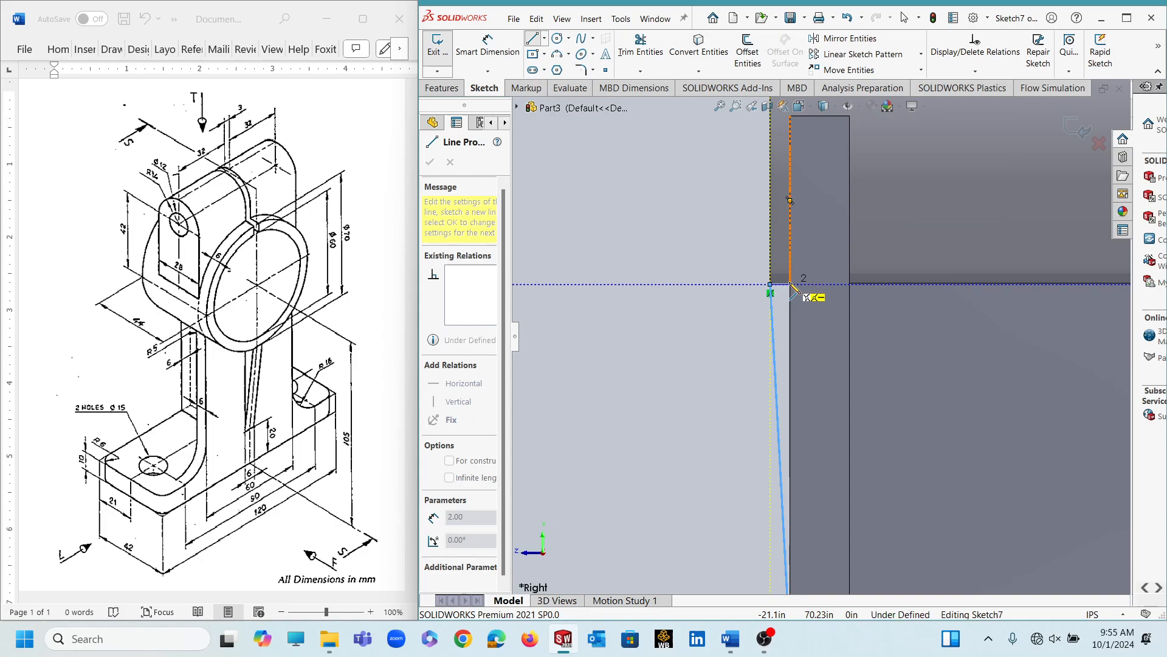
left_click(791, 285)
scroll(815, 353, "up", 2)
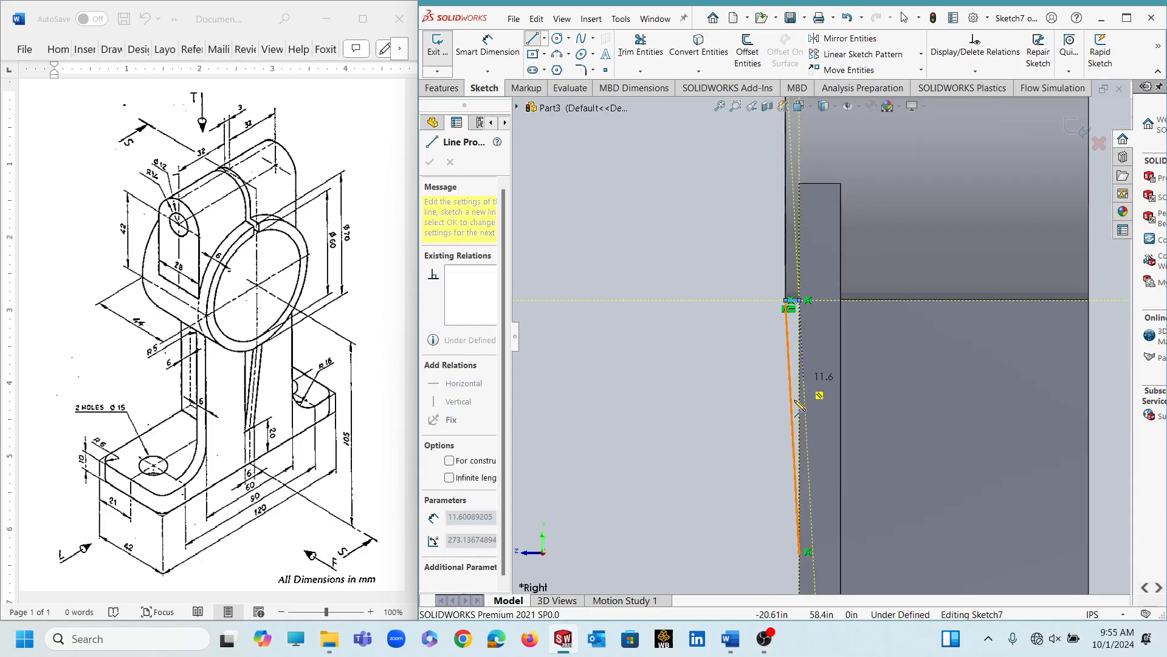
double_click(804, 515)
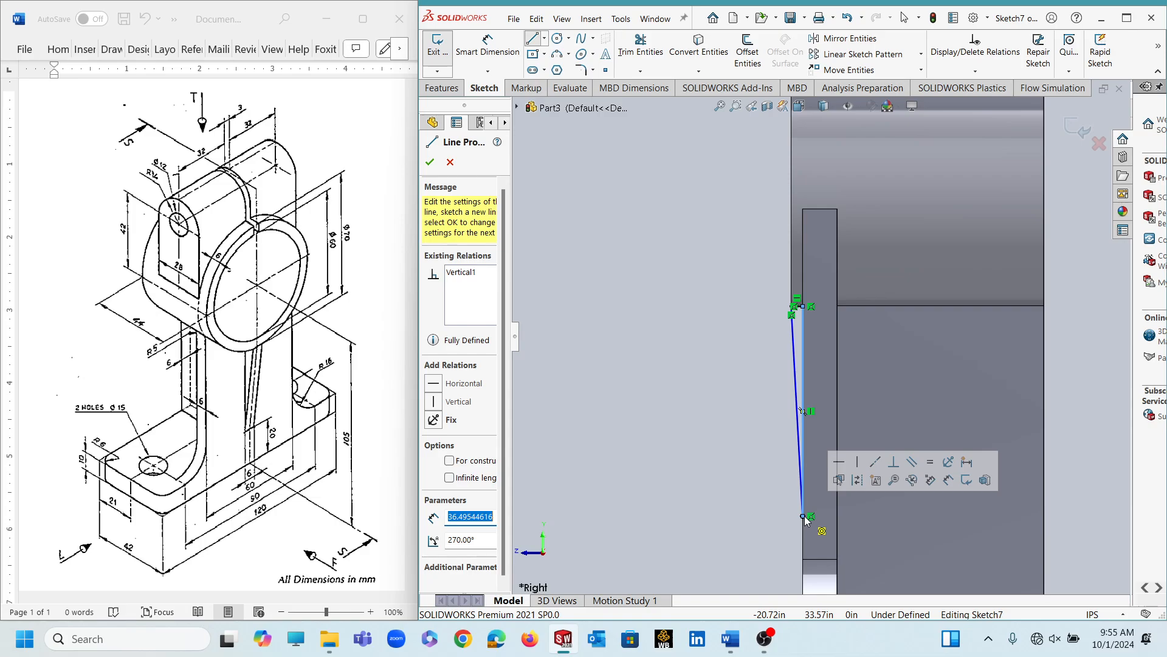
key("Escape")
scroll(767, 507, "up", 4)
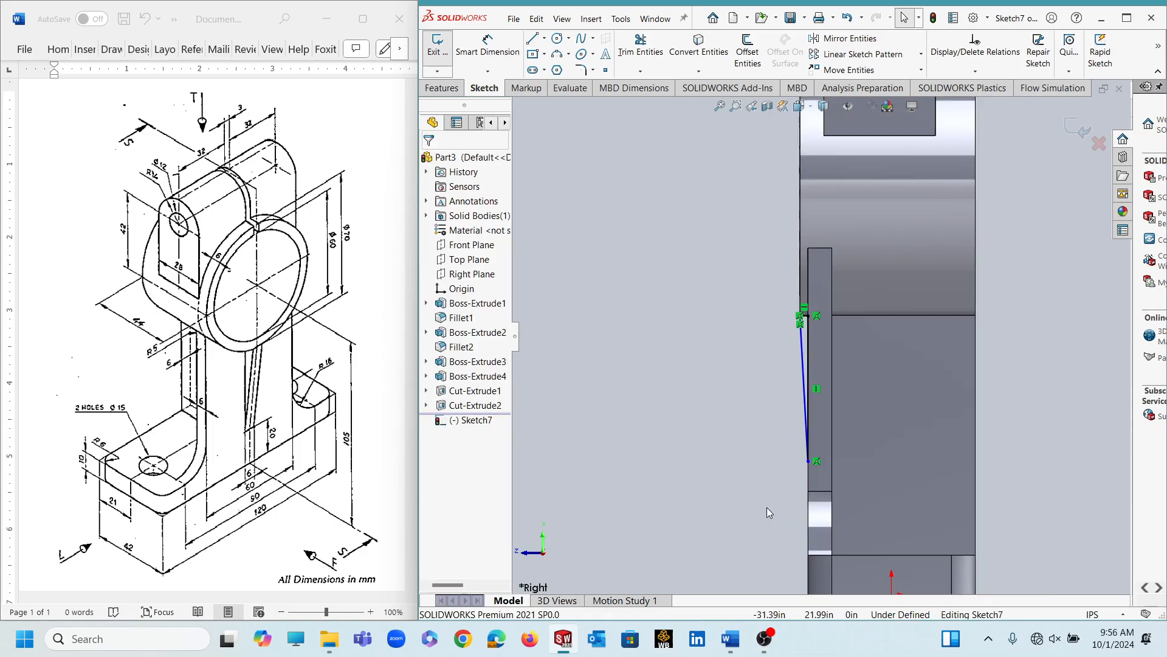
Step: Dimension the triangle's lower vertex 20 in above the base's bottom edge and finish the sketch
left_click(514, 48)
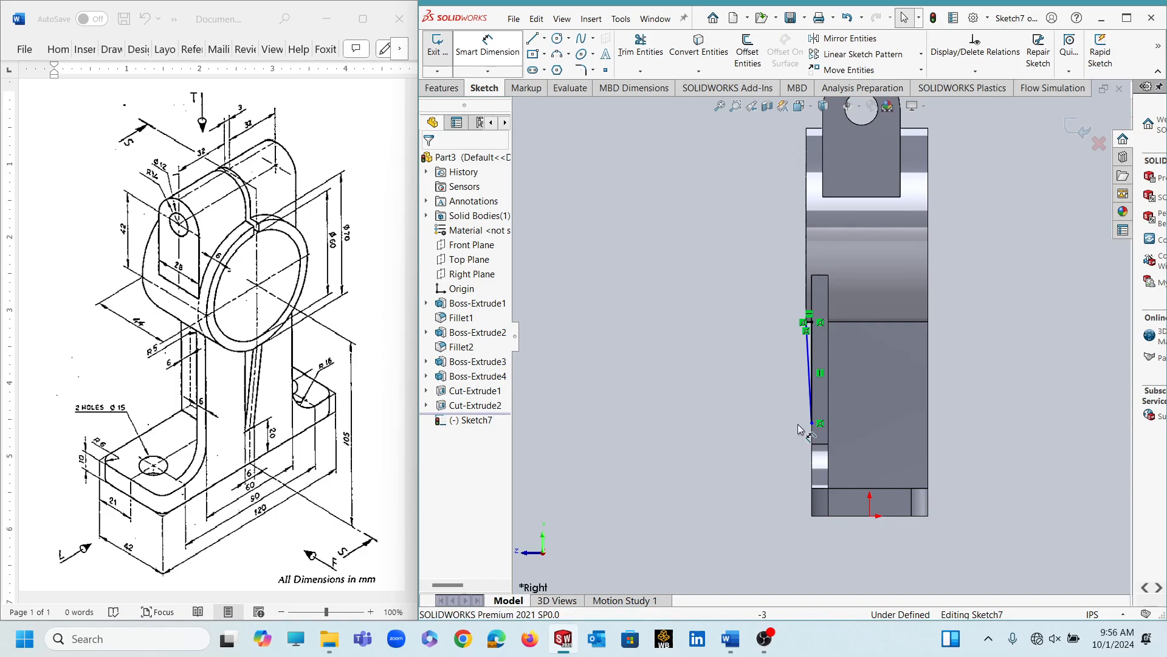
left_click(847, 517)
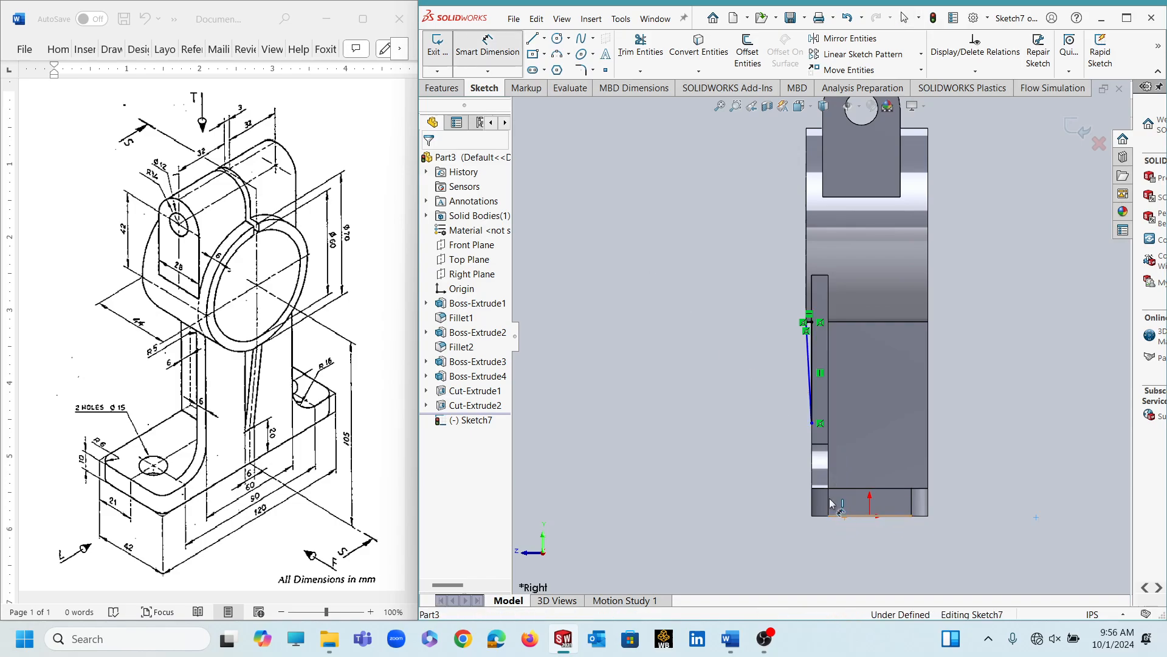
left_click(813, 423)
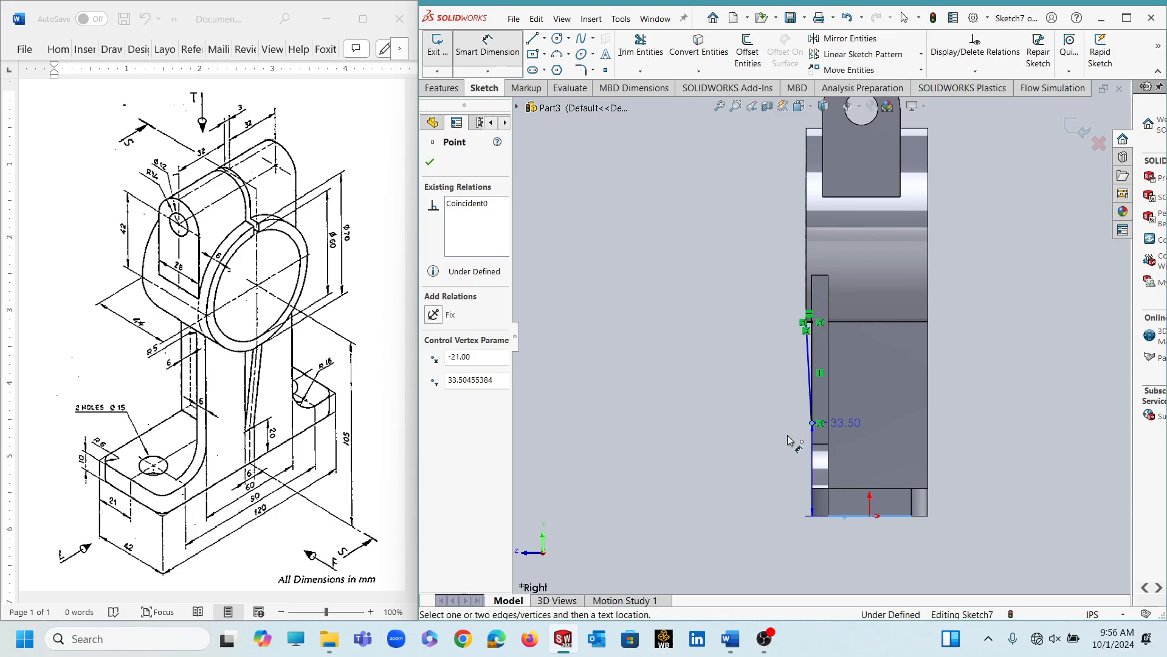
left_click(780, 452)
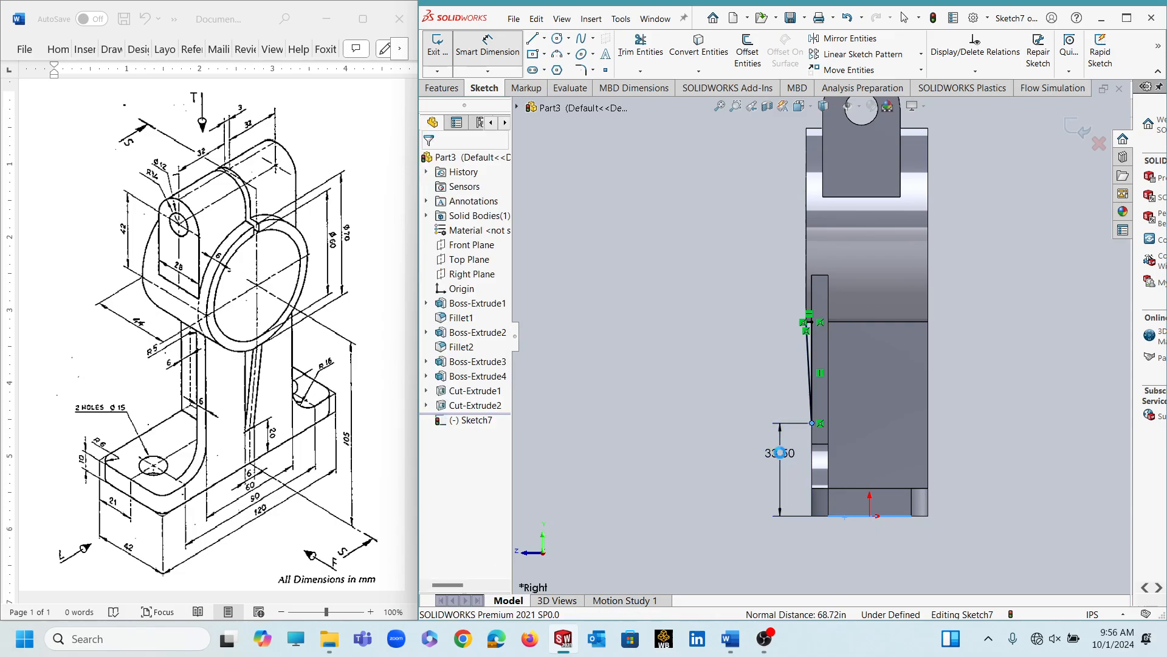
type("20")
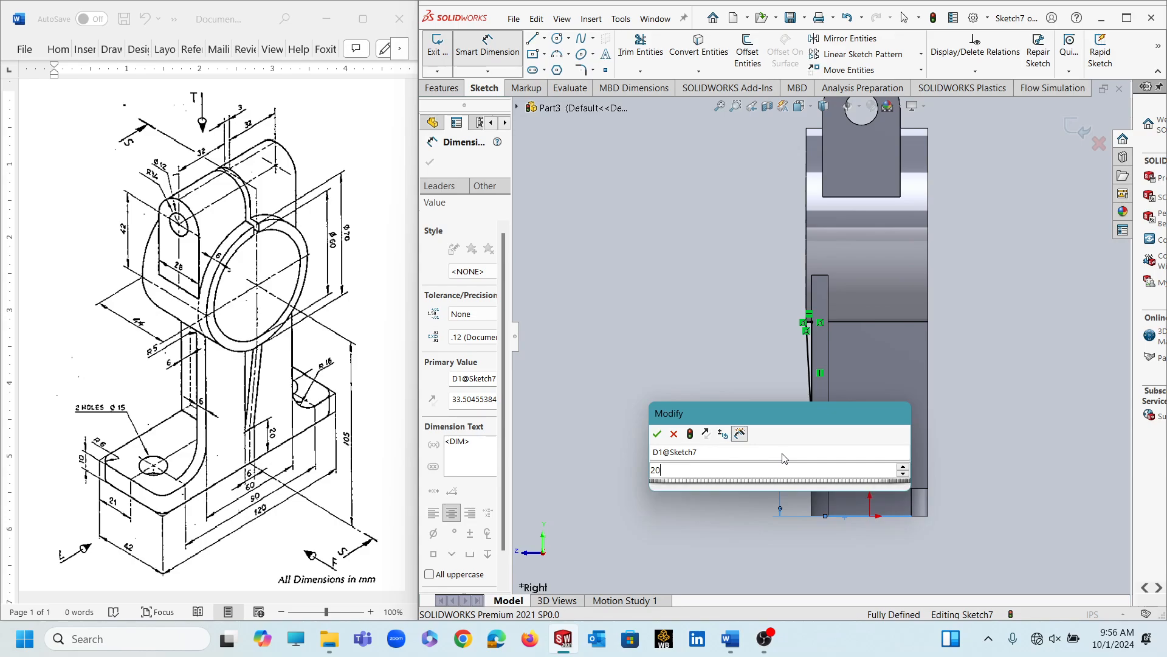
key("Return")
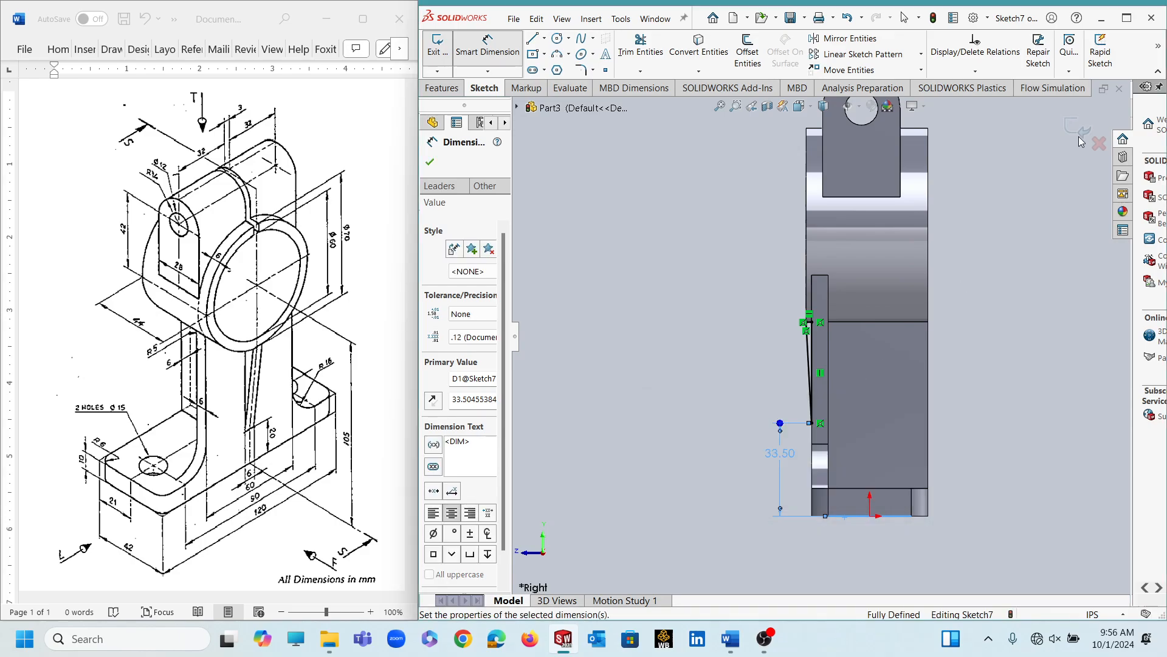
left_click(1079, 136)
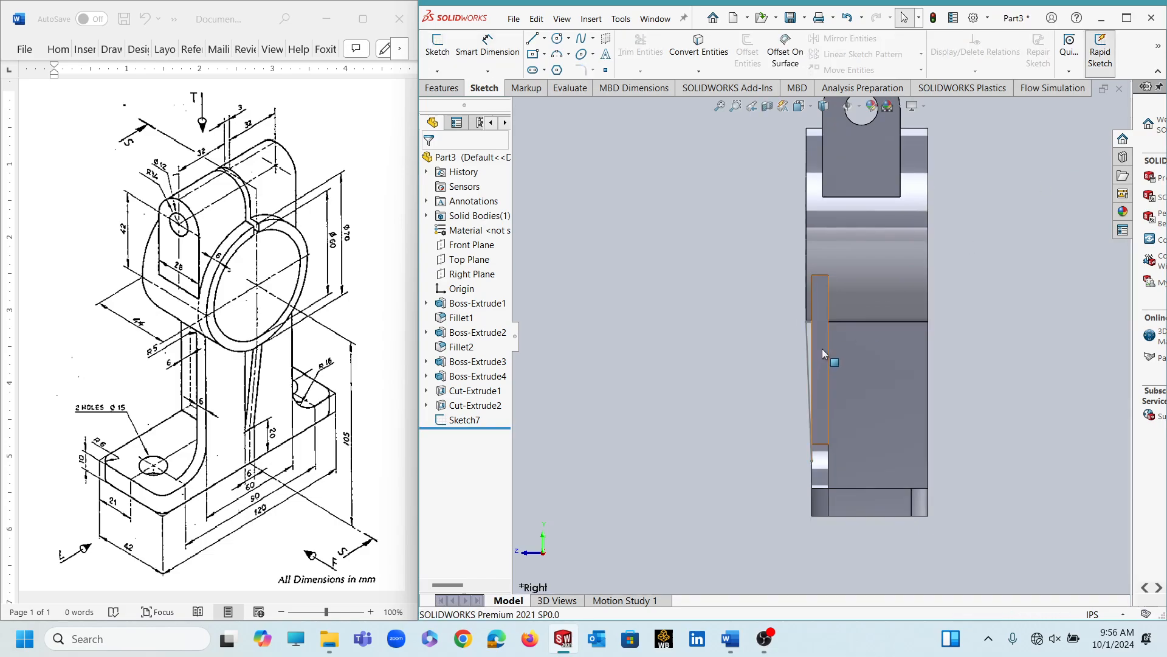
Step: Reopen the triangular rib sketch and delete its short horizontal top line
scroll(823, 347, "down", 3)
scroll(822, 348, "down", 2)
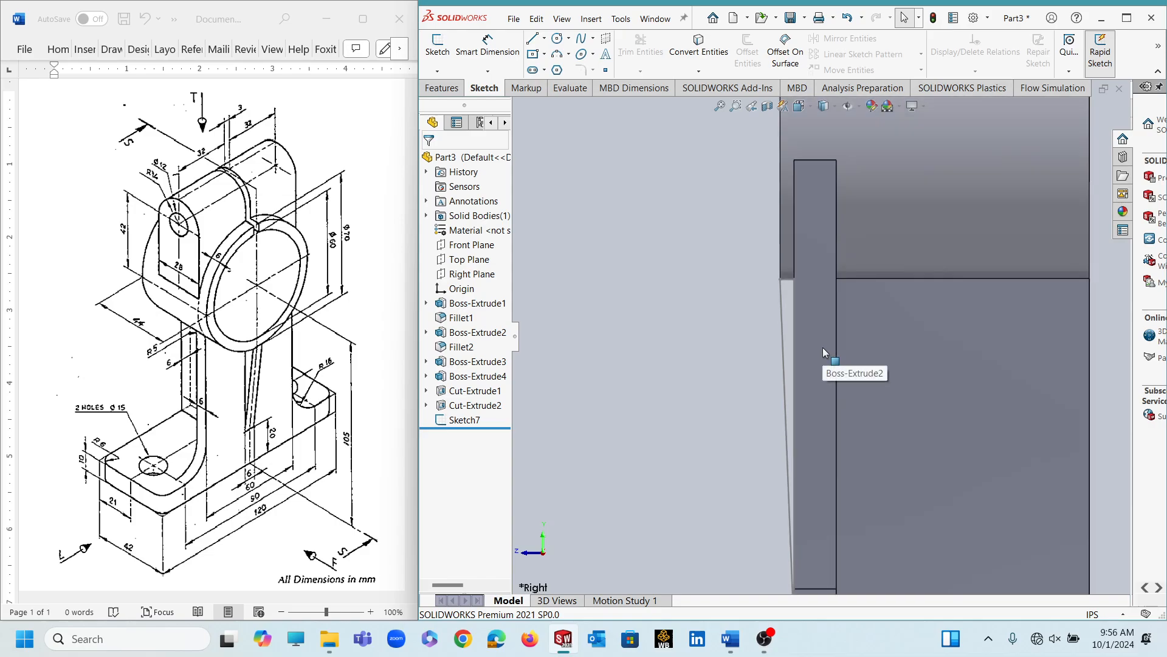
left_click(457, 422)
left_click(468, 386)
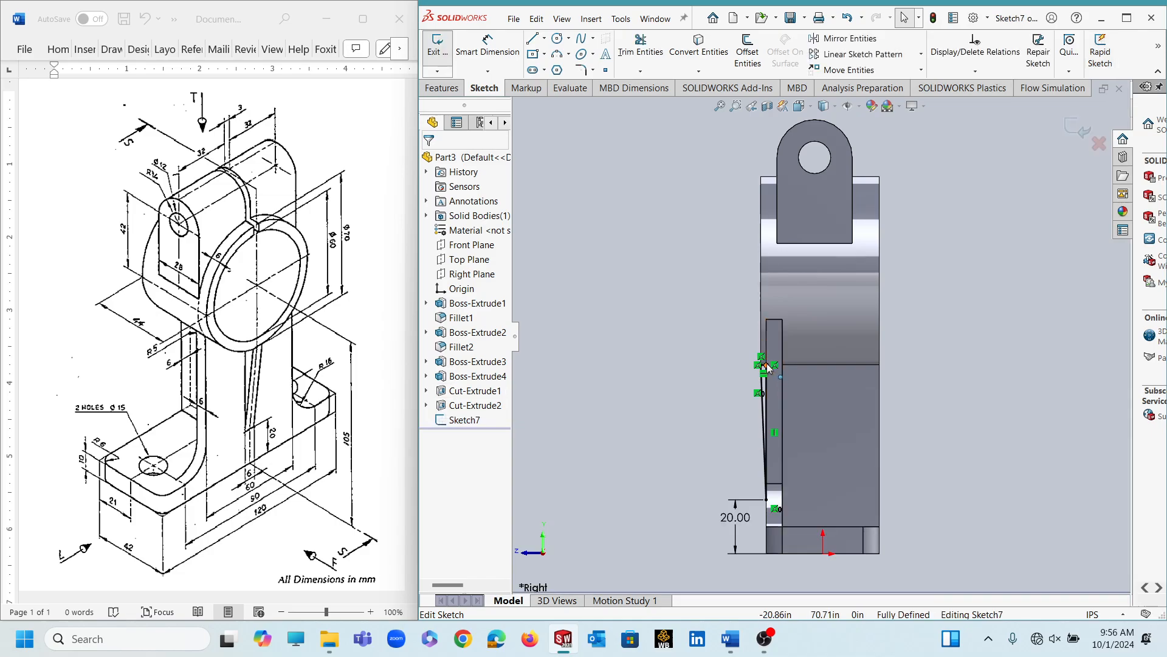
scroll(769, 366, "down", 5)
scroll(767, 363, "down", 2)
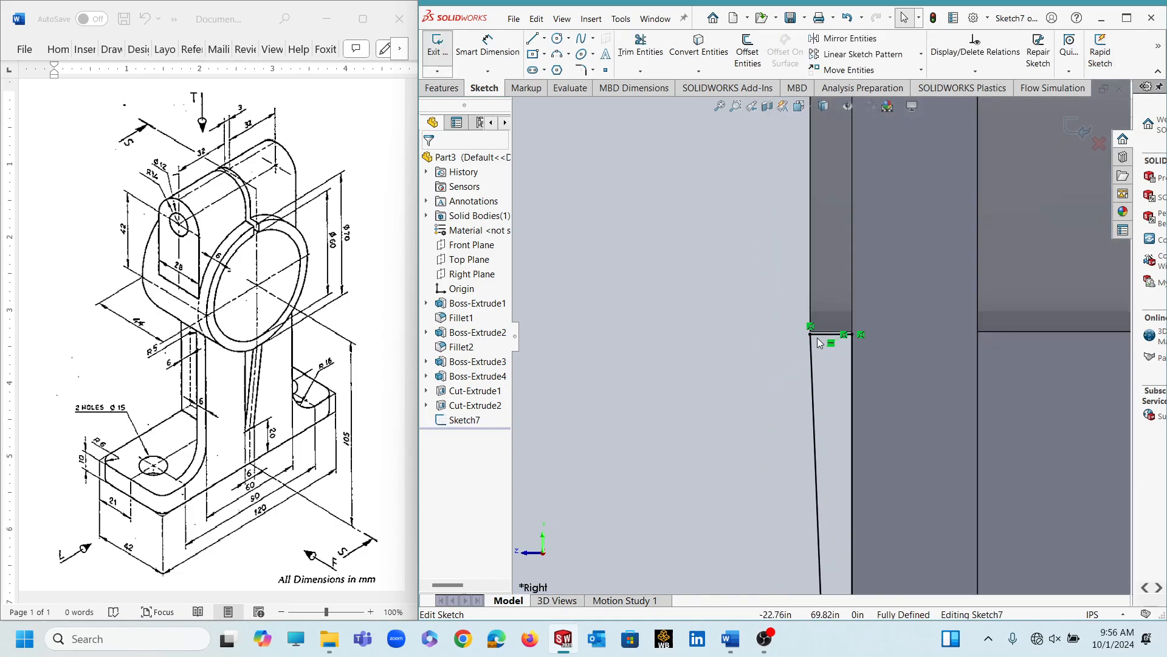
left_click(821, 310)
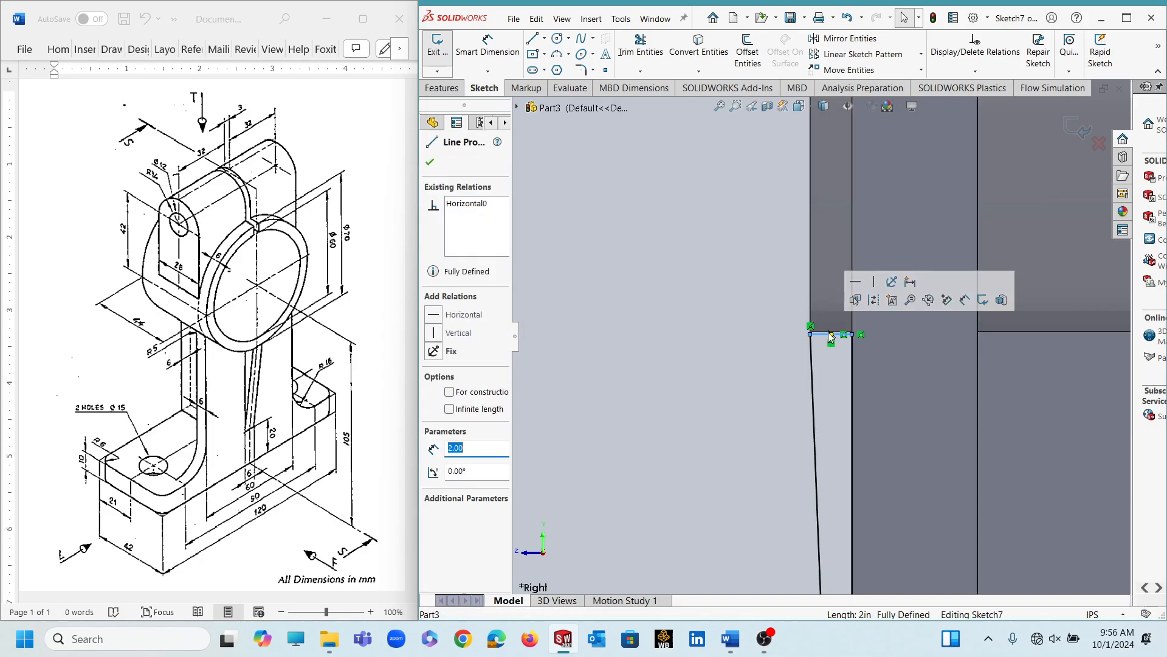
key("Delete")
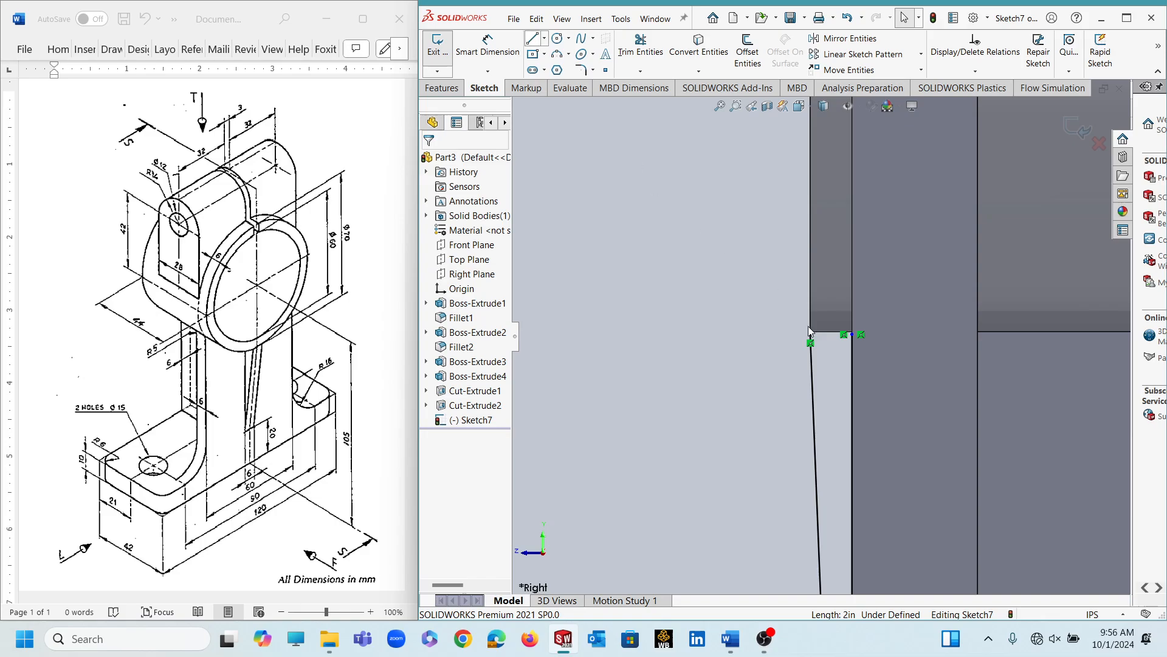
Step: Extend the rib profile about 2.55 in up into the ring with two vertical lines joined by a horizontal top line, and finish the sketch
key("l")
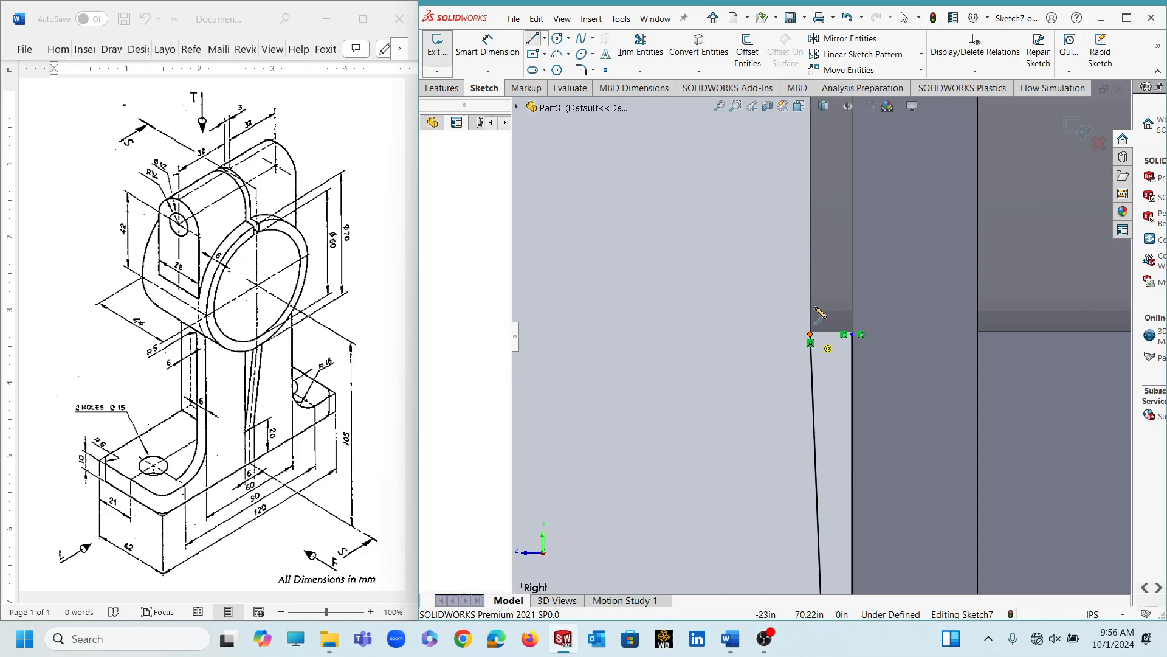
left_click(811, 335)
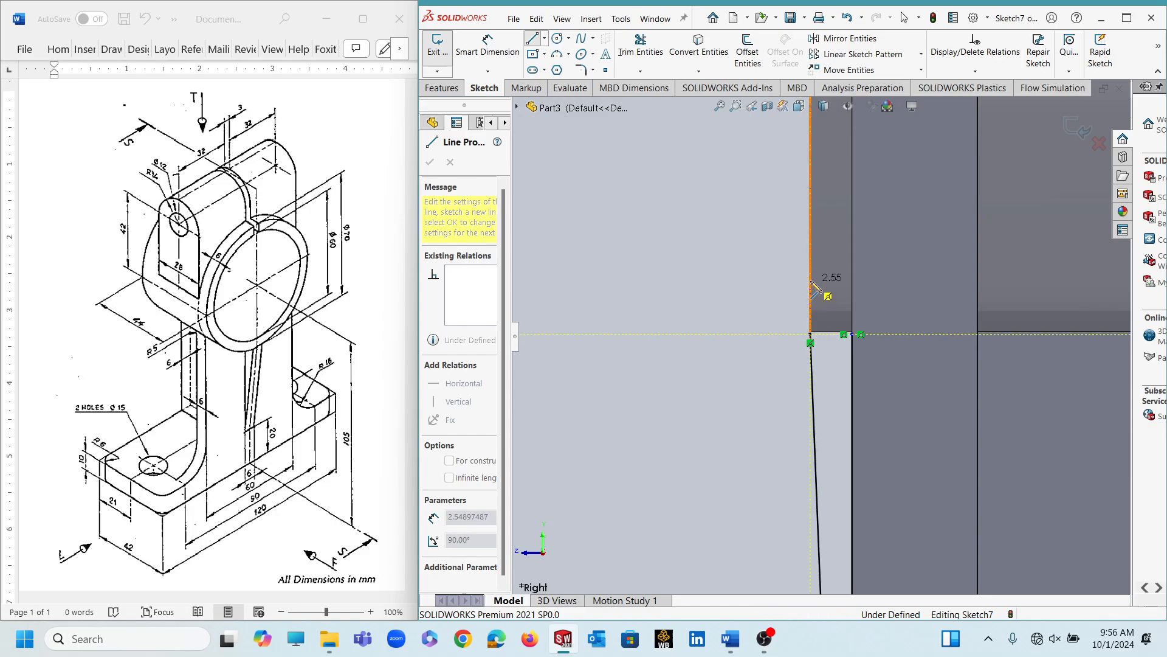
left_click(811, 280)
left_click(852, 280)
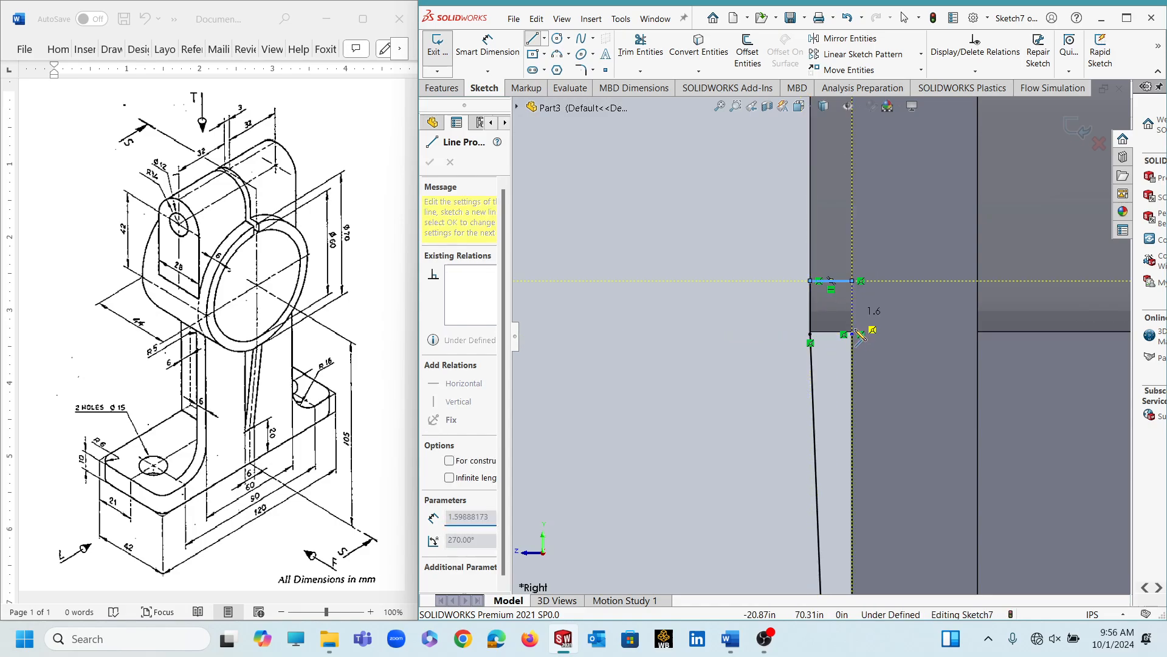
left_click(852, 335)
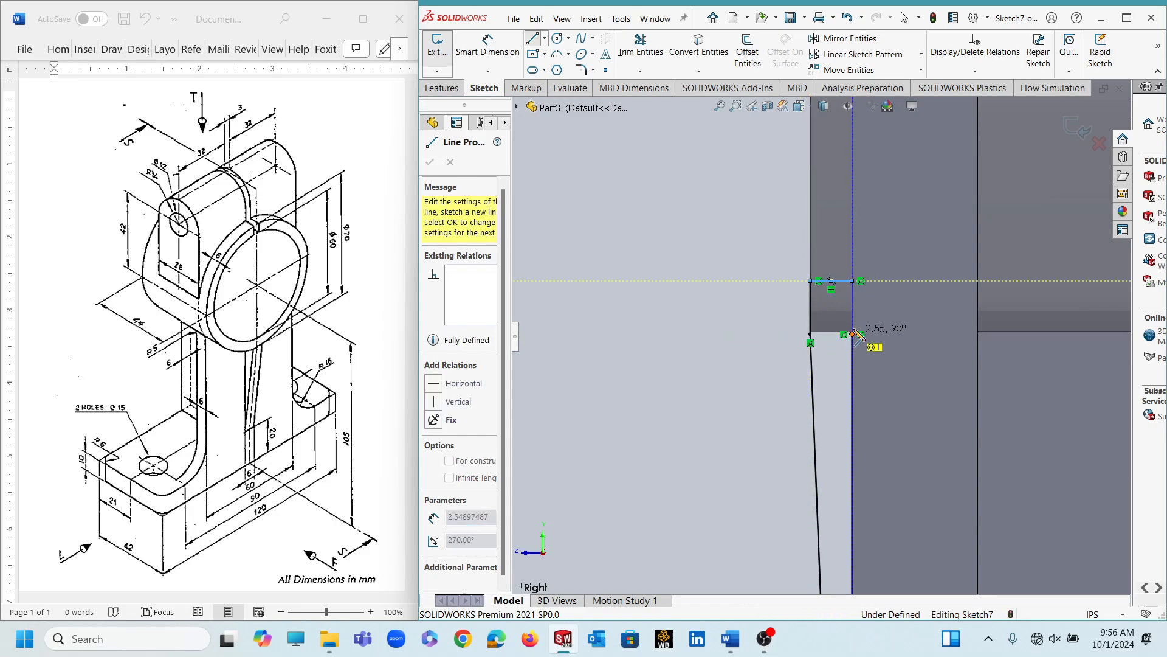
left_click(1078, 130)
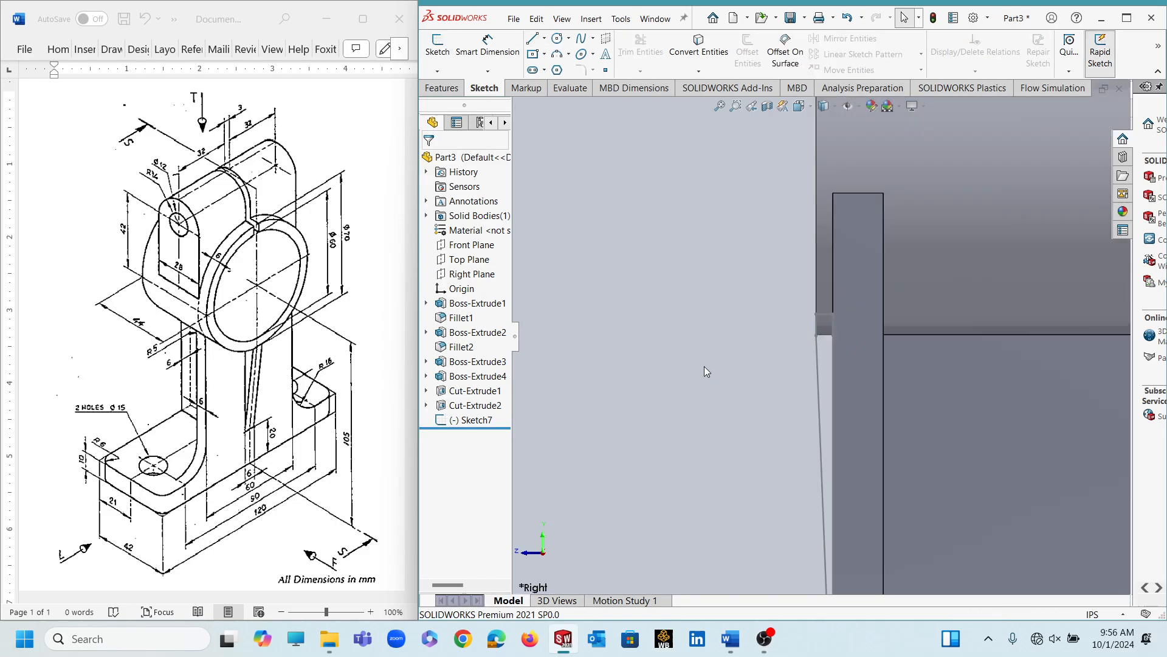
Step: Extrude the tapered rib profile 6 in with the Mid Plane end condition, merging it with the upright plate and ring
scroll(704, 366, "up", 5)
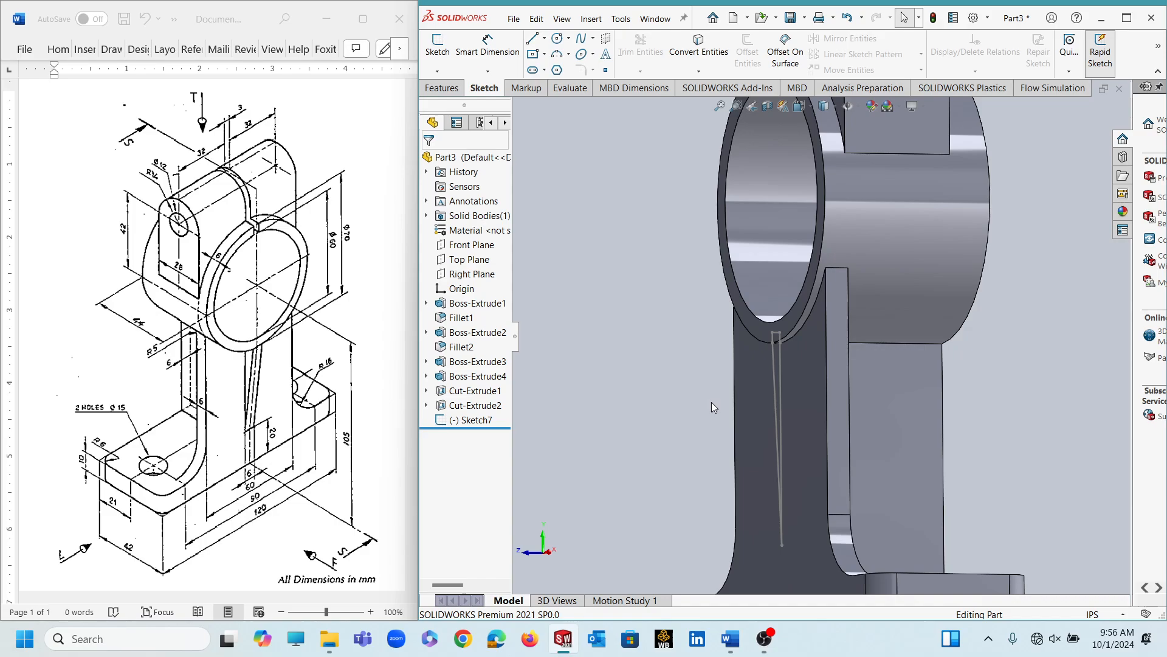
left_click(471, 419)
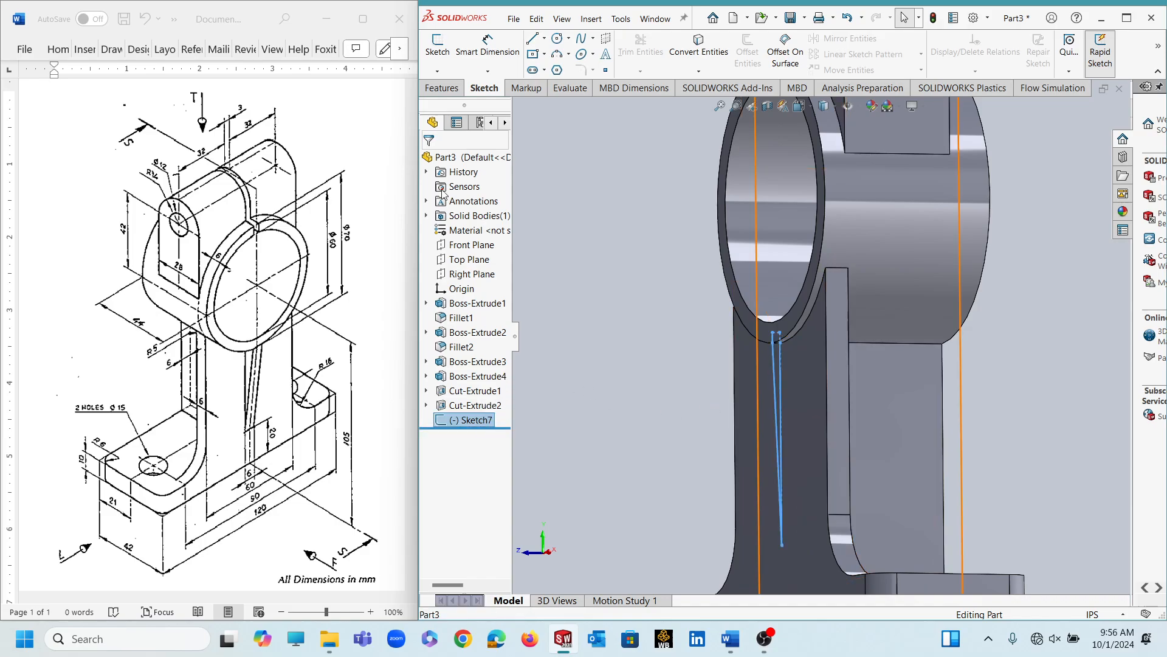
left_click(428, 88)
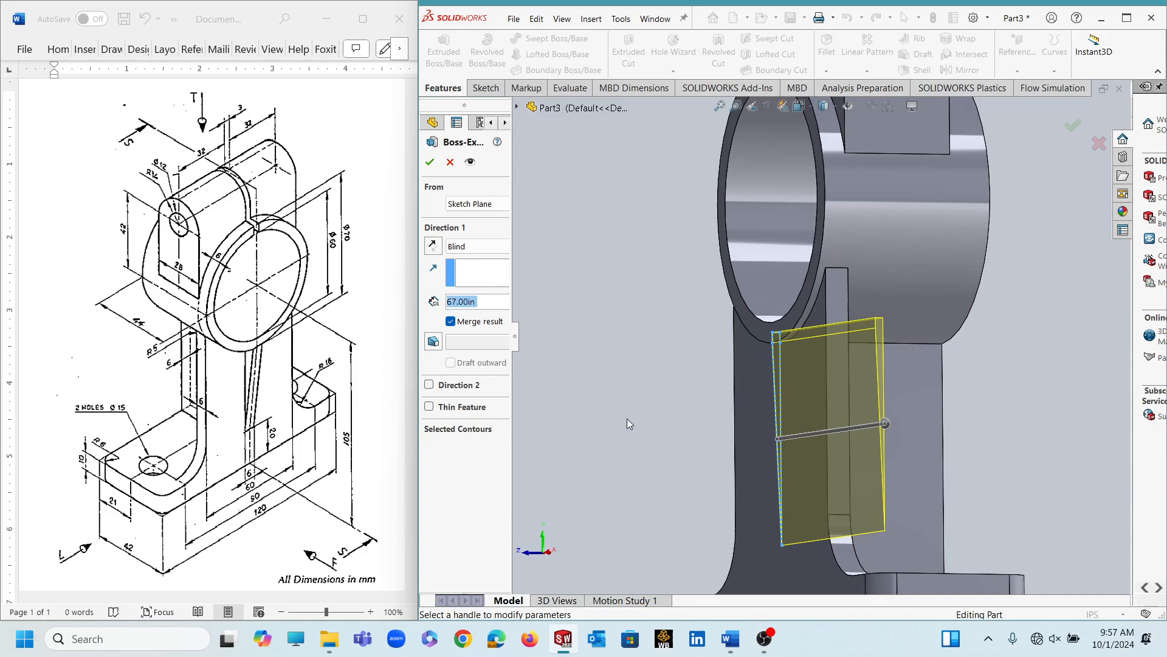
type("6")
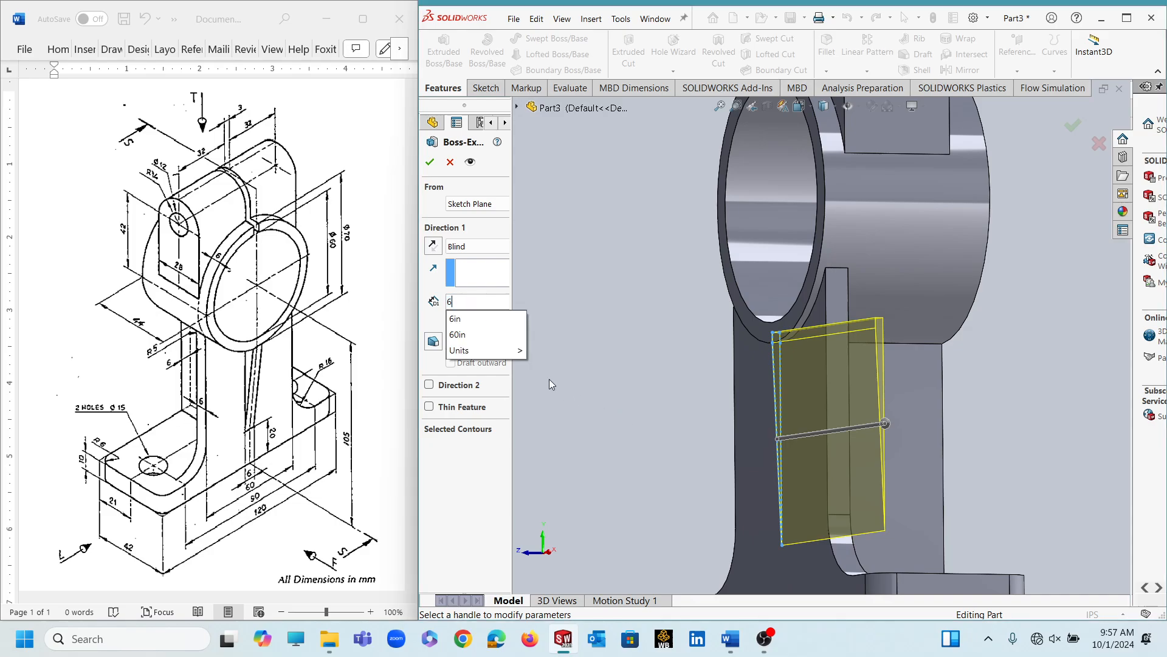
left_click(490, 245)
left_click(481, 323)
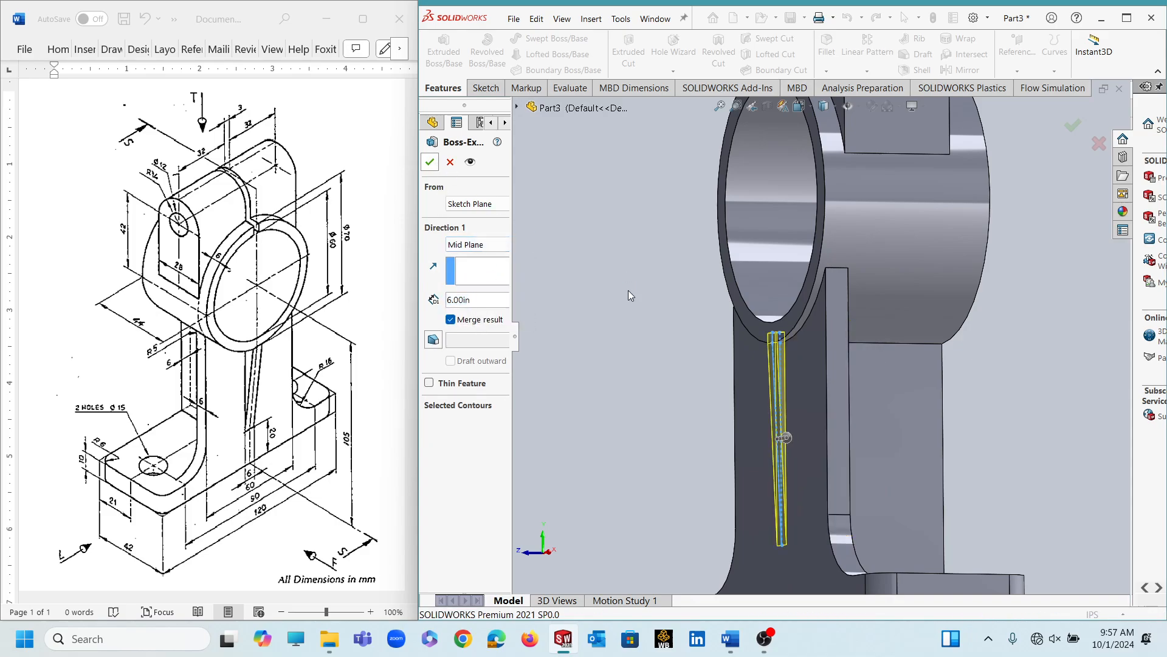
left_click(619, 389)
scroll(771, 452, "up", 2)
scroll(845, 471, "down", 3)
scroll(823, 393, "up", 1)
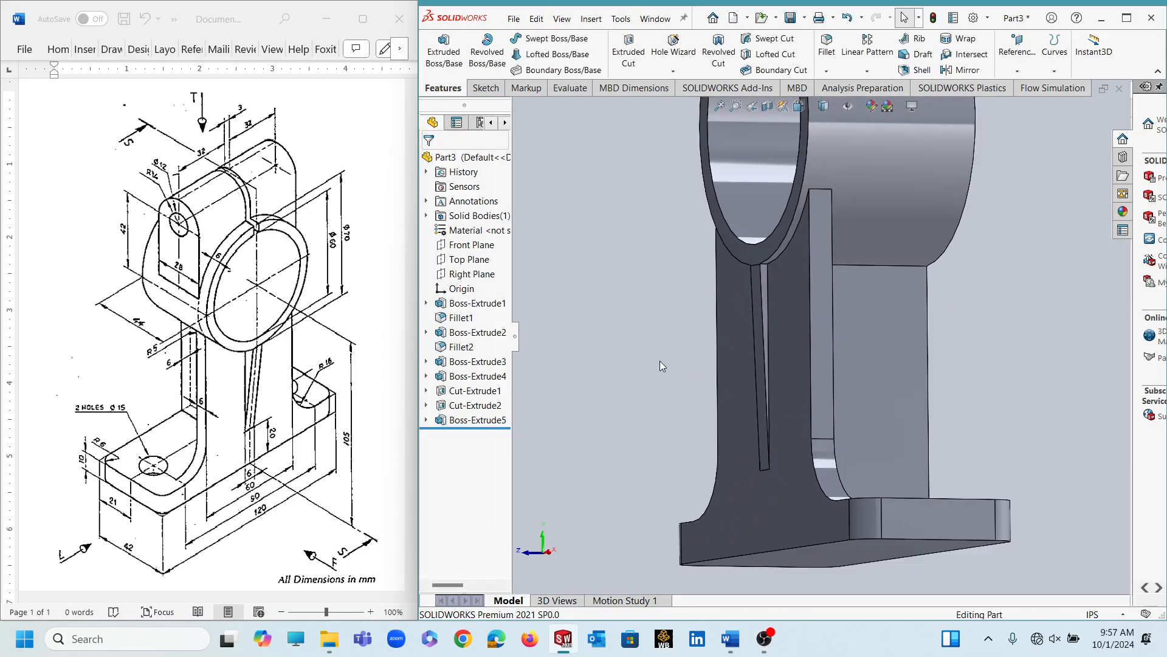
middle_click_drag(667, 355, 811, 365)
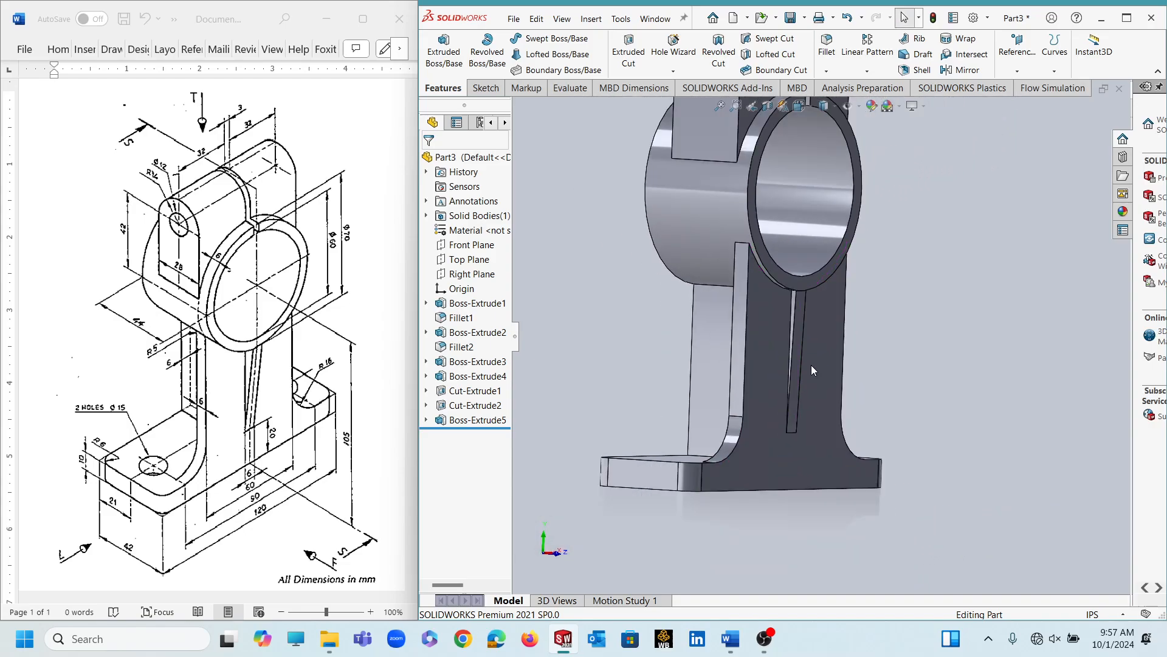
Step: Sketch two circles on the base's top face, about 14.5 in diameter near the left end and about 16.2 in near the right end
mouse_move(601, 333)
middle_mouse_down()
mouse_move(654, 378)
mouse_move(640, 425)
middle_mouse_up()
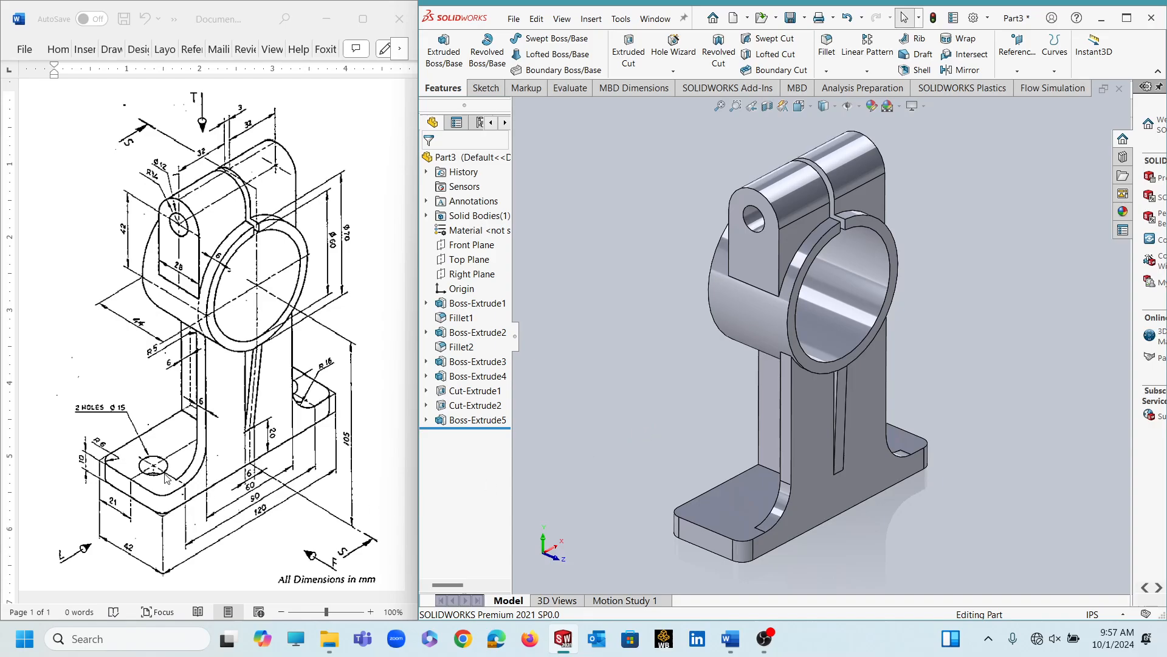
left_click(720, 501)
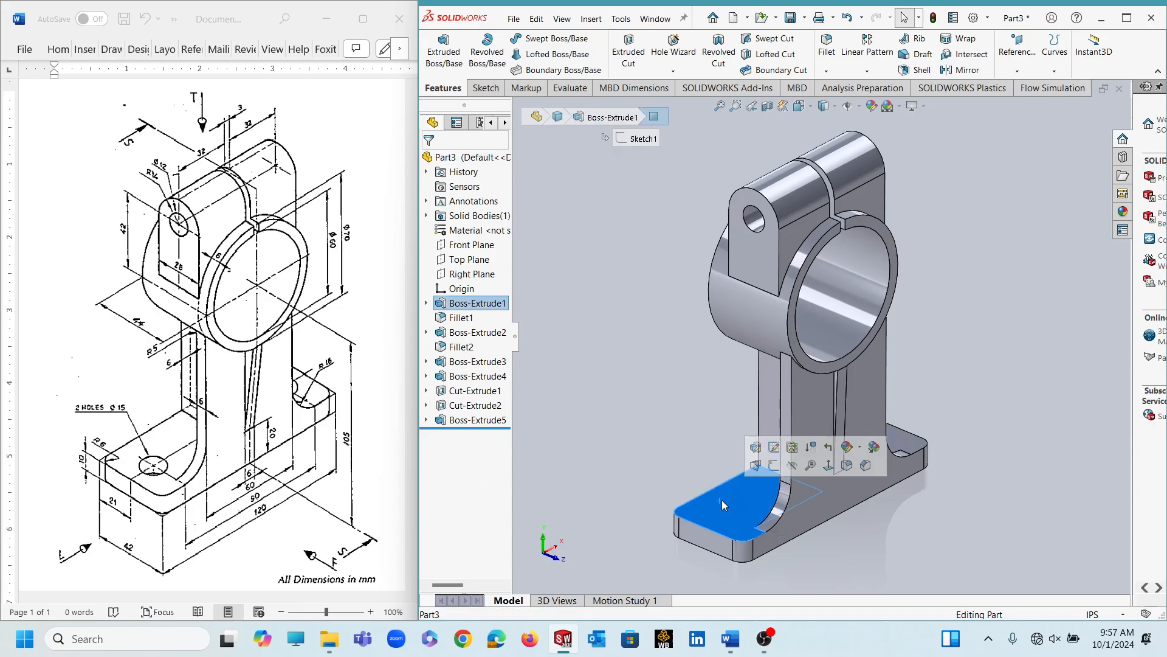
left_click(829, 465)
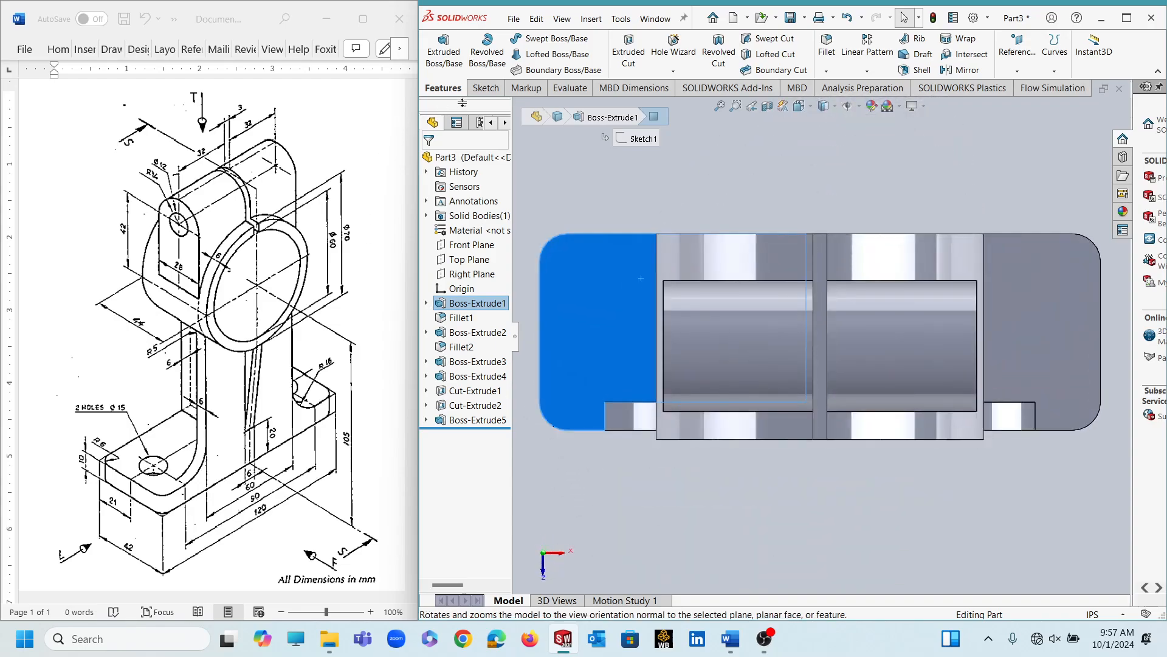
left_click(485, 87)
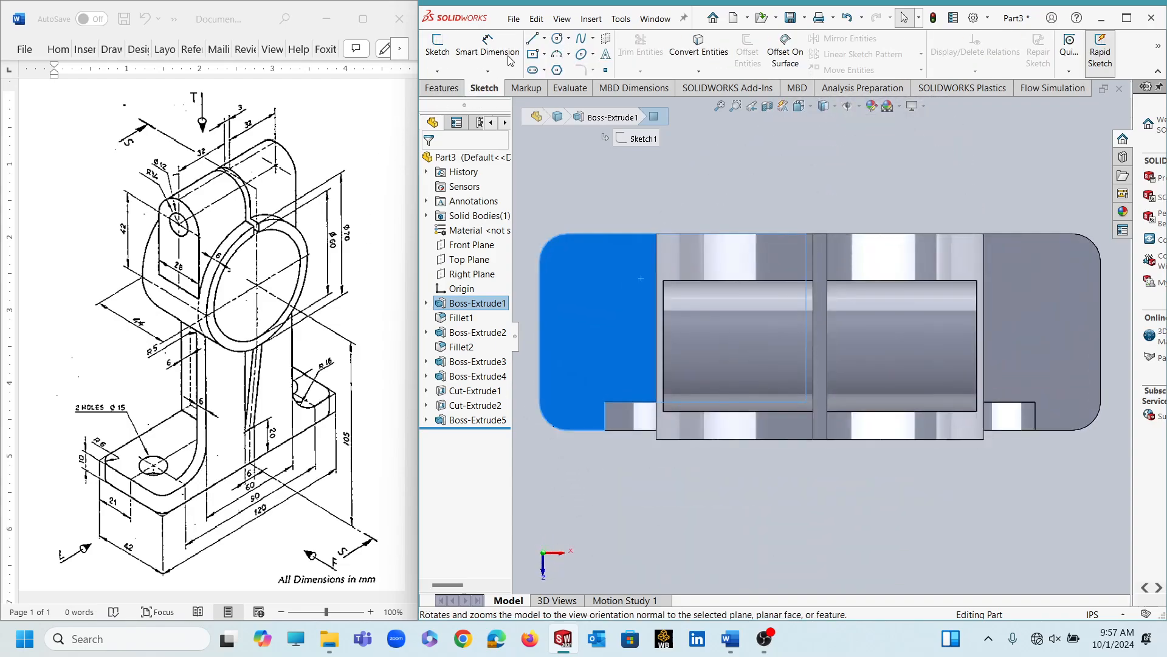
left_click(565, 41)
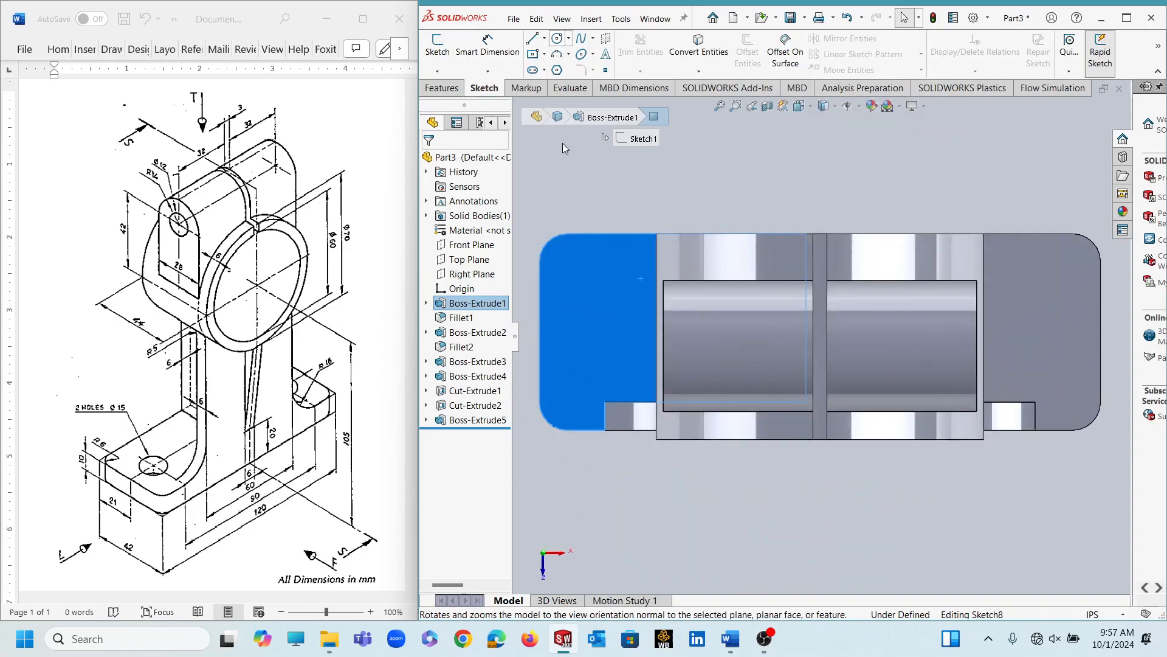
left_click(595, 327)
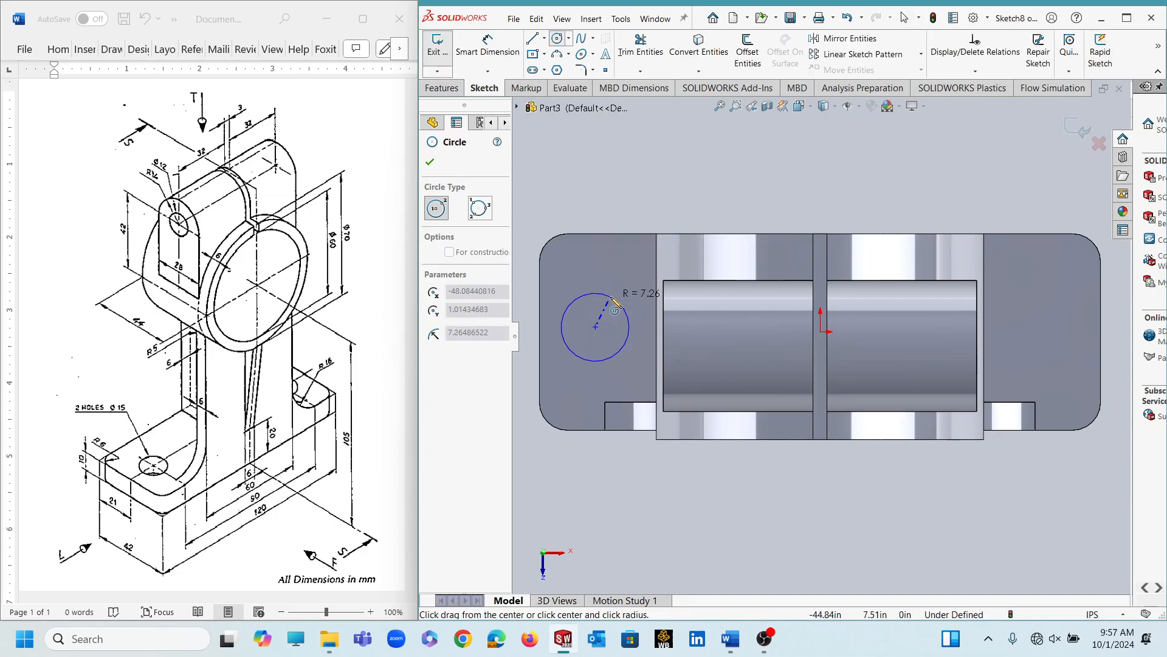
left_click(619, 303)
left_click(1046, 326)
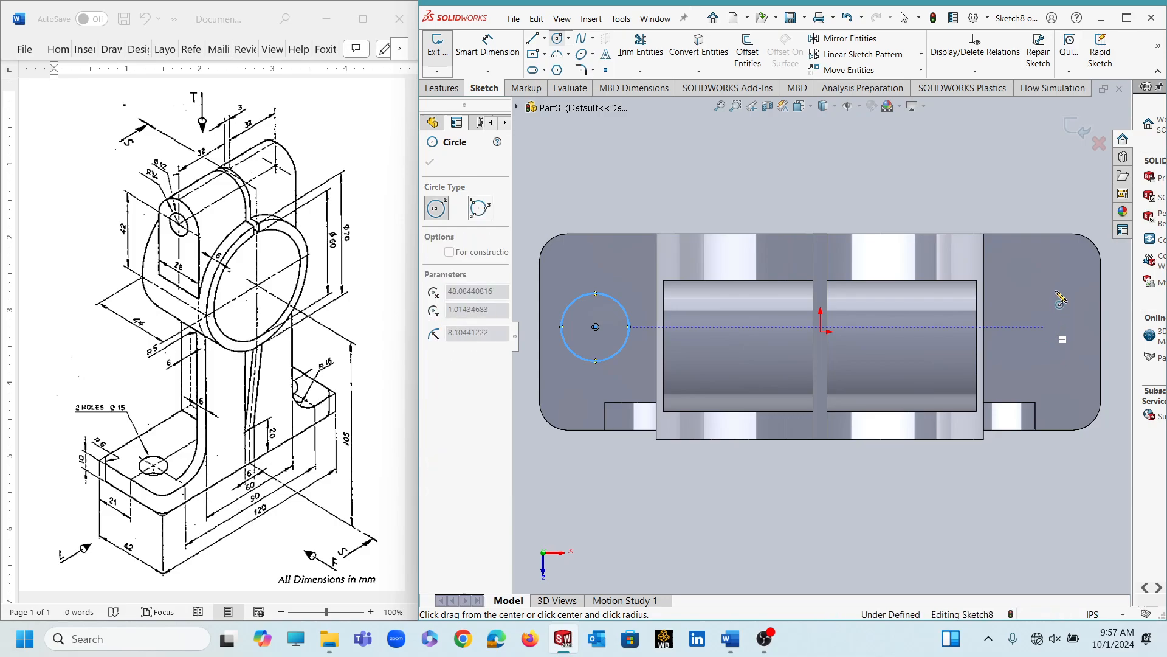
left_click(1071, 300)
key("Escape")
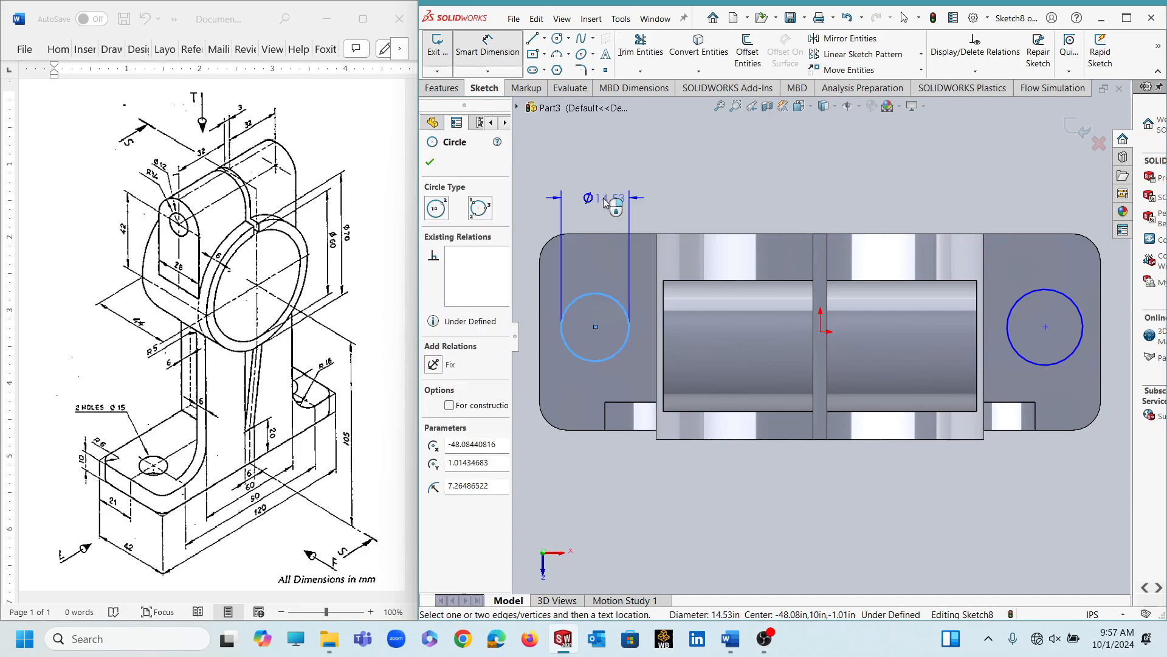
Step: Dimension the left circle's diameter as 15 in
left_click(603, 198)
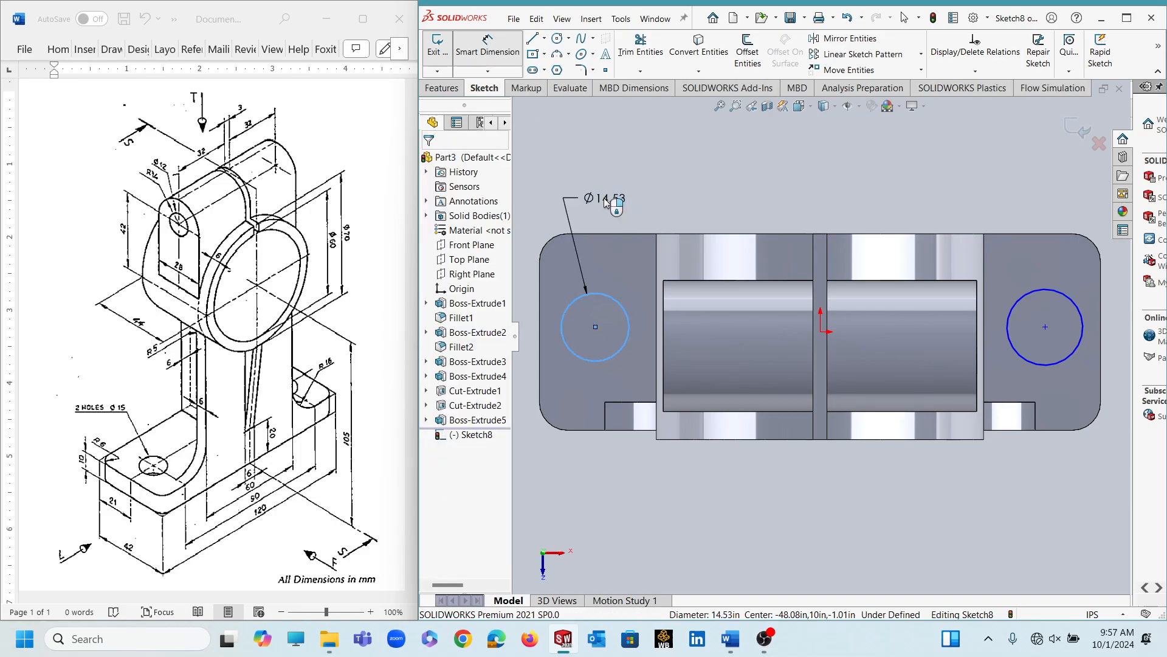
double_click(604, 198)
type("15")
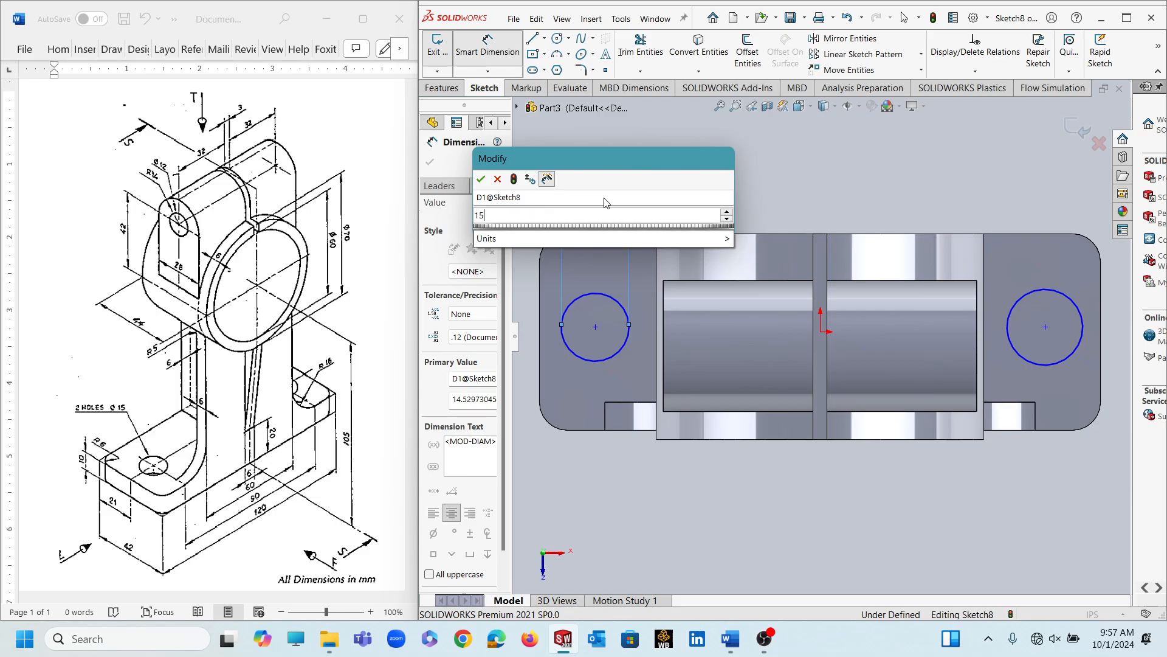
key("Escape")
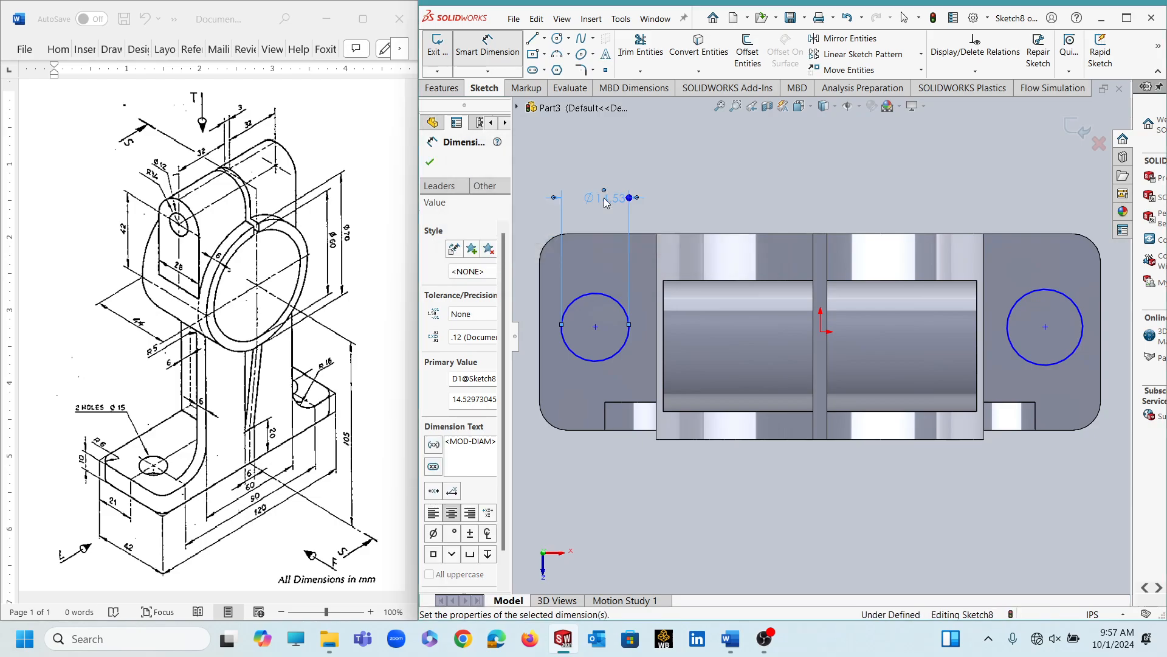
left_click(610, 217)
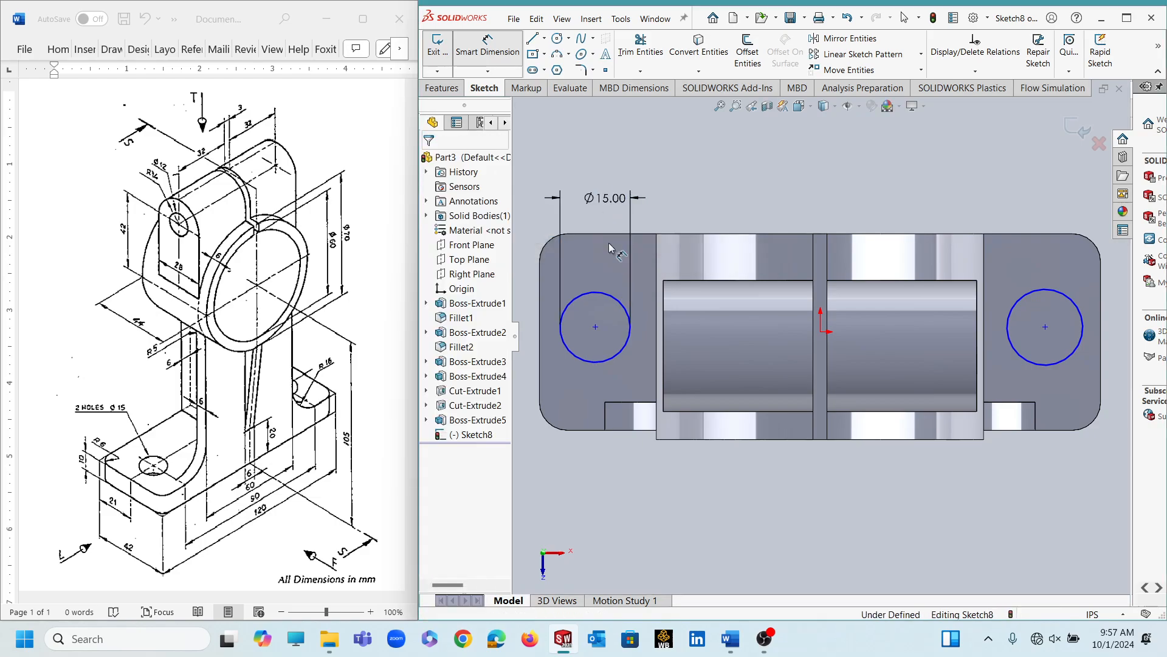
key("Escape")
Step: Add an Equal relation between the two circles on the base
left_click(615, 298)
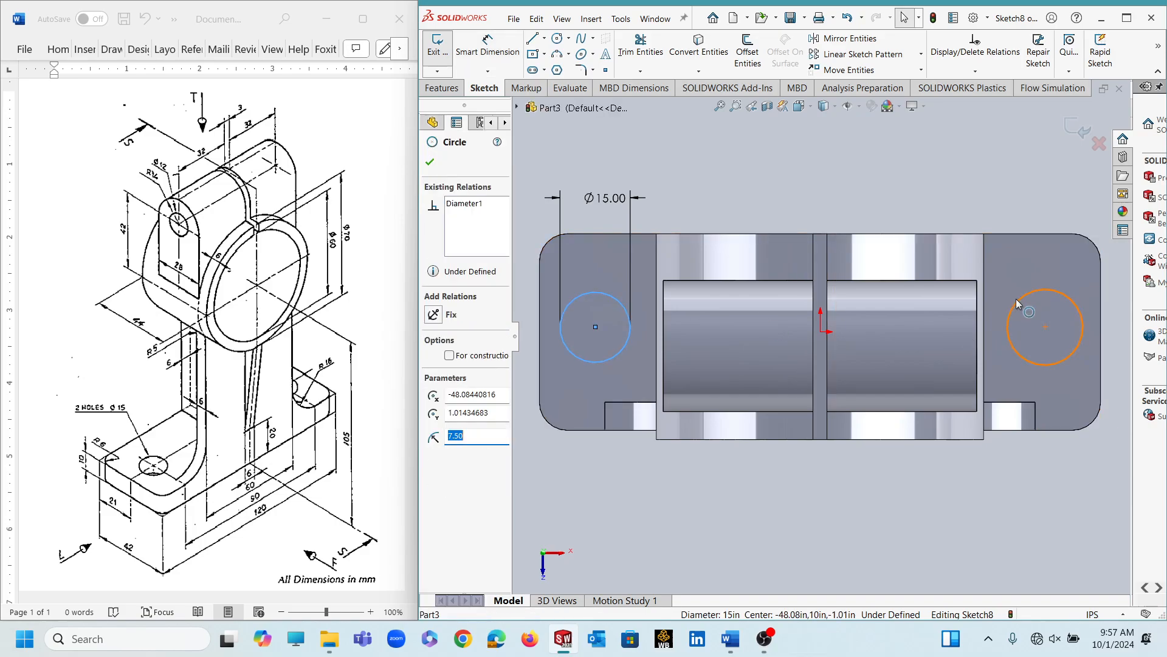
left_click(1018, 304)
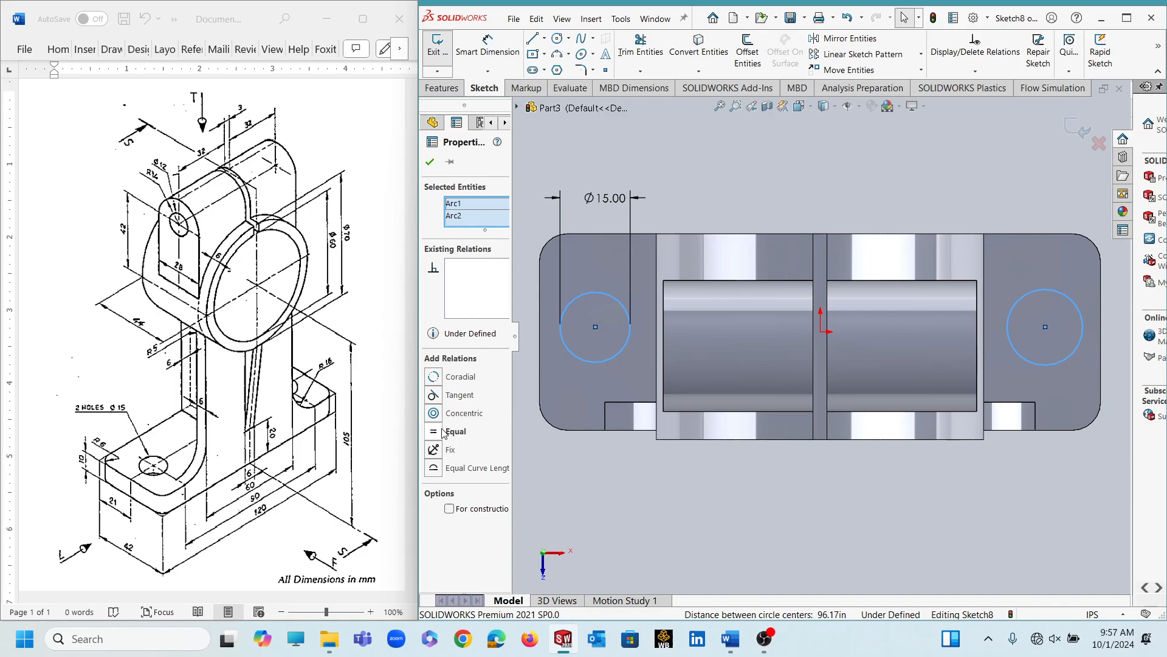
key("Escape")
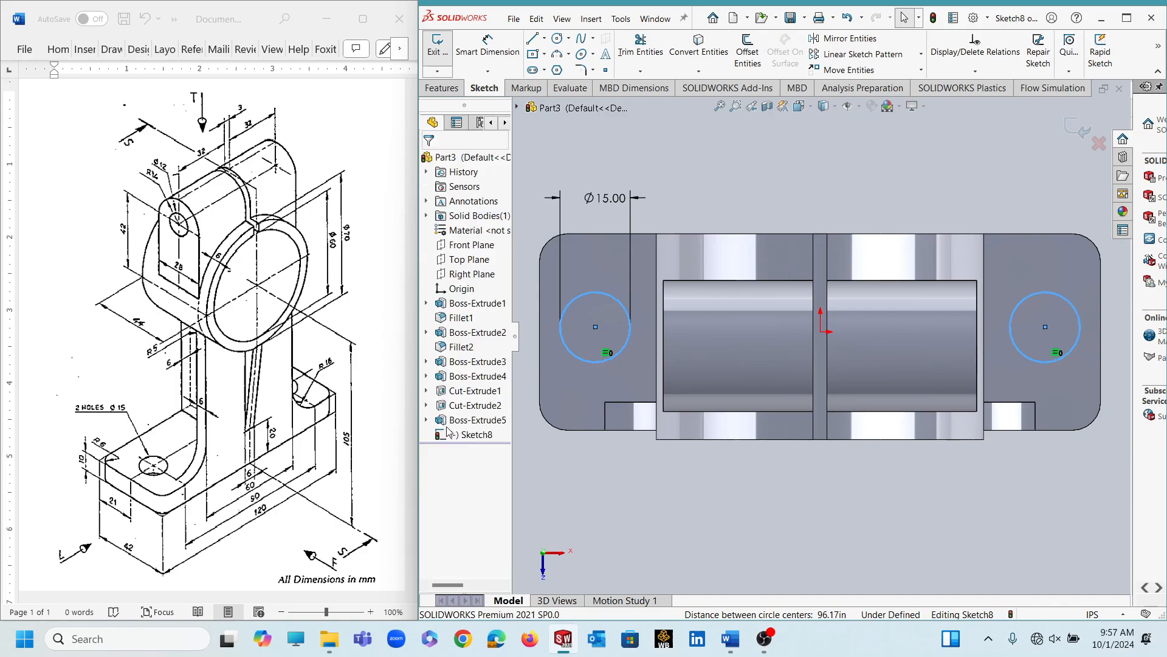
Step: Try a Vertical relation between the two circle centers and undo it
left_click(608, 329)
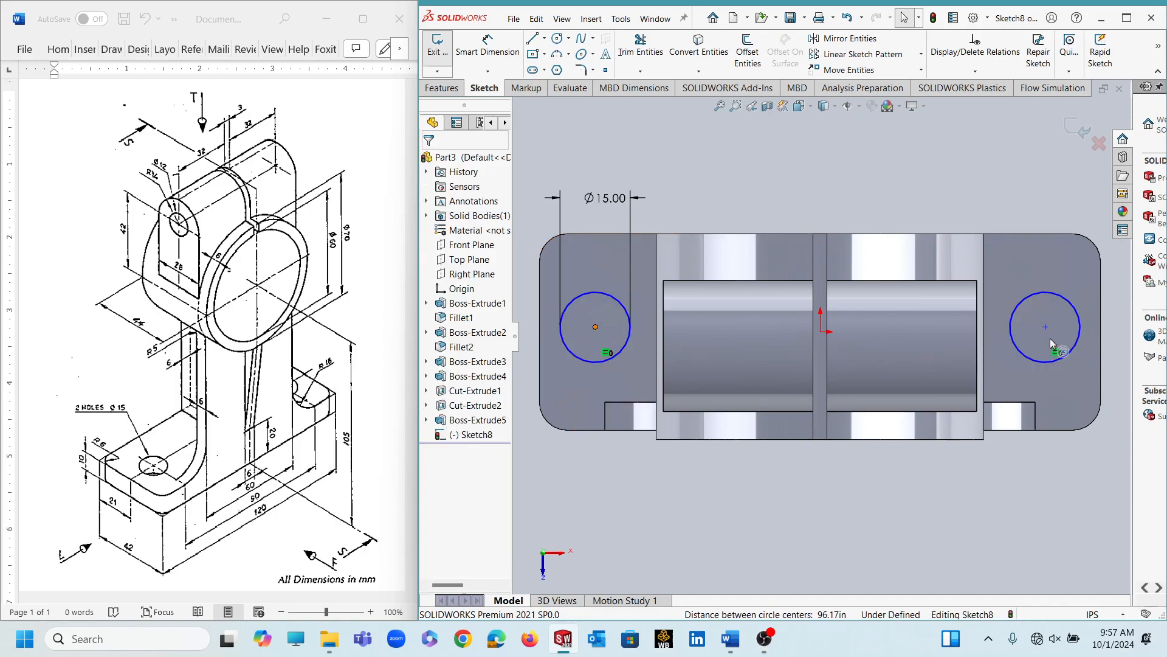
left_click(1045, 328, "ctrl")
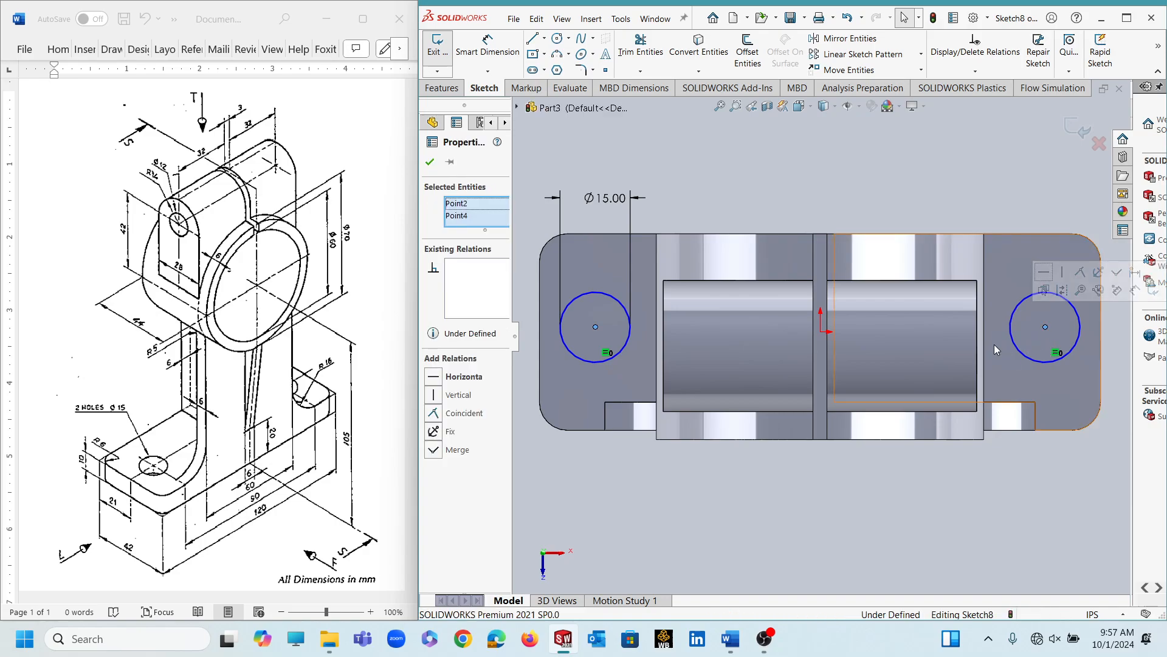
left_click(433, 395)
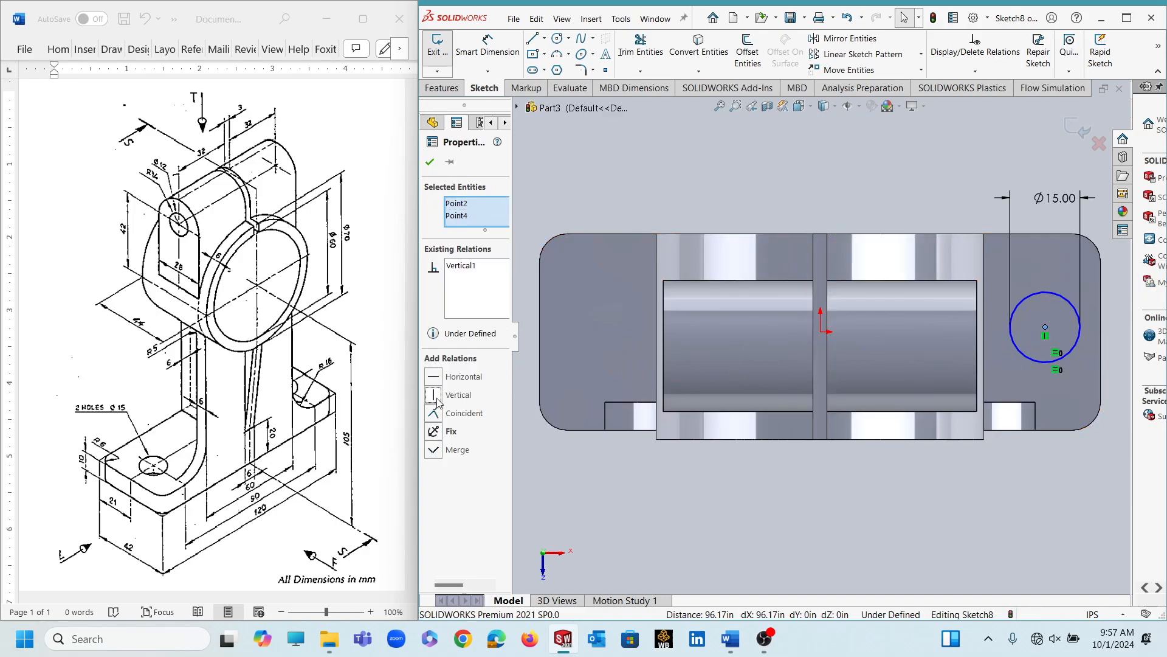
key("Escape")
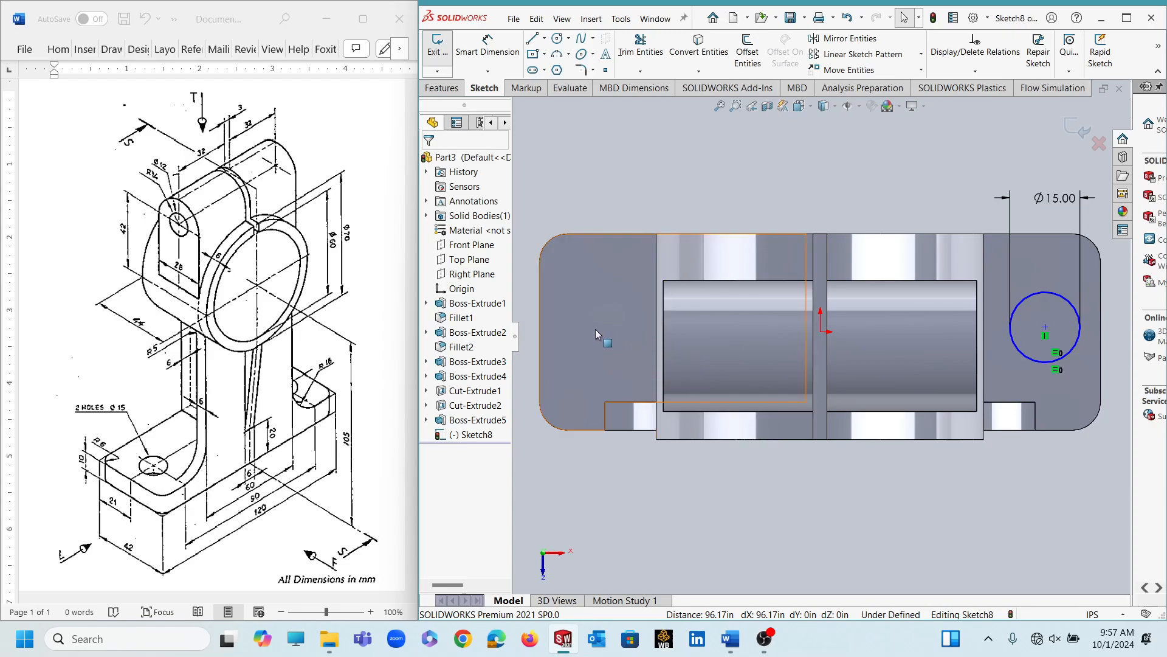
key("ctrl+z")
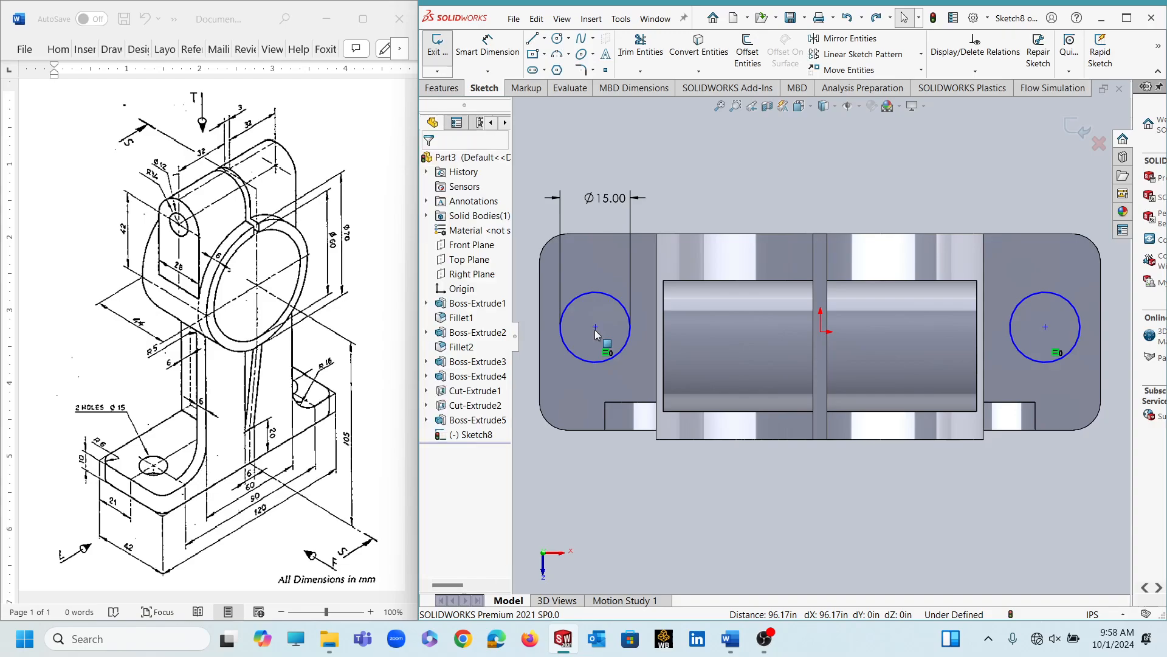
Step: Add a Horizontal relation between the two circle centers
left_click(595, 328)
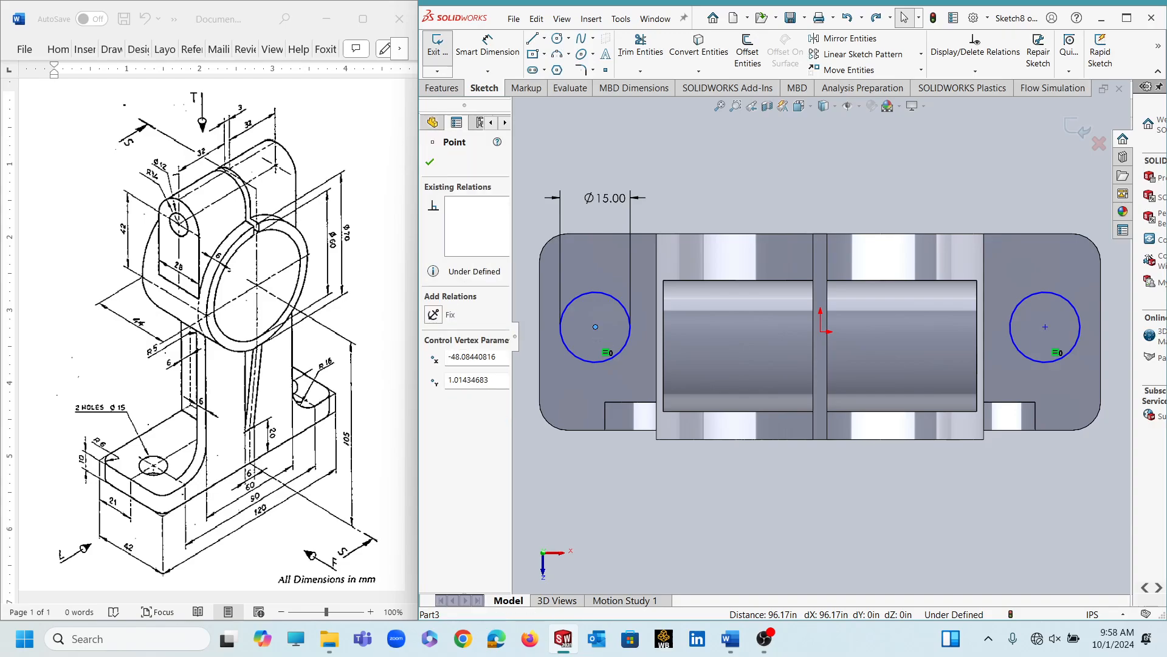
left_click(1045, 327, "ctrl")
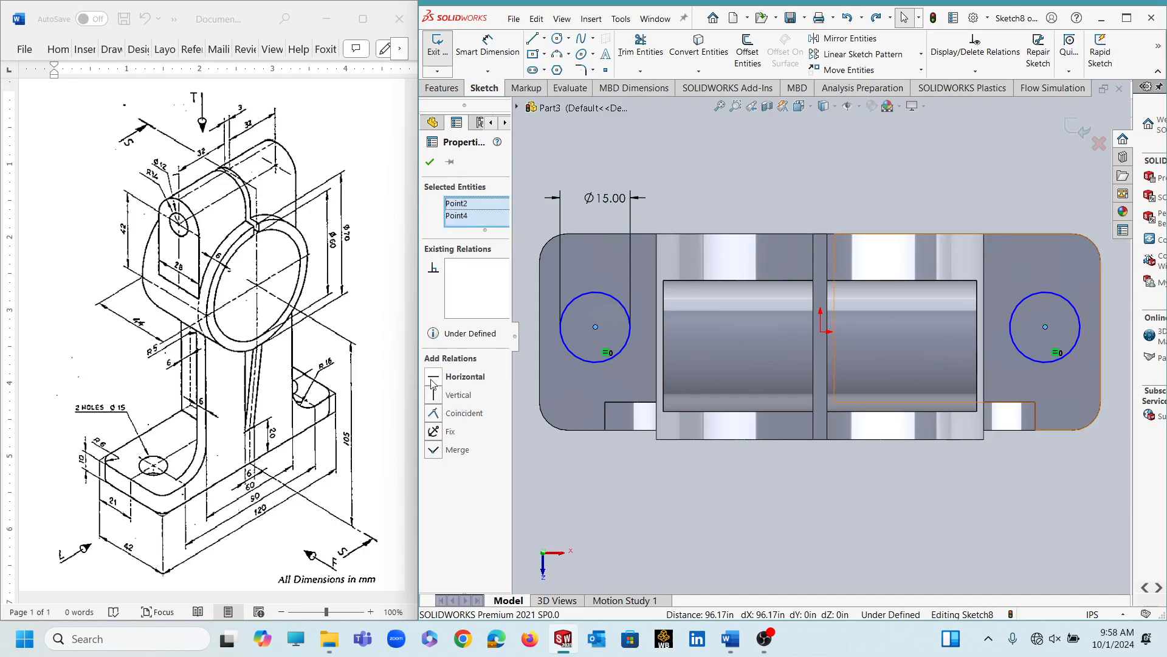
key("Escape")
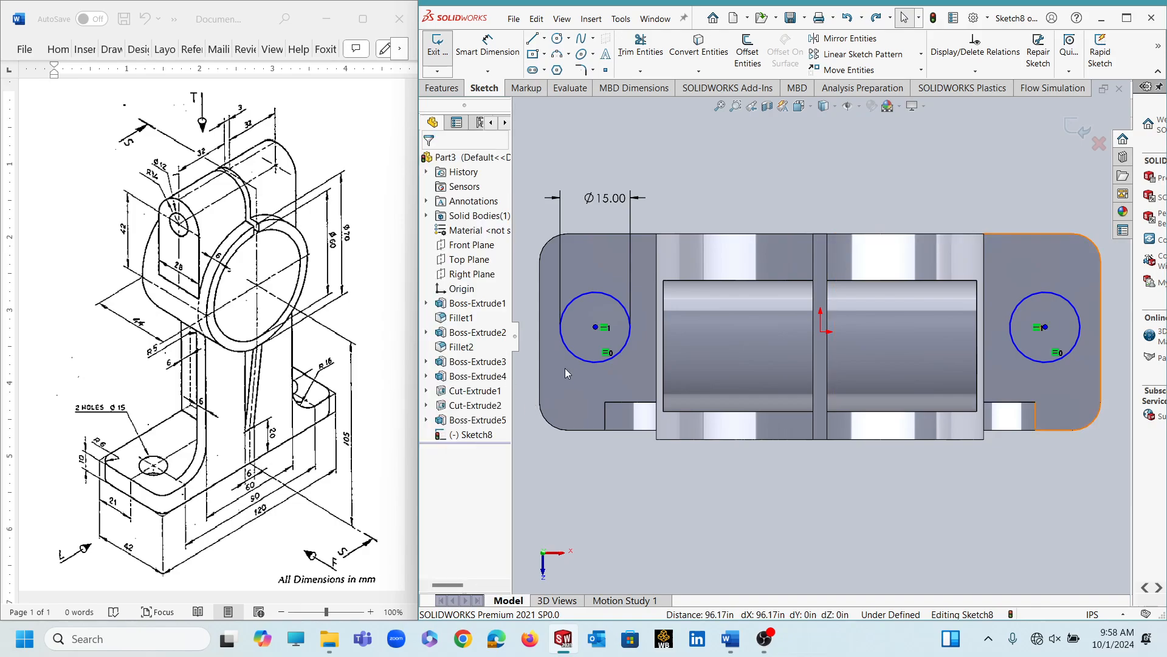
left_click(596, 327)
left_click(822, 333, "ctrl")
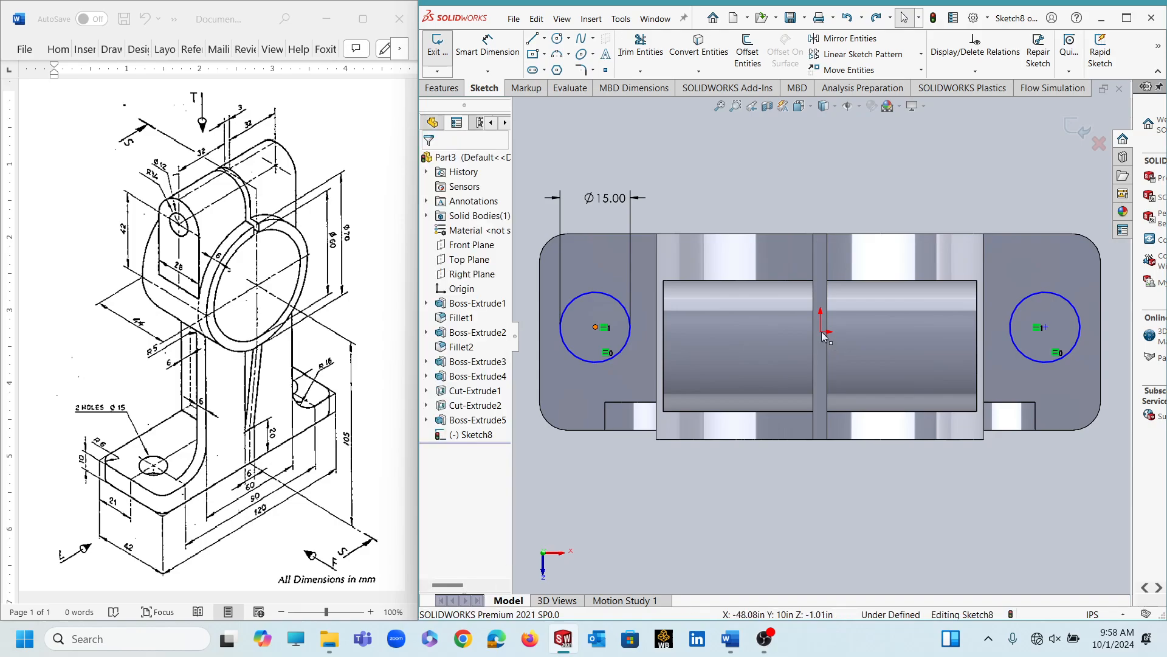
left_click(822, 333, "ctrl")
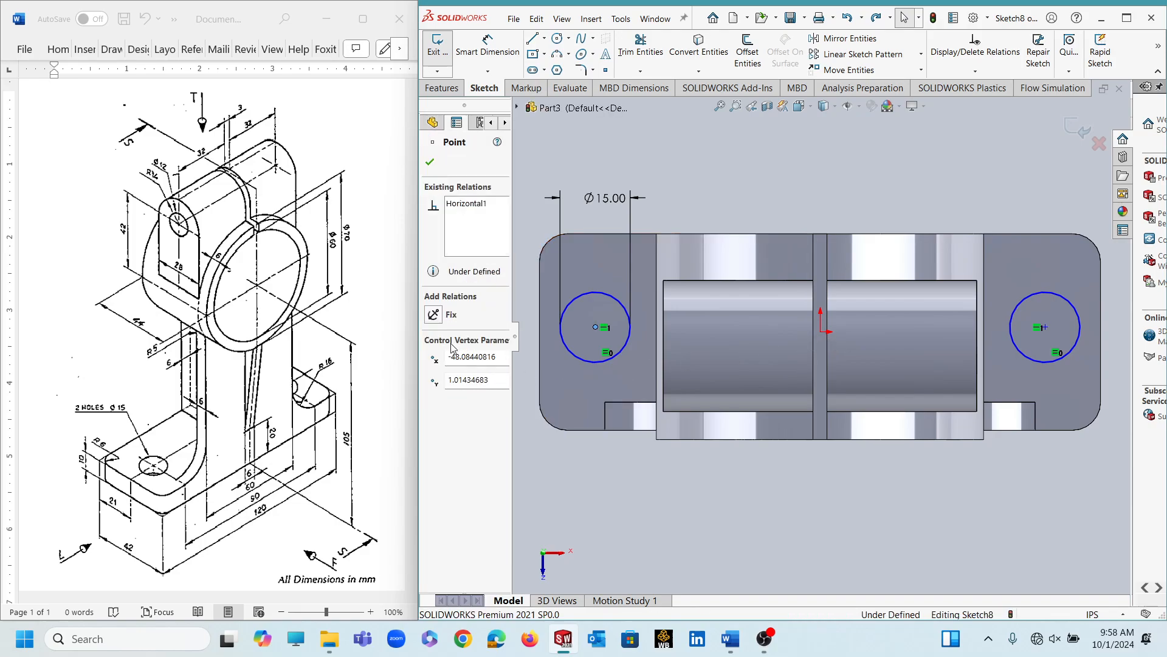
key("Escape")
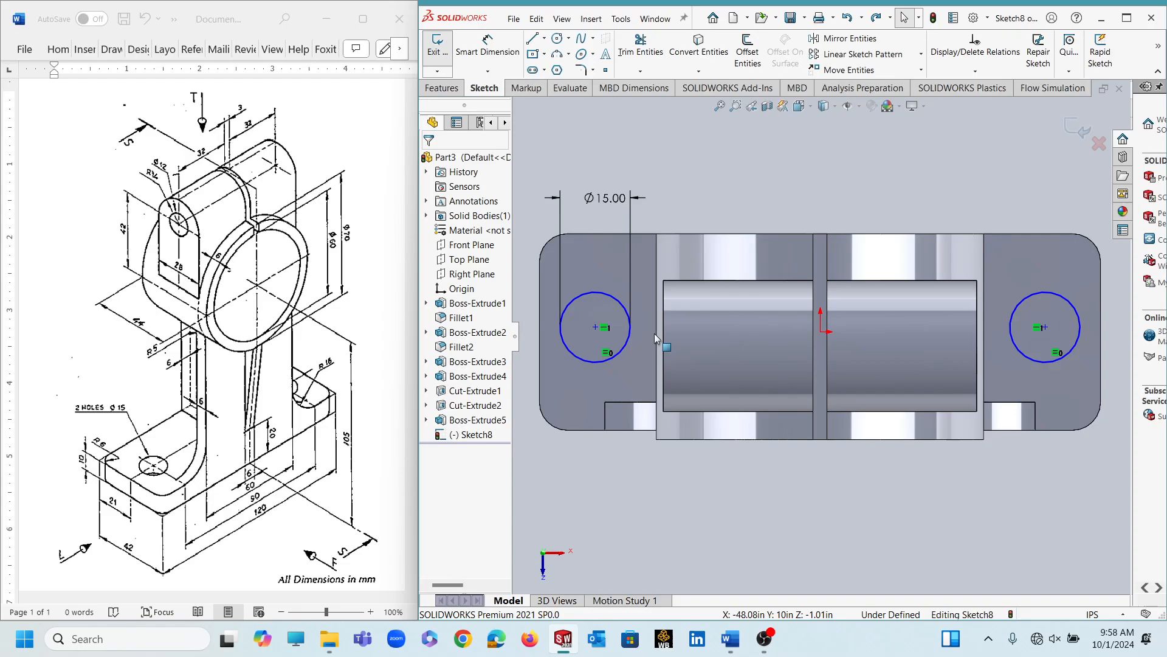
Step: Align the left circle's center with the origin using a Horizontal relation
left_click(595, 327)
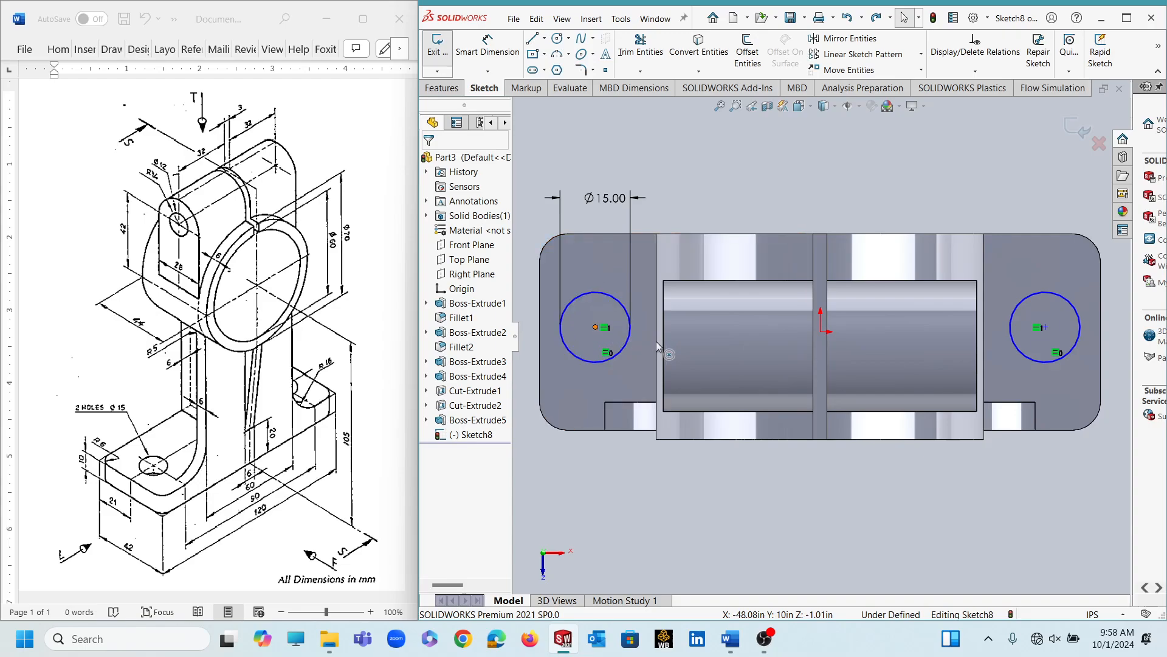
left_click(821, 331, "ctrl")
left_click(437, 378)
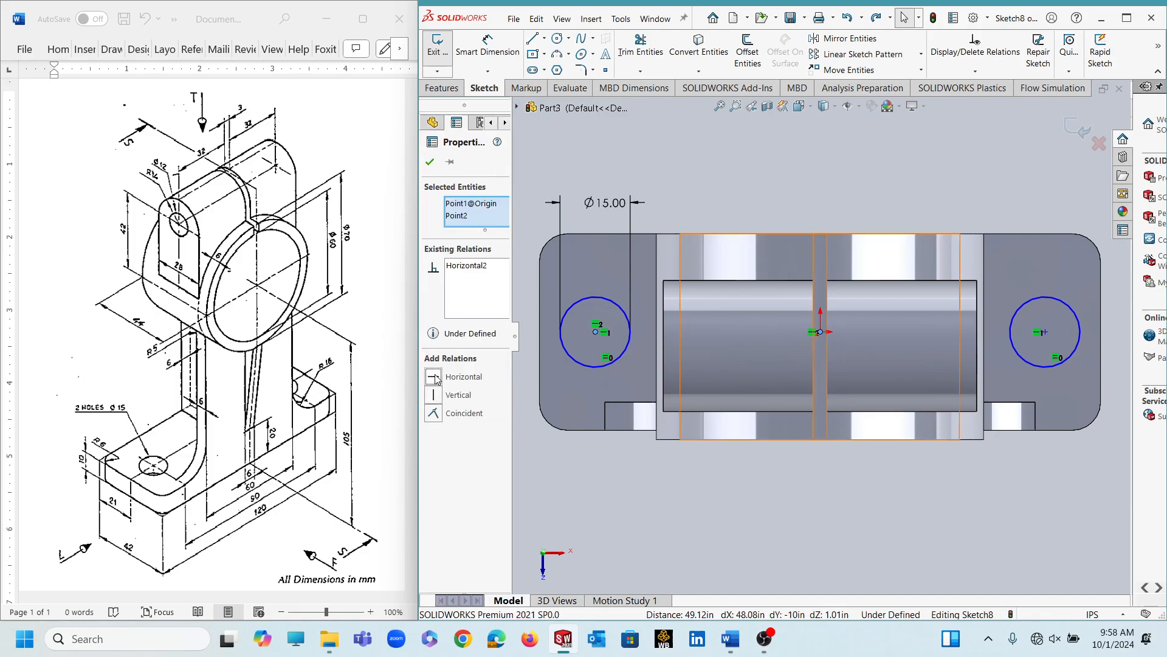
key("Escape")
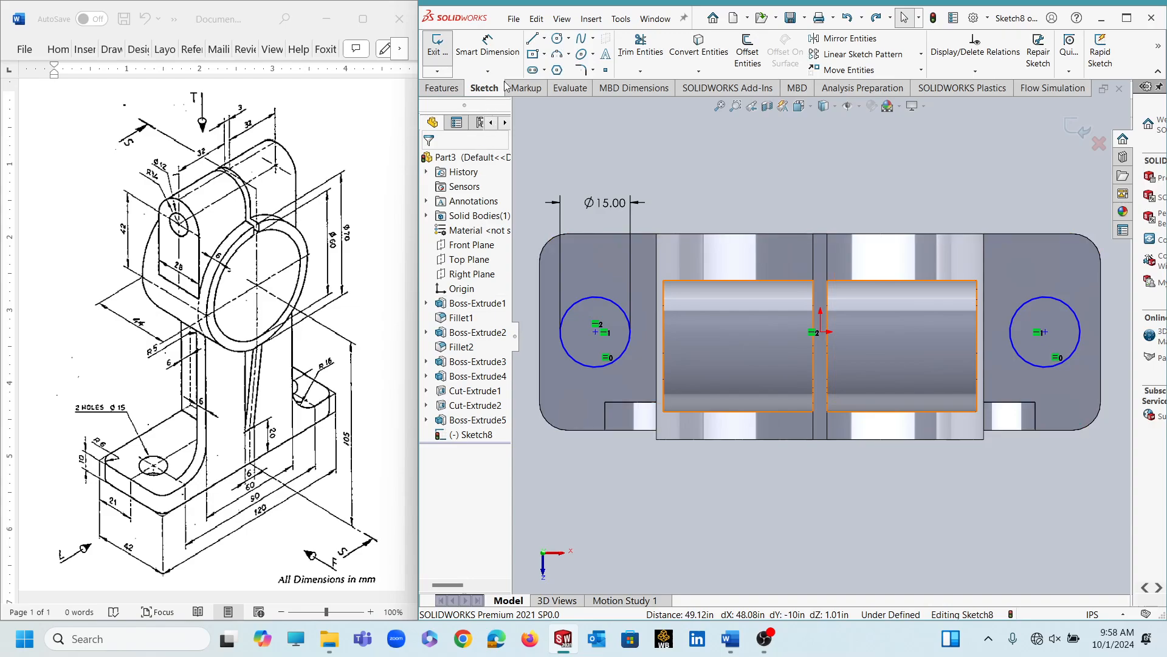
Step: Dimension the distance between the two circle centers as 90 in
left_click(488, 71)
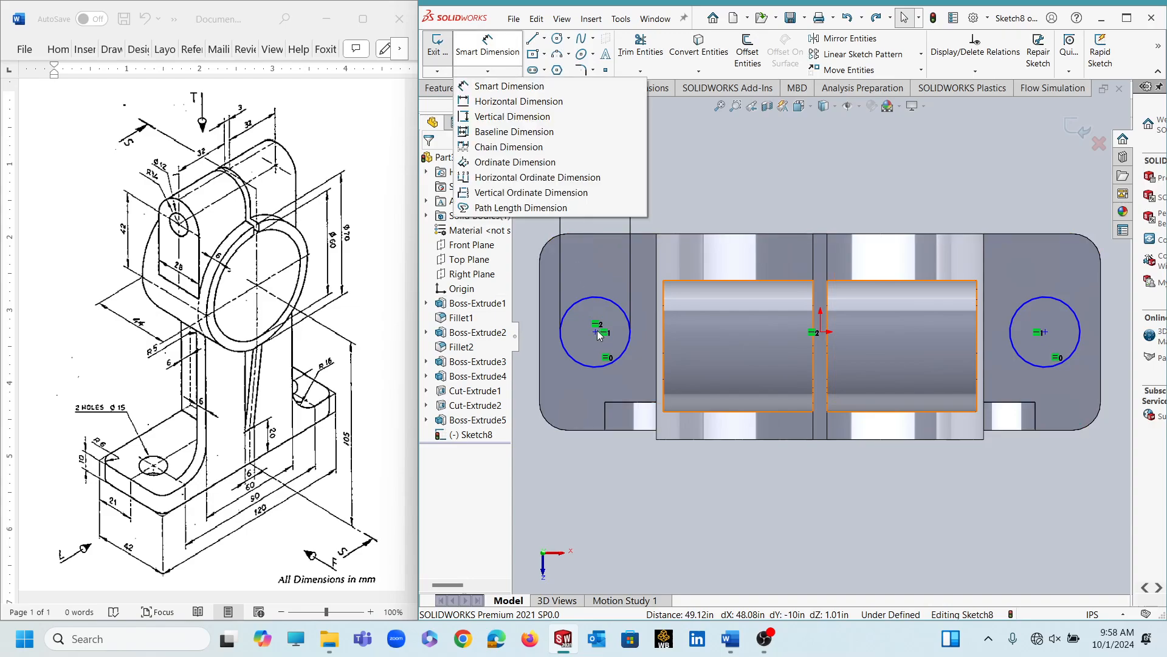
left_click(736, 137)
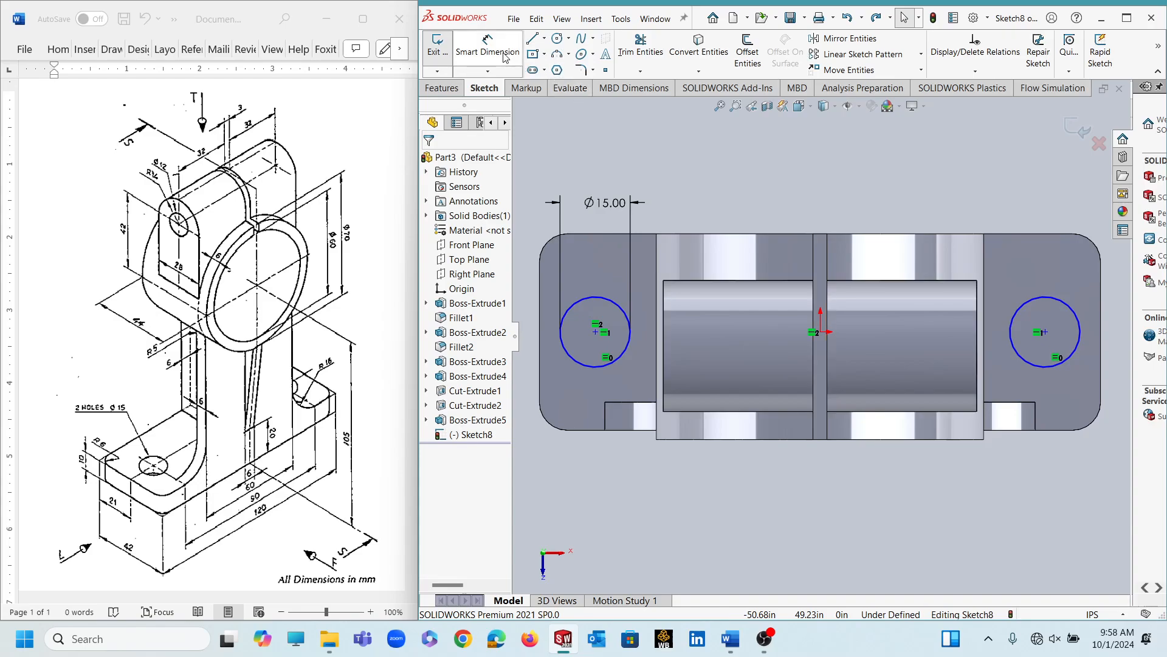
left_click(596, 334)
left_click(1044, 332)
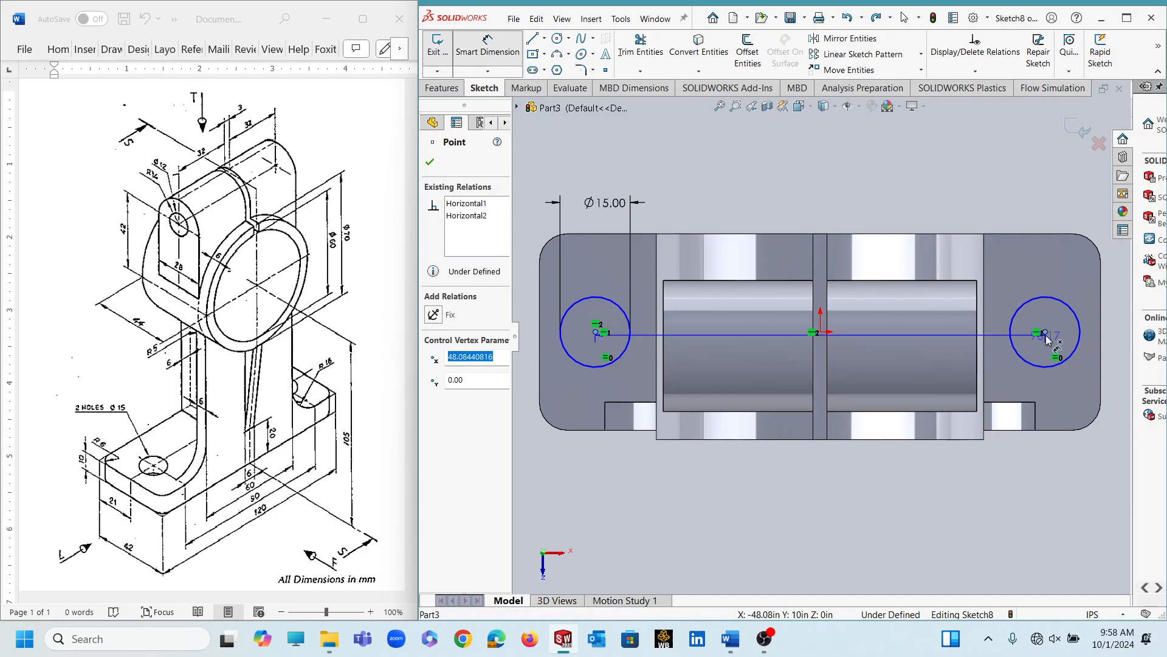
left_click(822, 500)
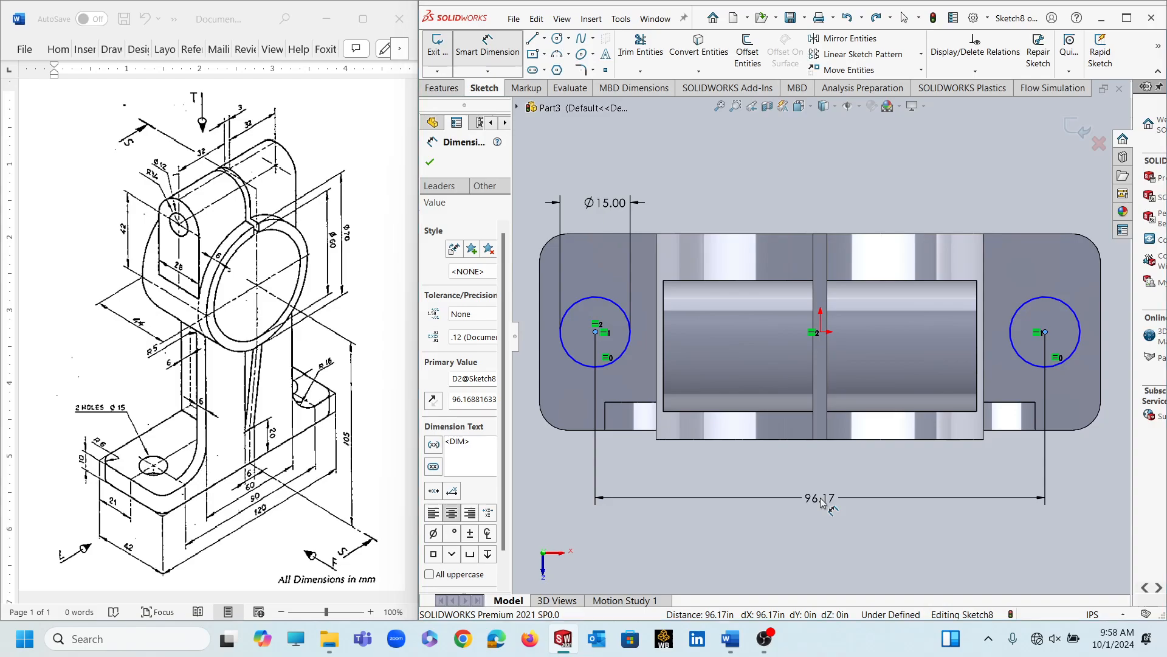
type("90")
key("Escape")
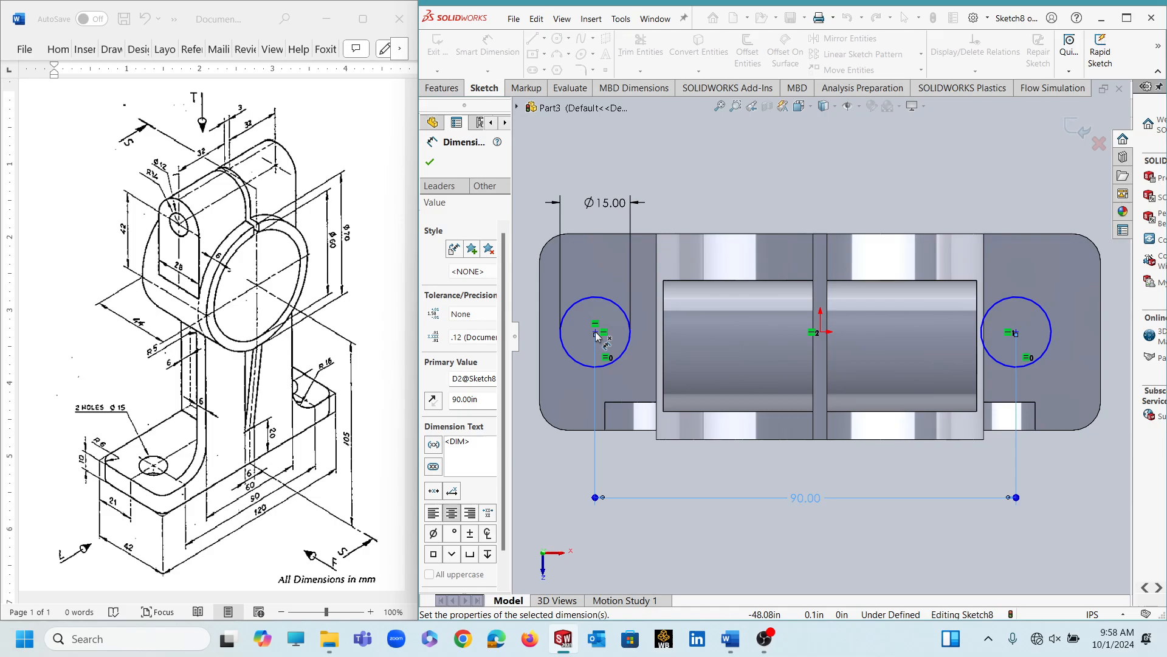
Step: Dimension the horizontal distance from the left circle's center to the origin as 45 in
left_click(822, 333)
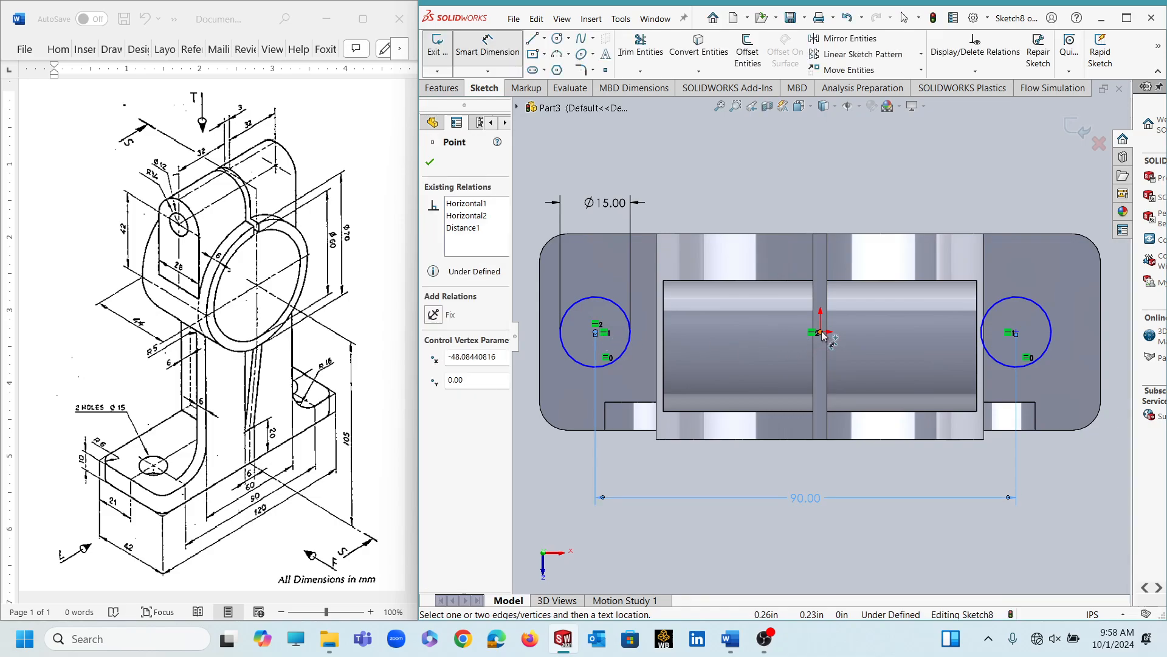
left_click(596, 333)
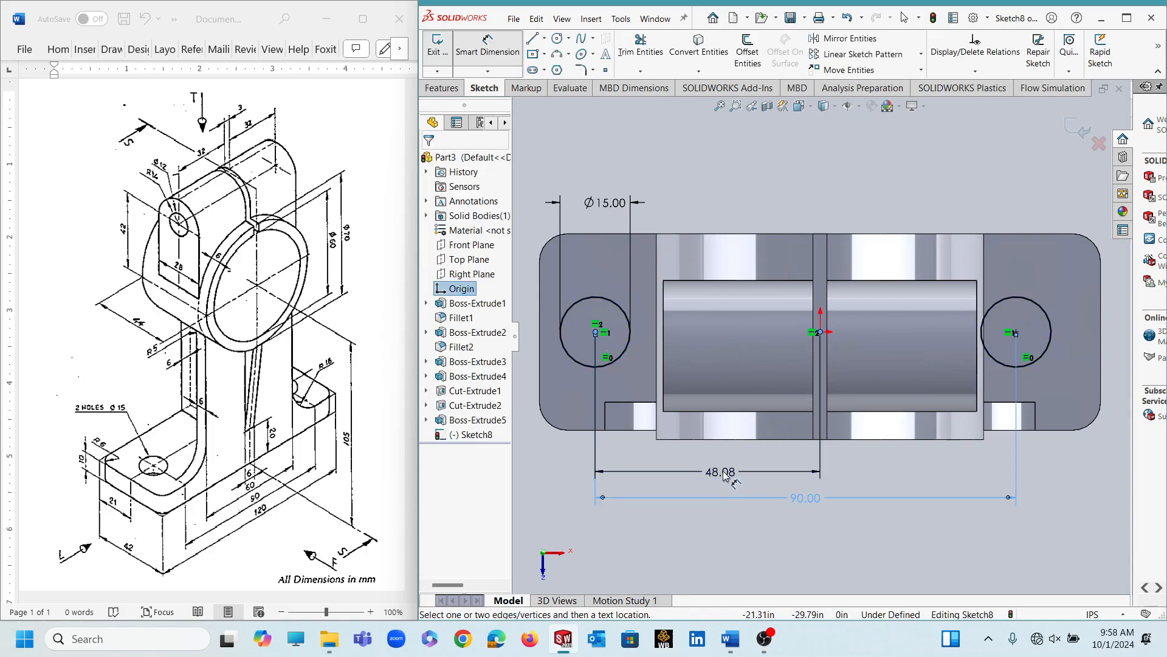
left_click(733, 474)
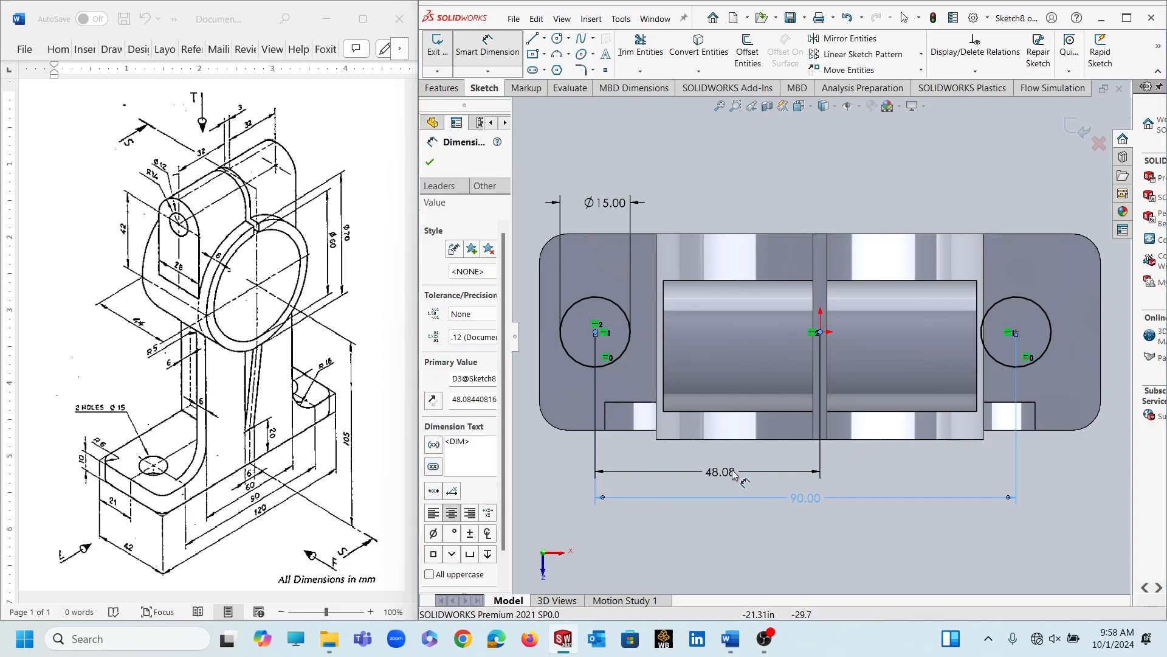
type("45")
key("Return")
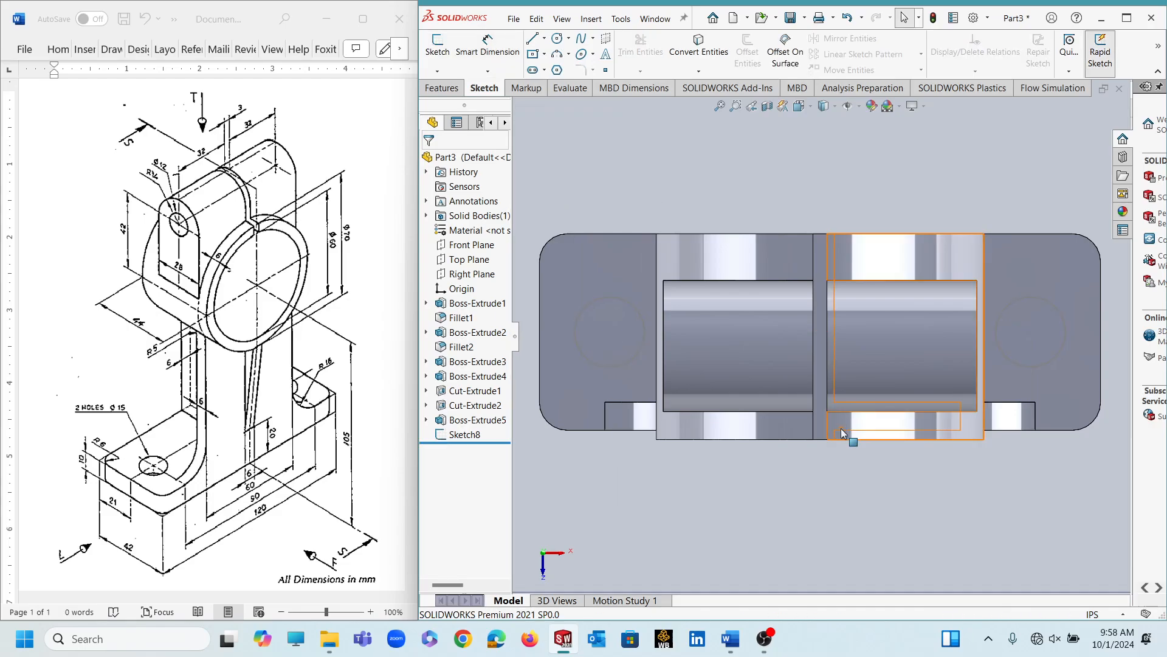
Step: Cut the two-circle sketch through the base with an Extruded Cut set to Through All
middle_click_drag(833, 458, 892, 378)
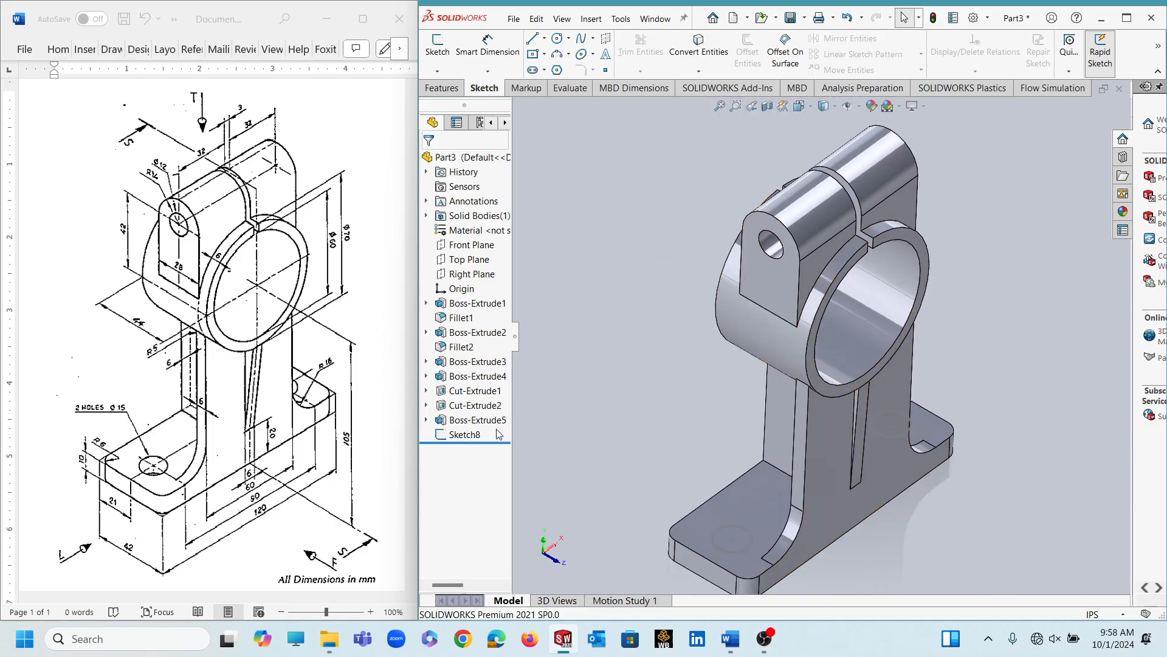
left_click(465, 435)
left_click(442, 88)
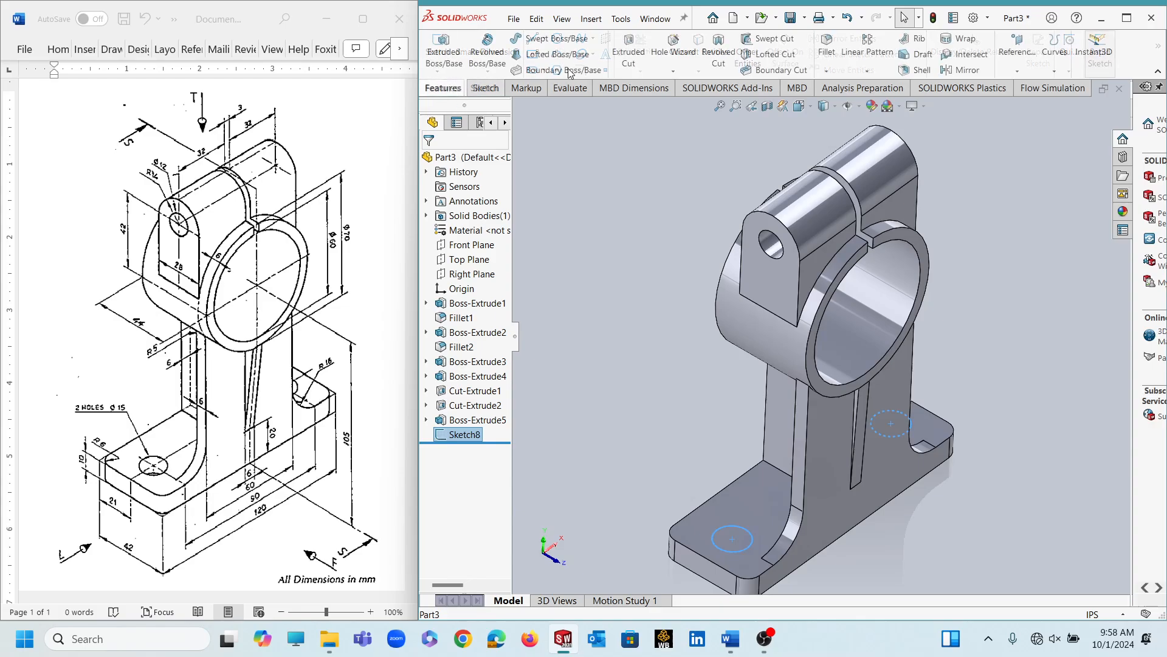
left_click(629, 54)
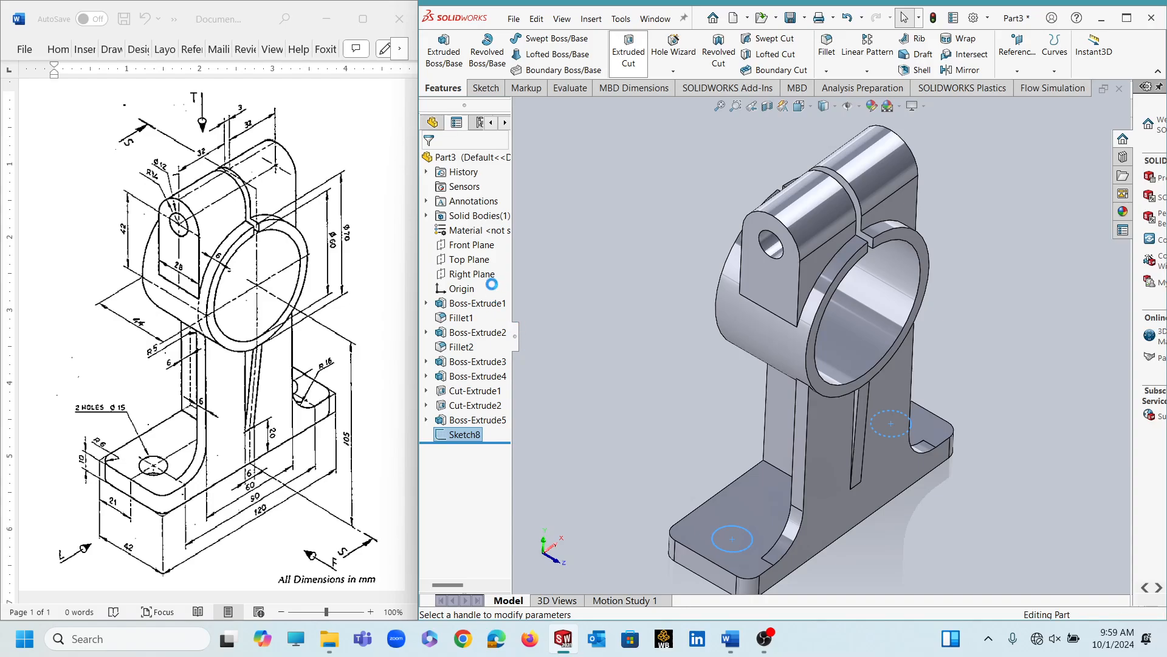
left_click(478, 246)
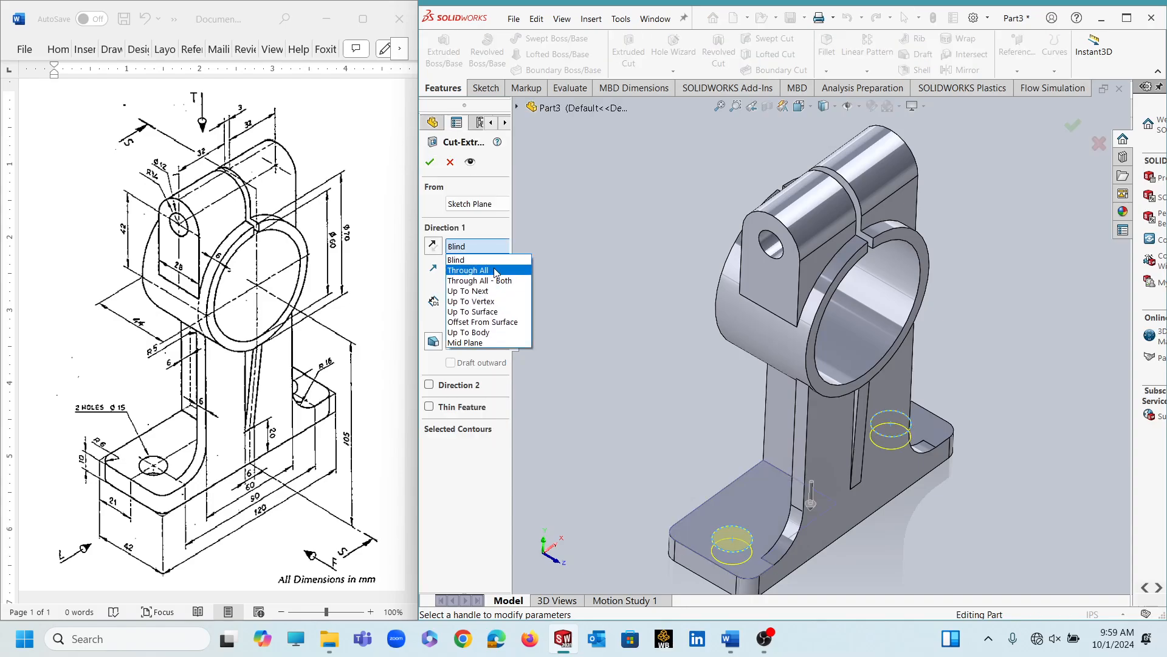
left_click(468, 270)
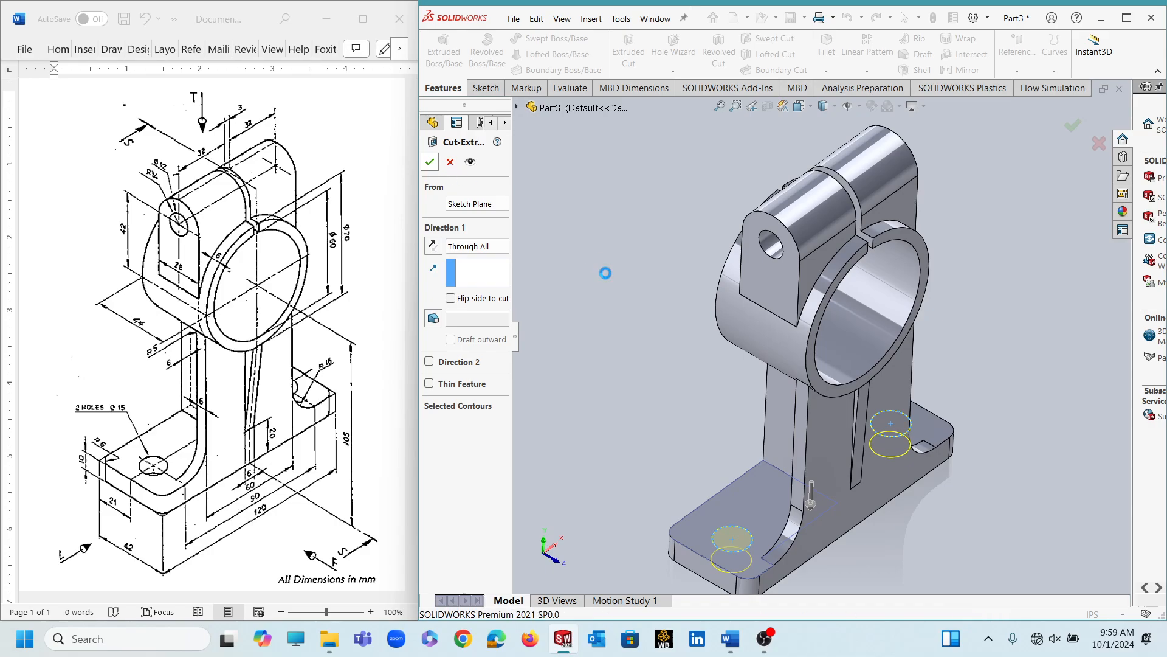
key("Return")
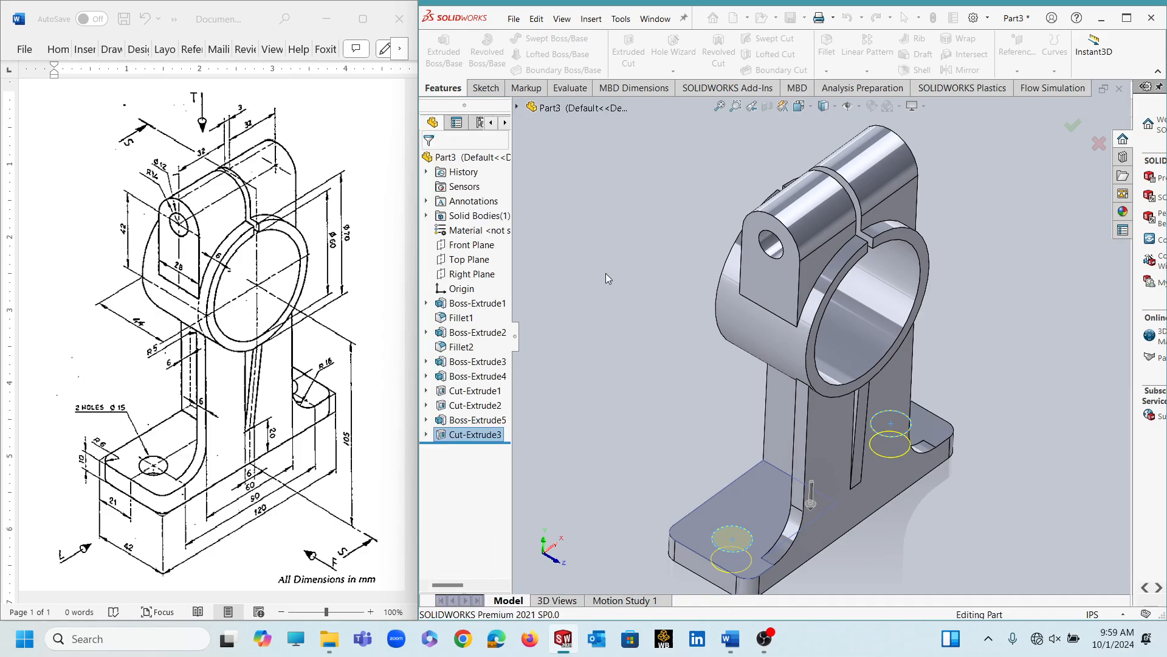
middle_click_drag(620, 333, 596, 298)
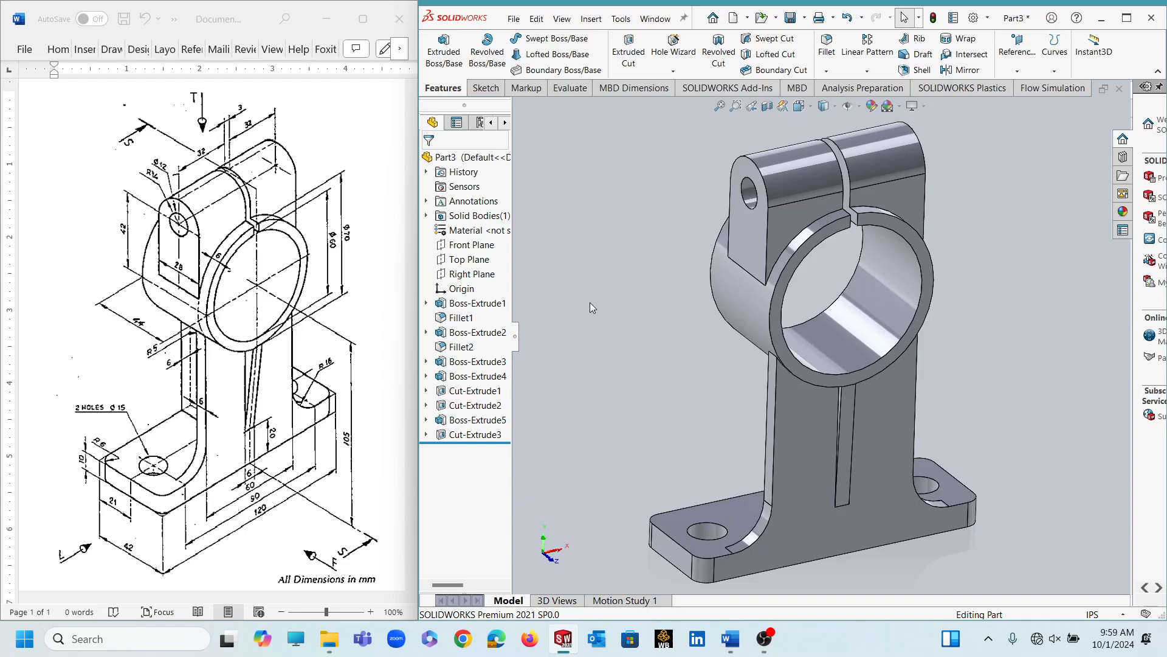
left_click(763, 639)
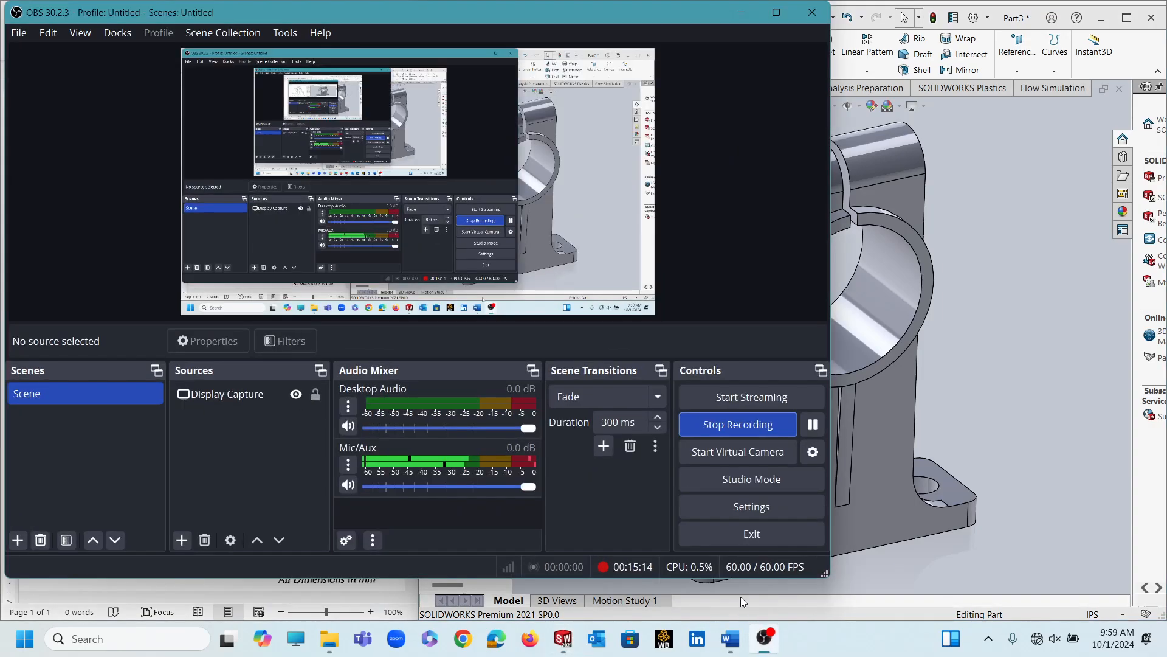